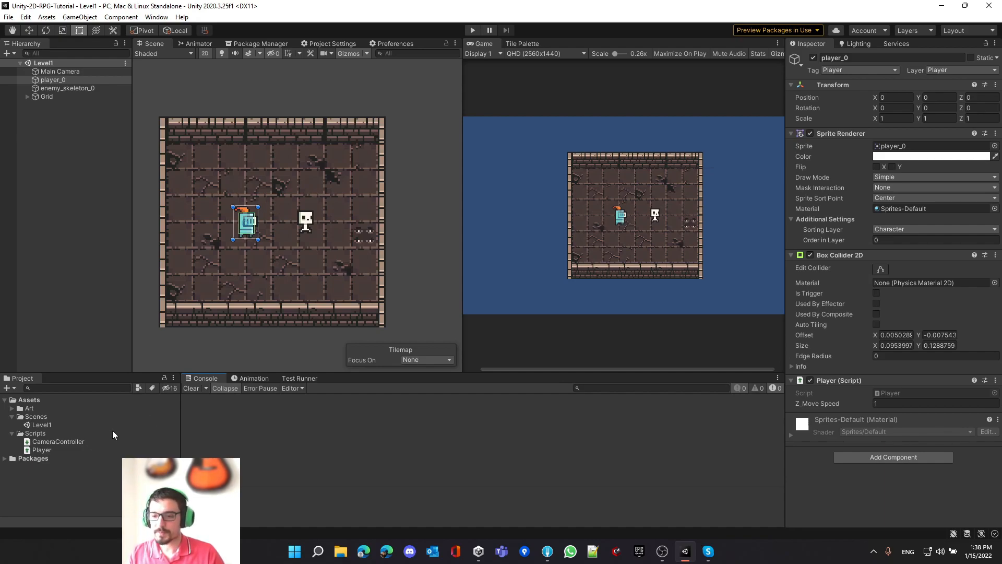
# Create a new folder named Animations in the Assets folder.
pyautogui.rightClick(32, 400)
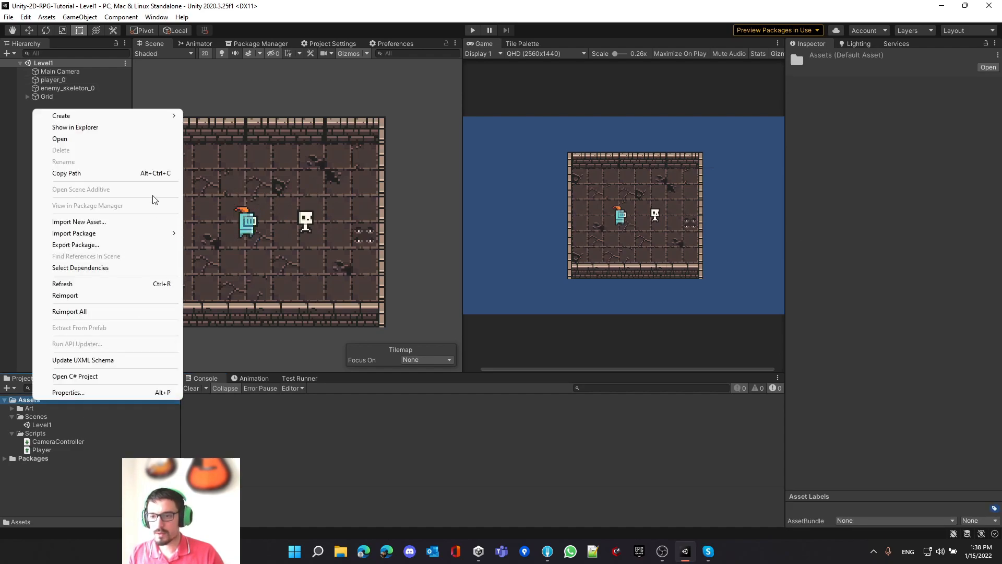
pyautogui.moveTo(139, 116)
pyautogui.click(214, 116)
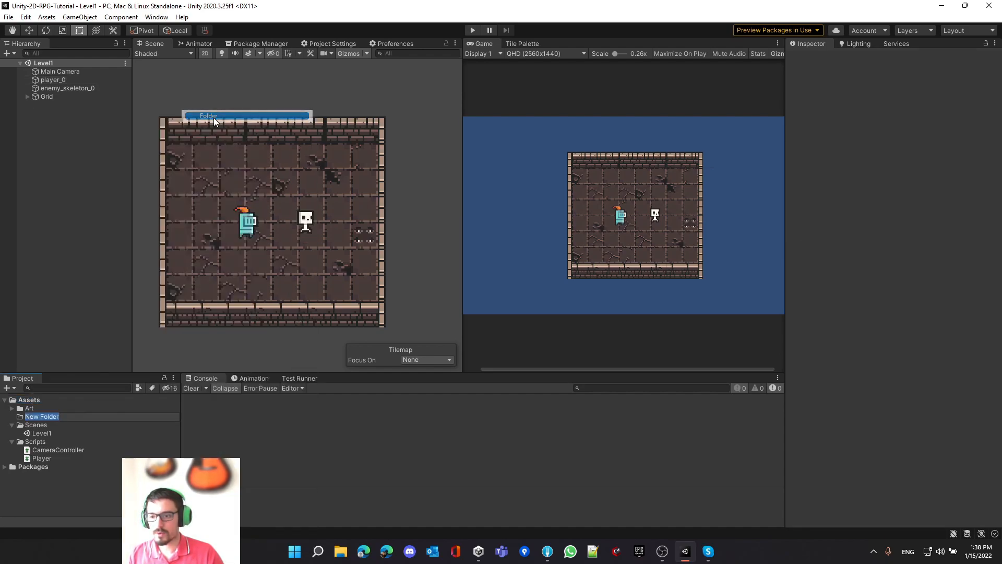
pyautogui.write('Animations')
pyautogui.press('Return')
# Create a subfolder named Player inside the Animations folder.
pyautogui.rightClick(50, 408)
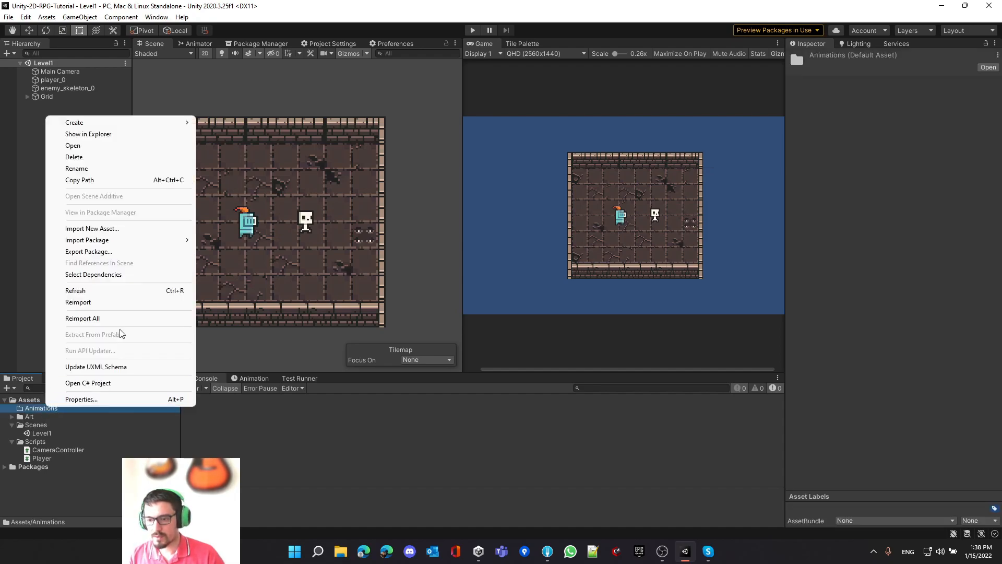
pyautogui.moveTo(124, 122)
pyautogui.click(235, 123)
pyautogui.write('Player')
pyautogui.press('Return')
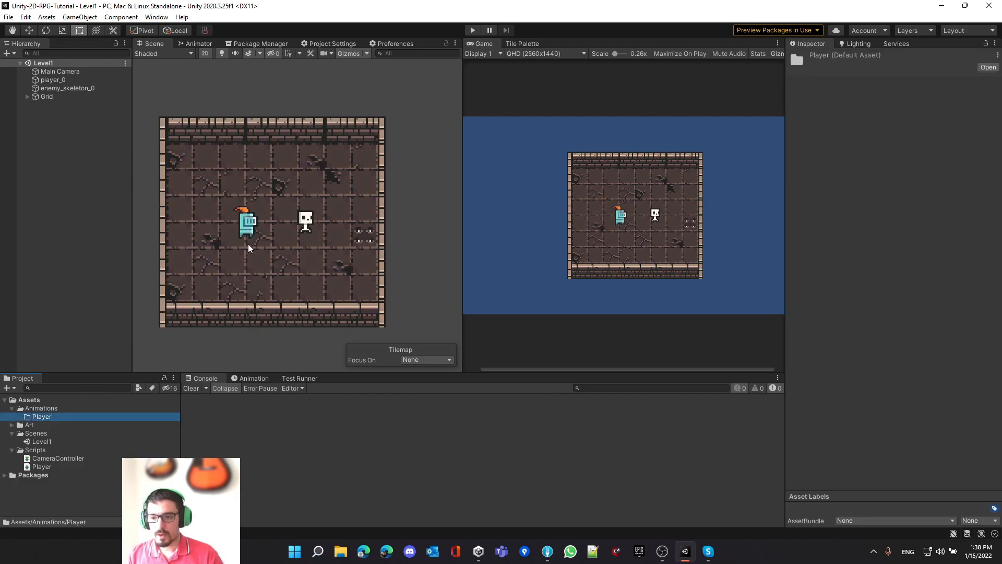
# Create an Animator Controller named PlayerAnimator in the Animations/Player folder.
pyautogui.rightClick(56, 417)
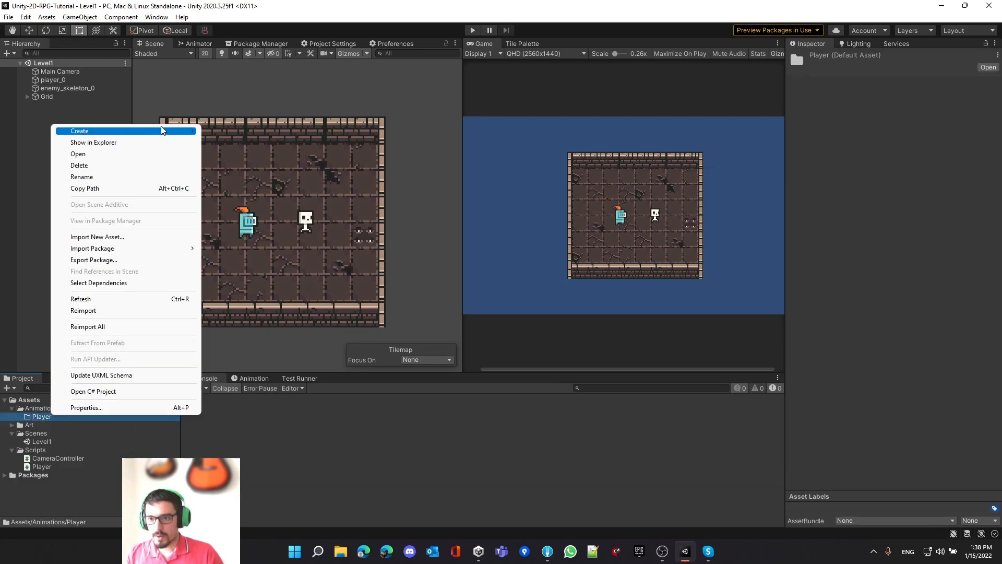
pyautogui.moveTo(161, 130)
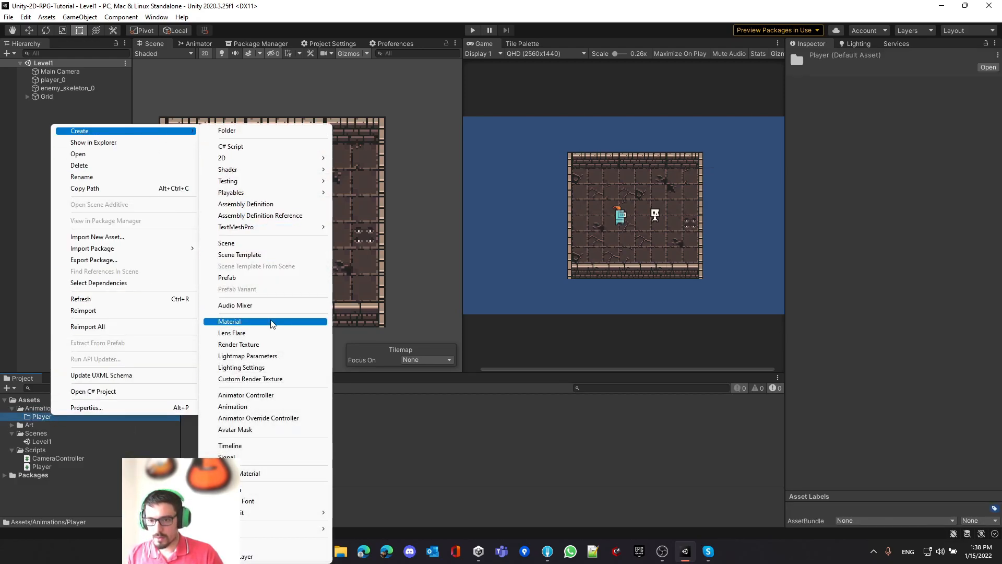
pyautogui.click(264, 395)
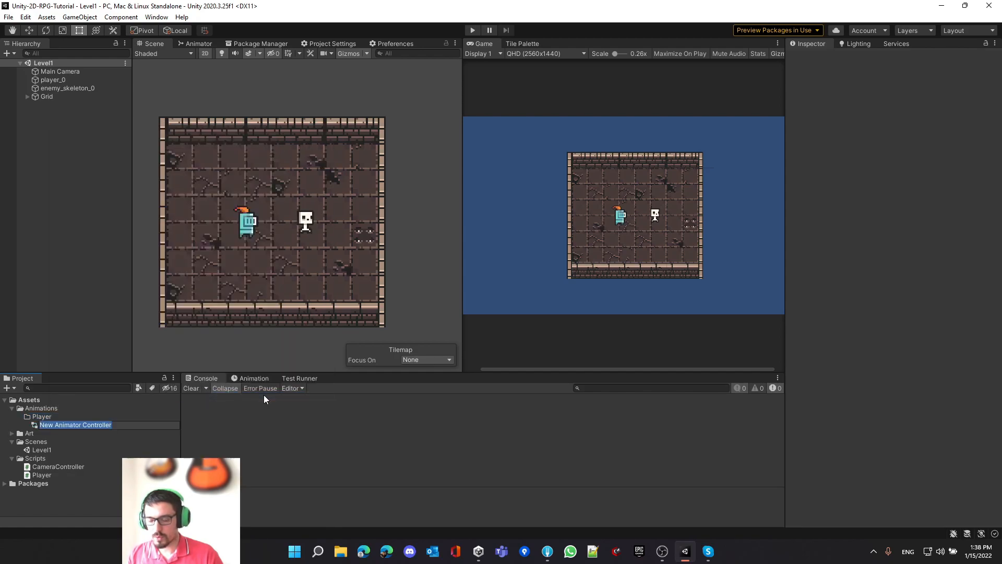
pyautogui.write('PlayerAnimator')
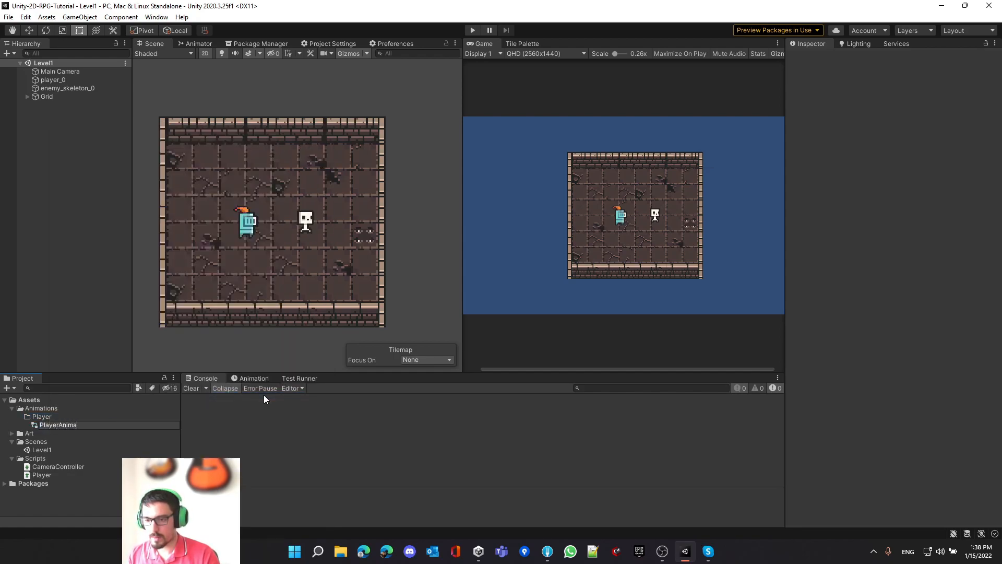
pyautogui.press('Return')
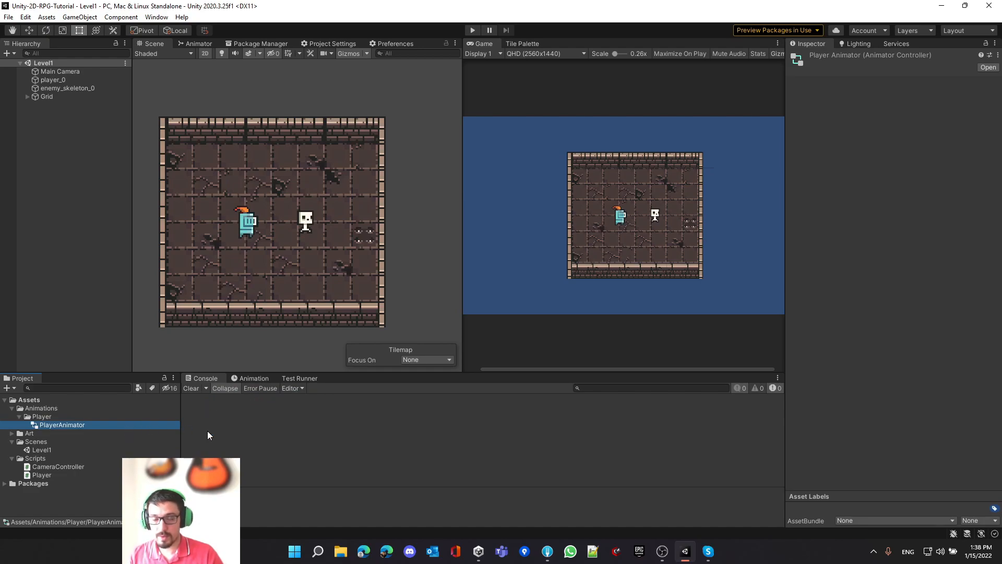
# Attach the PlayerAnimator controller to the player_0 object and rename that object to Player.
pyautogui.click(83, 78)
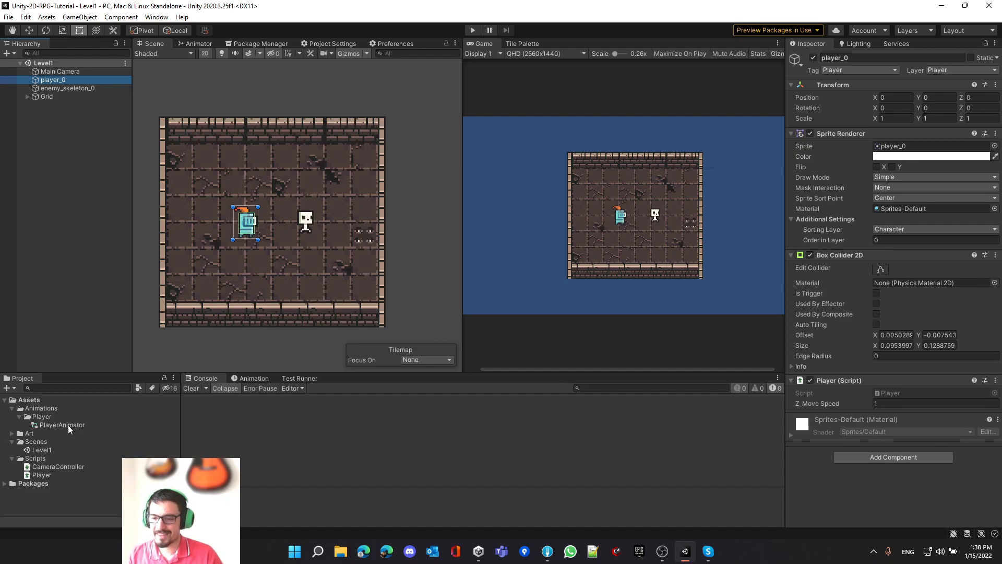
pyautogui.moveTo(58, 427); pyautogui.dragTo(59, 80)
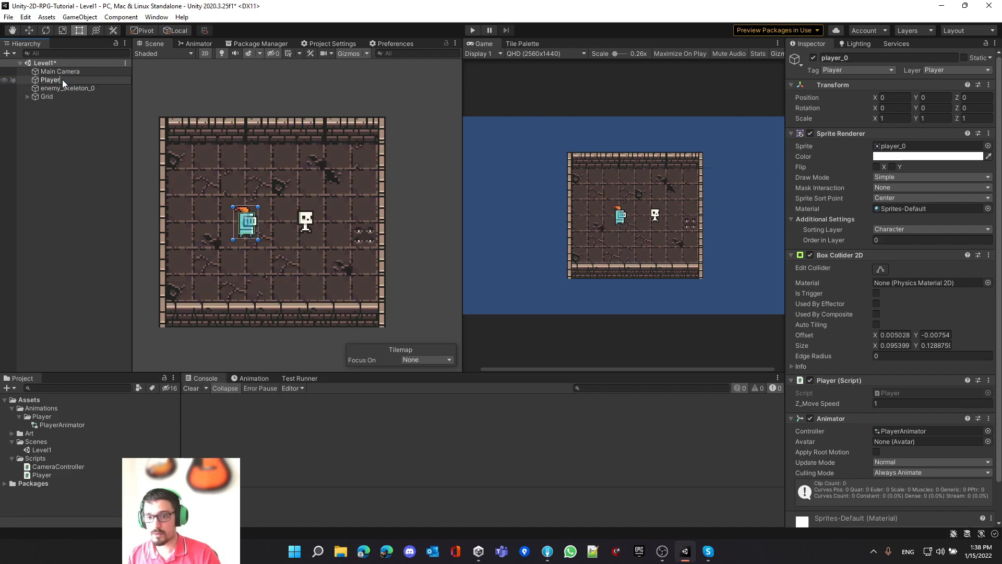
pyautogui.write('r')
pyautogui.press('Return')
# Open the PlayerAnimator controller in an Animator window docked beside the Scene view and widen that area.
pyautogui.scroll(-2, 876, 408)
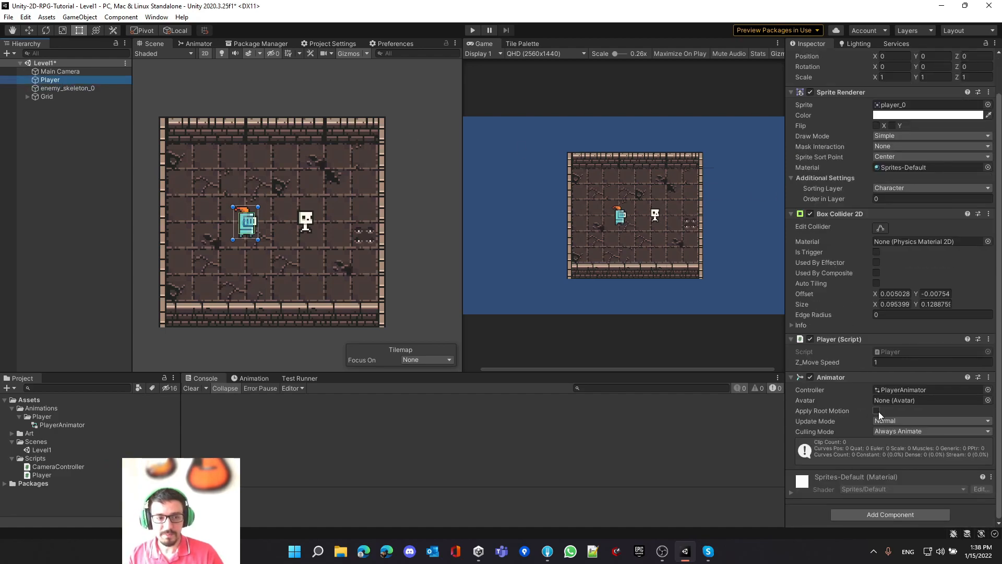
pyautogui.doubleClick(897, 390)
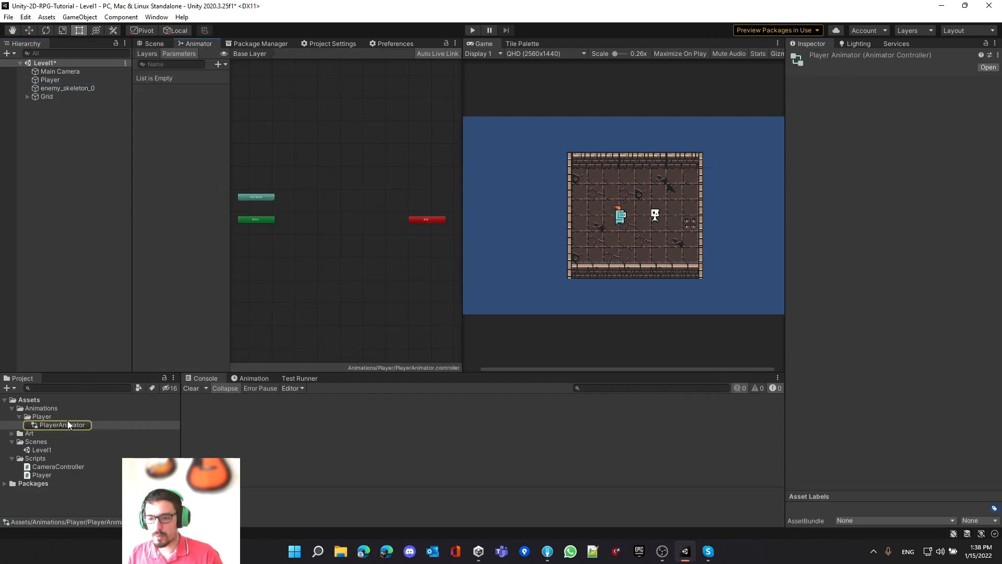
pyautogui.click(160, 19)
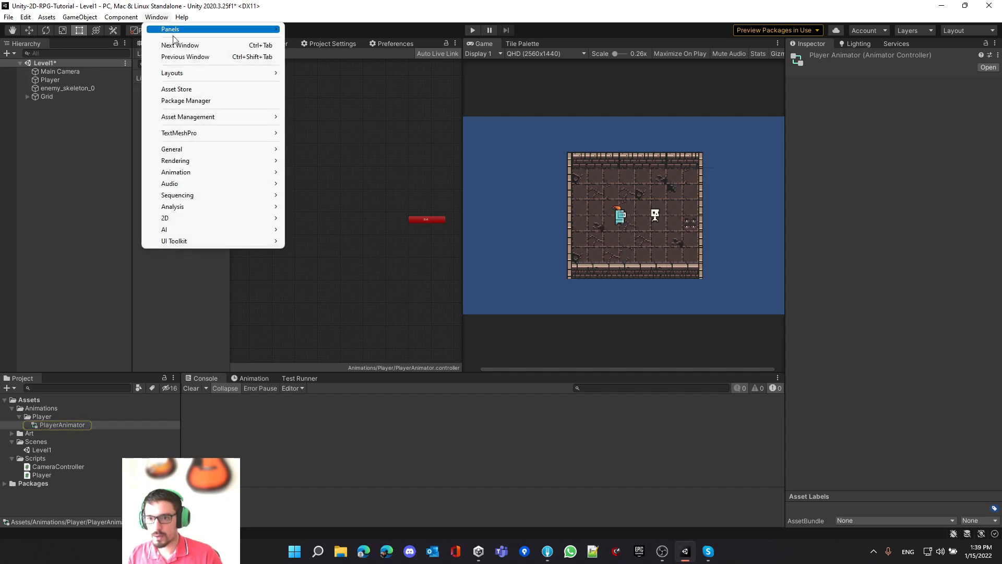
pyautogui.moveTo(257, 172)
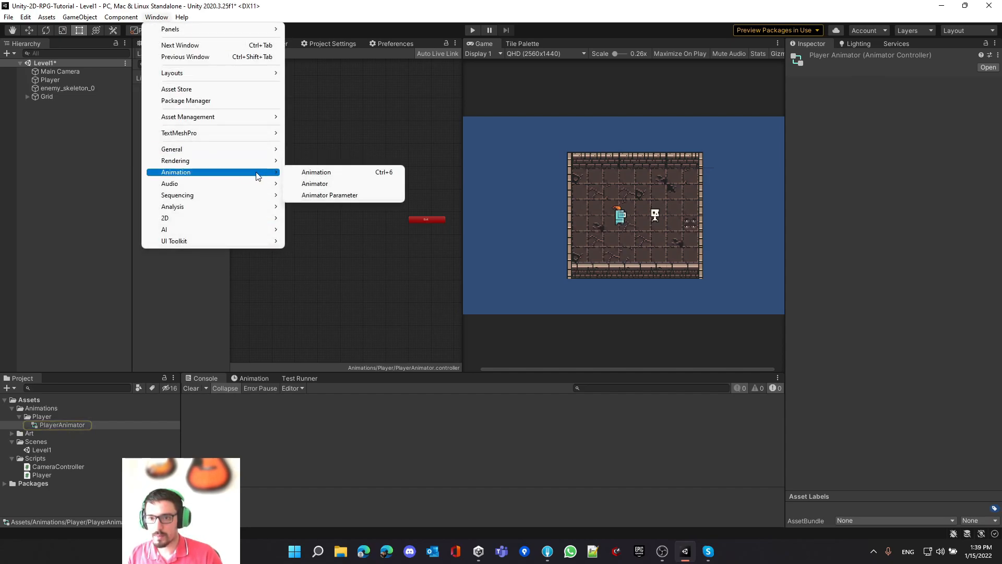
pyautogui.click(327, 184)
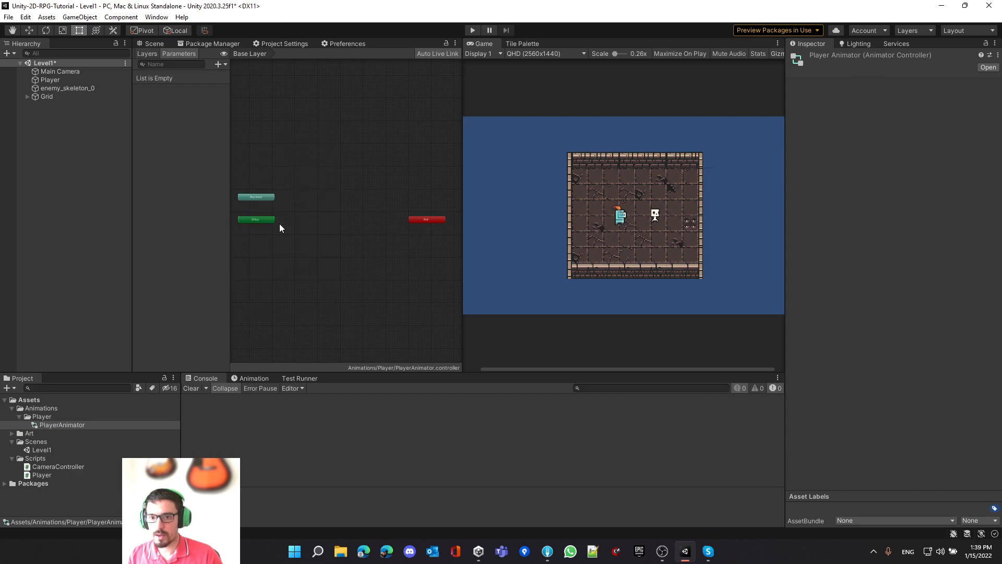
pyautogui.moveTo(239, 70); pyautogui.dragTo(197, 40)
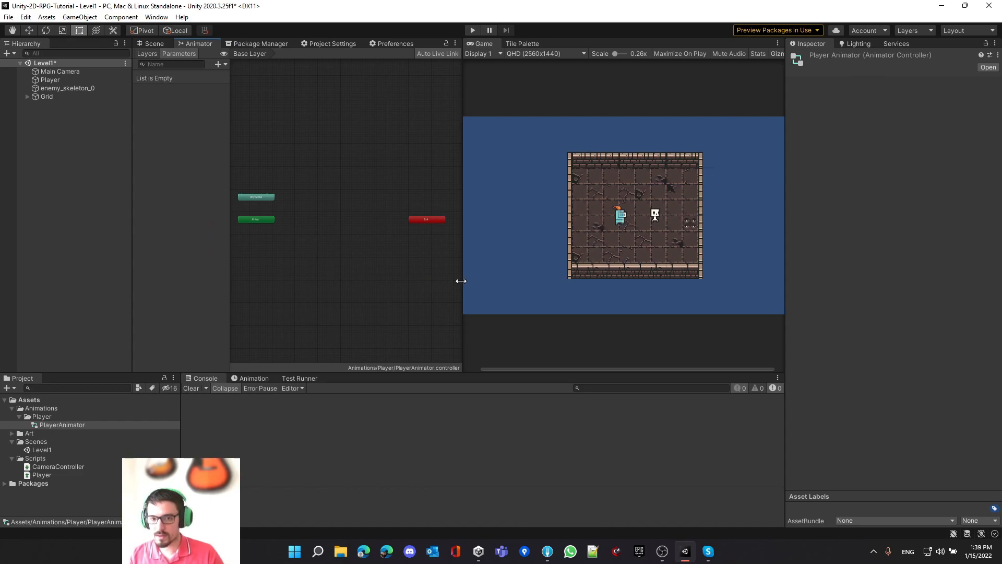
pyautogui.moveTo(462, 280); pyautogui.dragTo(491, 277)
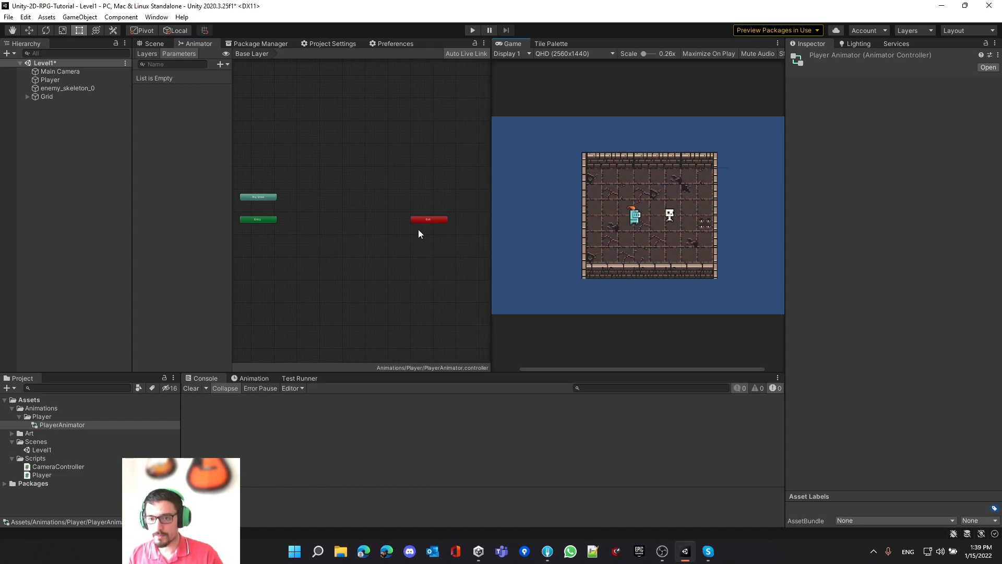
# Arrange the state machine nodes in a vertical stack with Exit between Any State and Entry.
pyautogui.moveTo(335, 254); pyautogui.dragTo(357, 243)
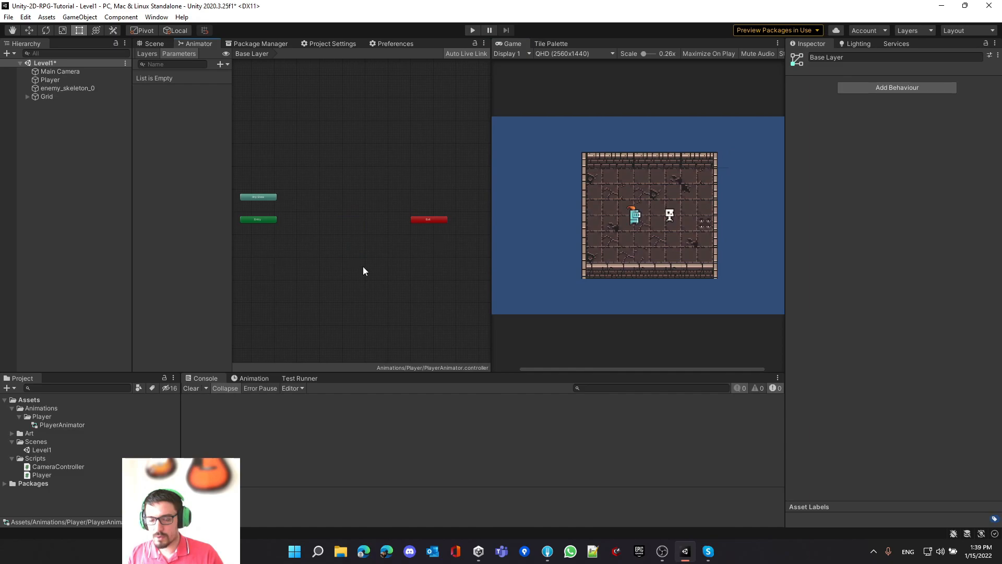
pyautogui.moveTo(432, 219); pyautogui.dragTo(351, 221)
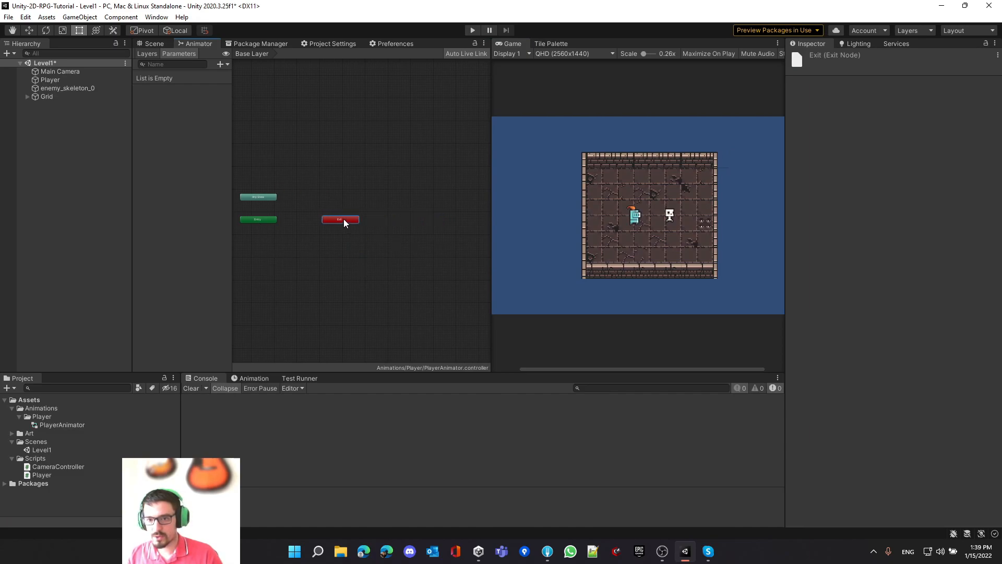
pyautogui.scroll(6, 275, 205)
pyautogui.moveTo(301, 210); pyautogui.dragTo(367, 230, button='middle')
pyautogui.scroll(-4, 379, 219)
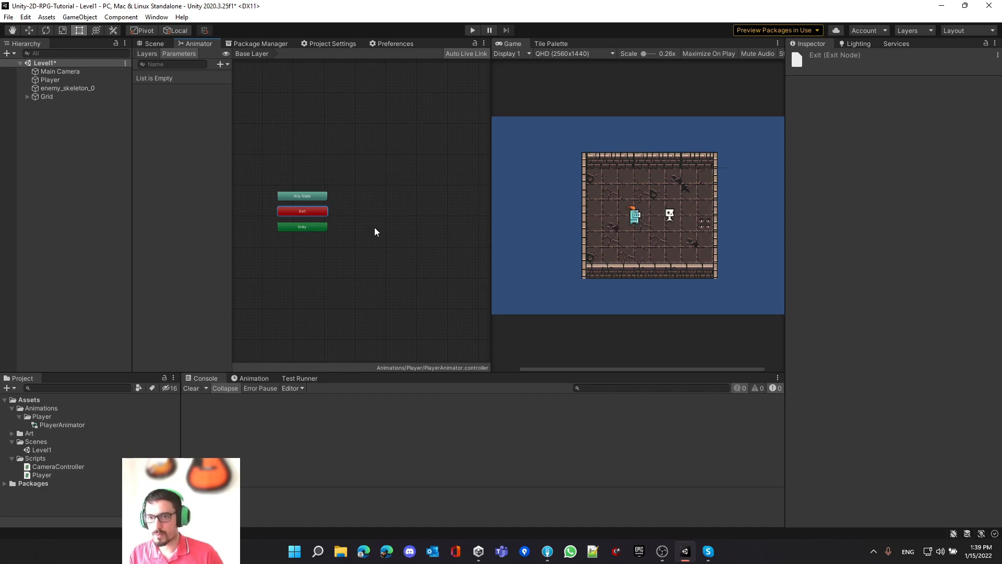
pyautogui.click(377, 240)
pyautogui.moveTo(365, 241); pyautogui.dragTo(353, 242, button='middle')
pyautogui.scroll(2, 352, 242)
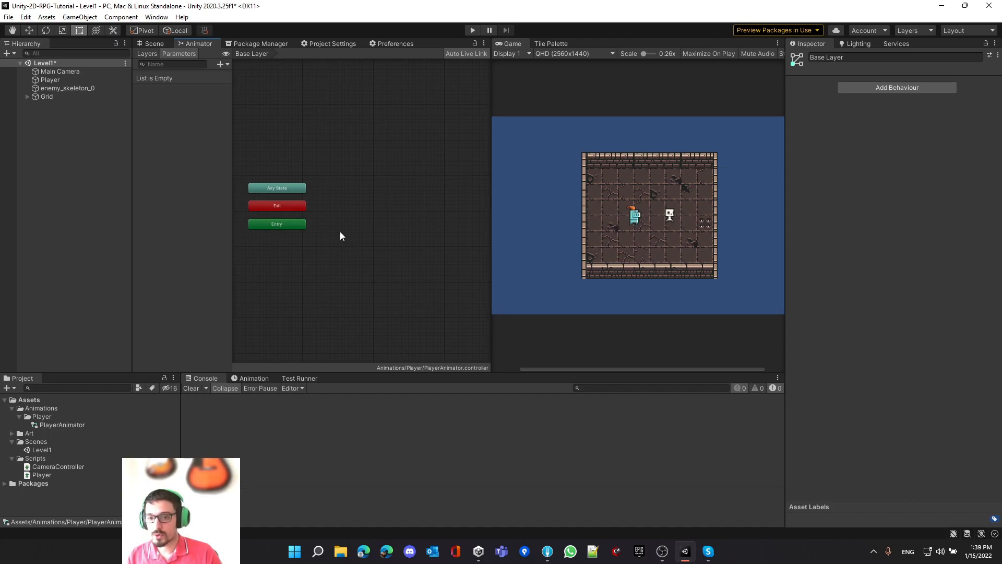
pyautogui.moveTo(326, 179); pyautogui.dragTo(317, 223)
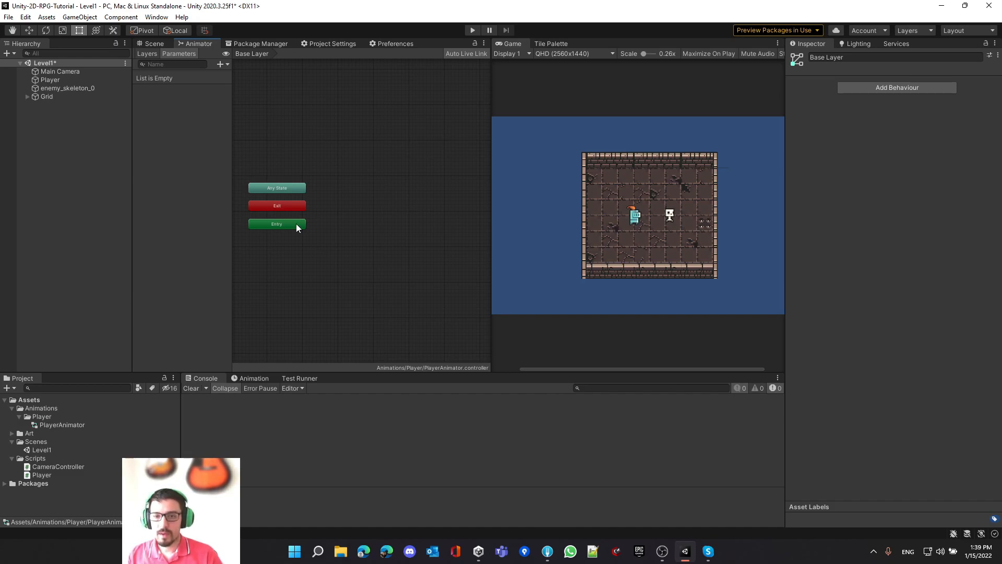
pyautogui.click(277, 187)
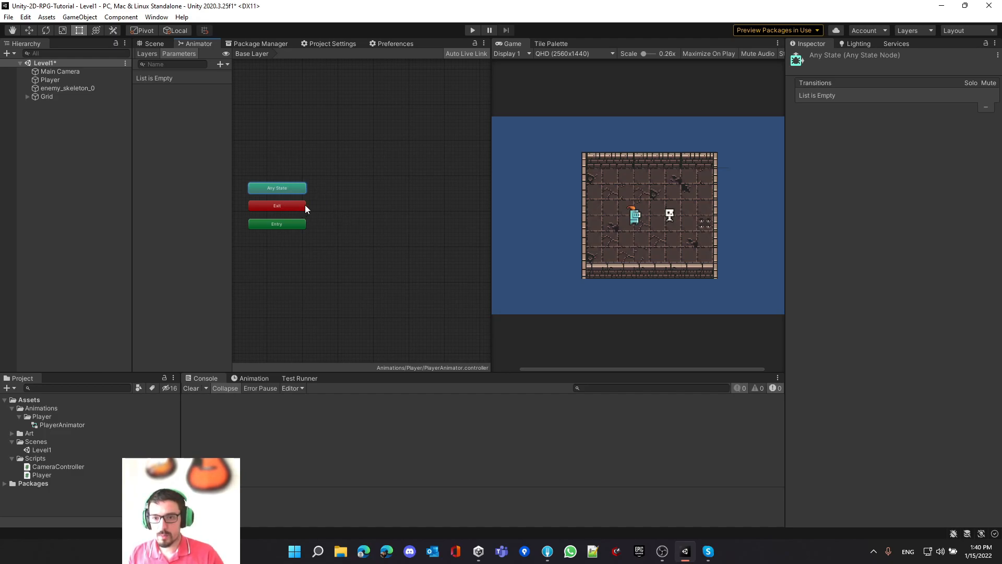
pyautogui.click(326, 192)
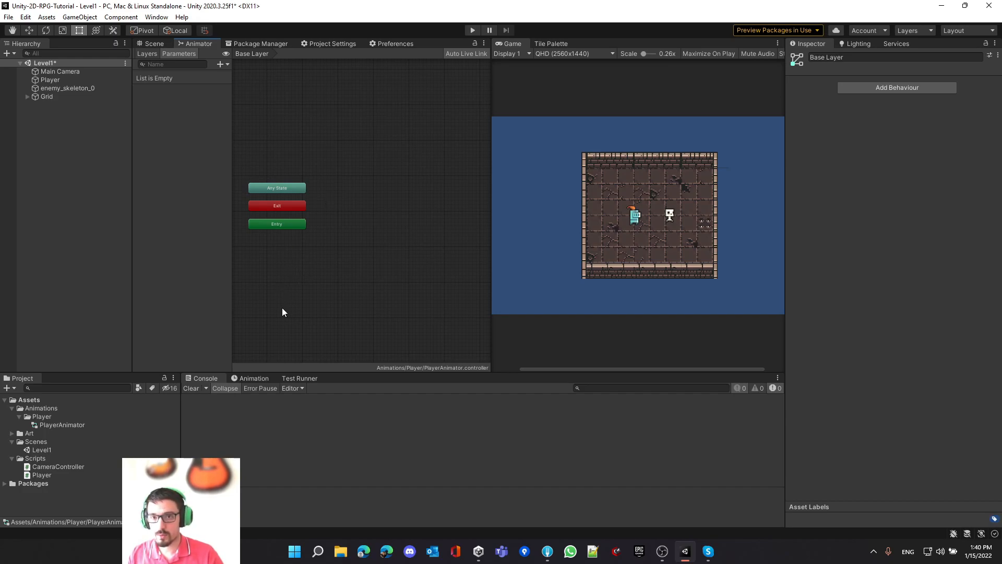
# Create an animation clip named Idle in the Animations/Player folder and enable its Loop Time option.
pyautogui.click(57, 80)
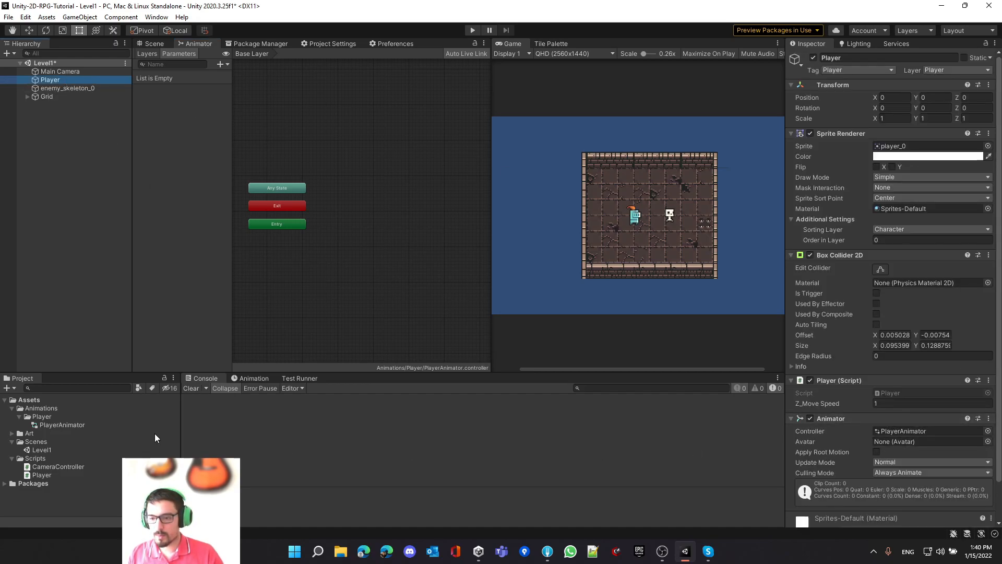
pyautogui.click(49, 417)
pyautogui.rightClick(47, 416)
pyautogui.click(42, 418)
pyautogui.rightClick(42, 417)
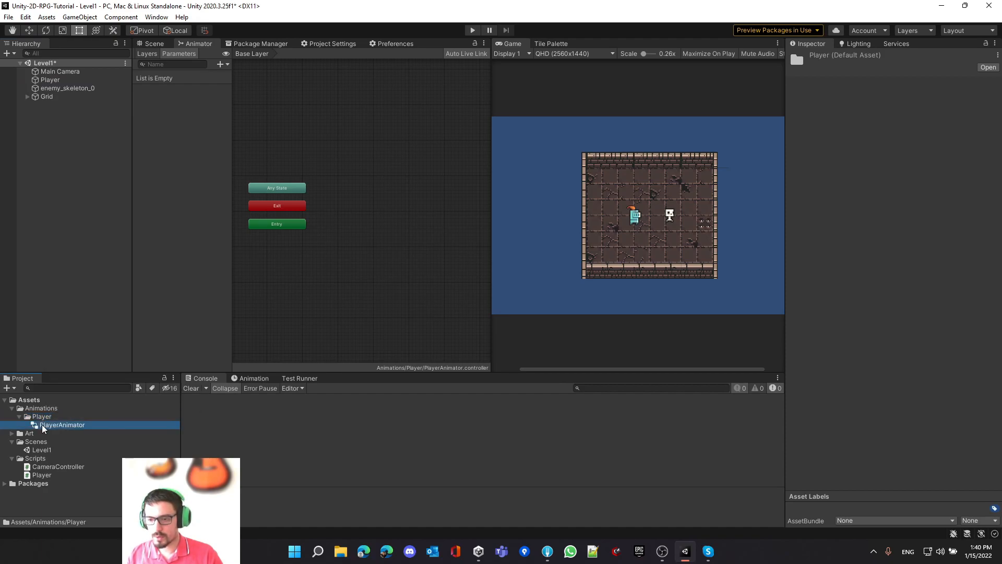
pyautogui.moveTo(150, 132)
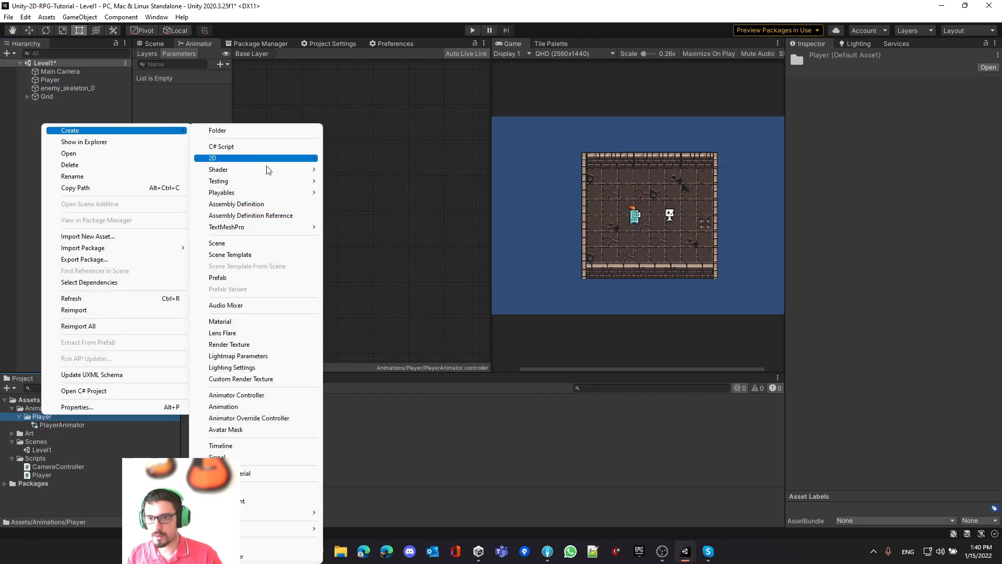
pyautogui.click(233, 409)
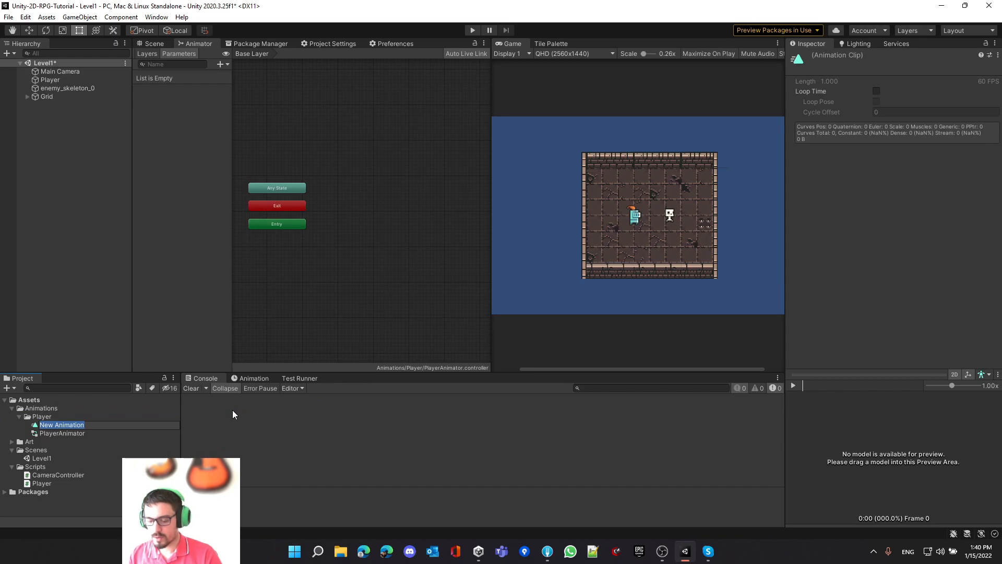
pyautogui.write('Idle')
pyautogui.press('Return')
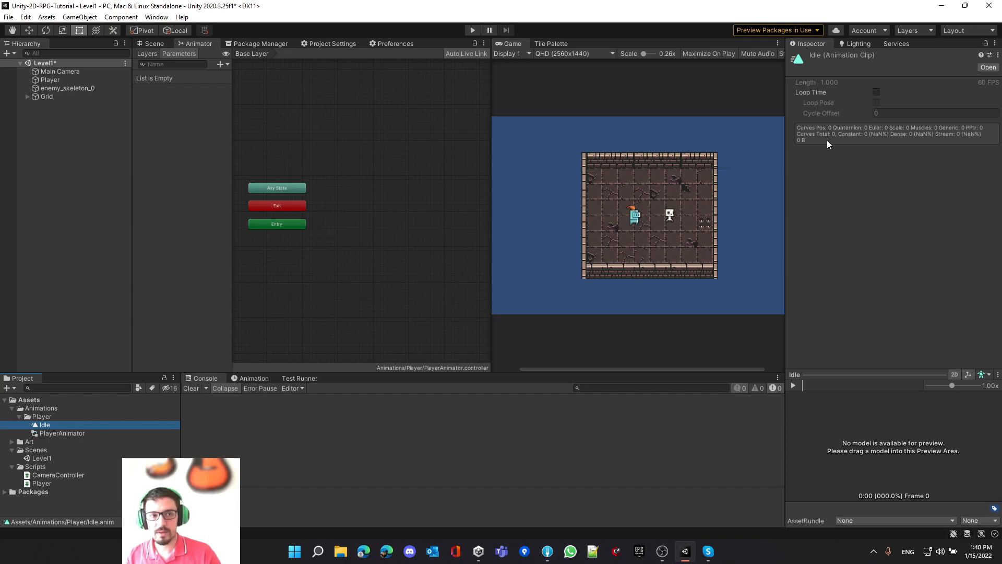
pyautogui.click(877, 92)
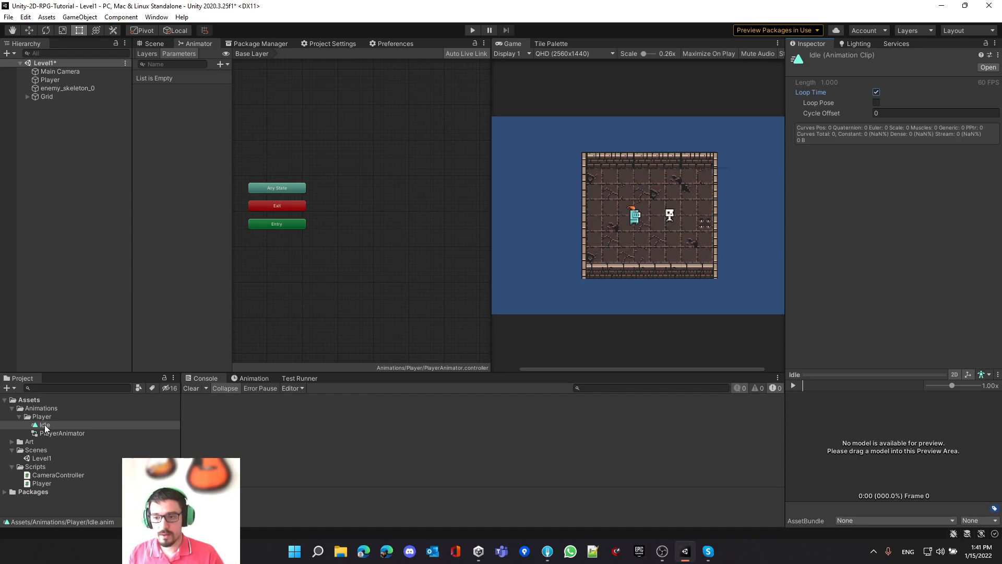
# Add the Idle clip as a state beside the Entry node in the Animator graph and select the transition from Entry to Idle.
pyautogui.moveTo(46, 428); pyautogui.dragTo(327, 260)
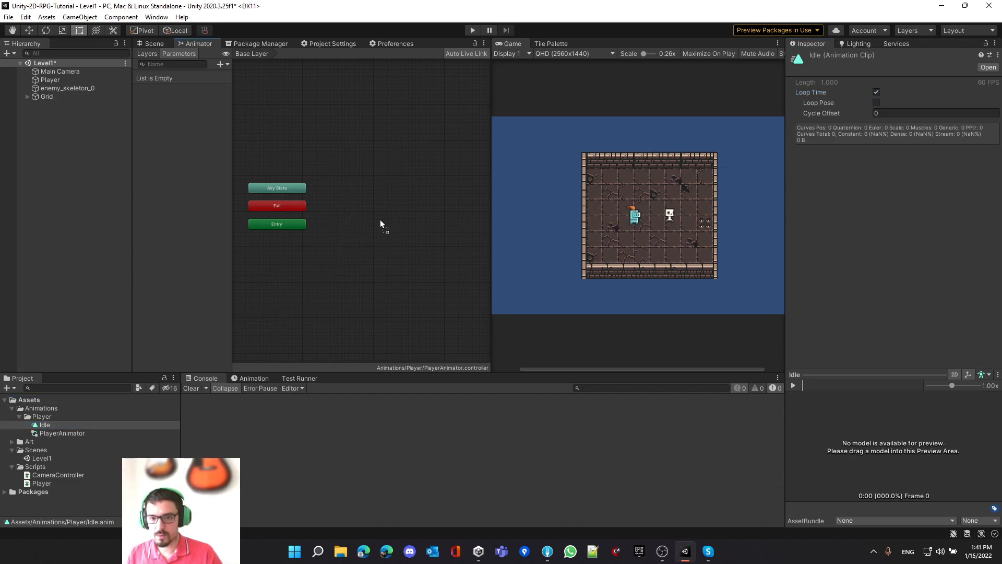
pyautogui.moveTo(366, 195); pyautogui.dragTo(368, 218)
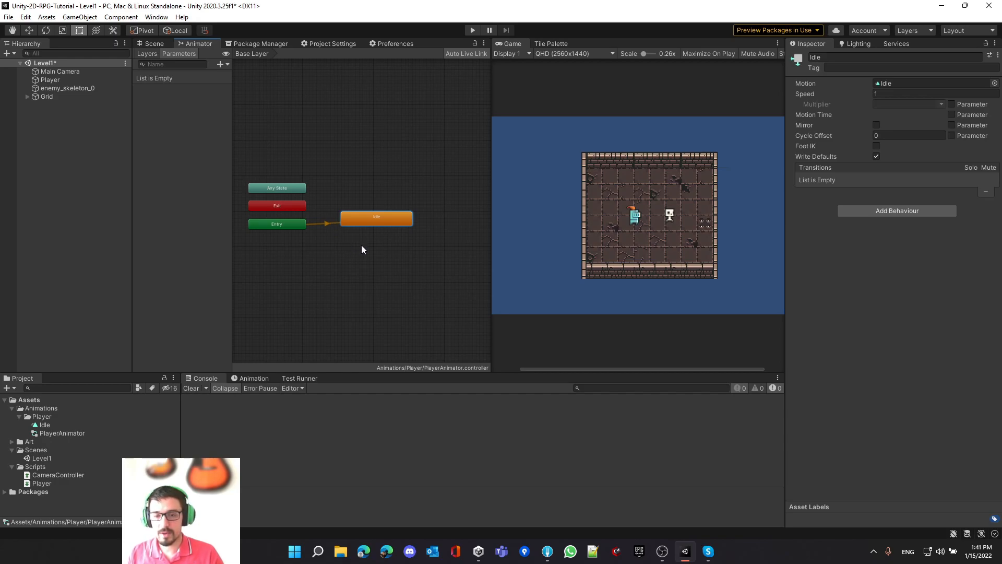
pyautogui.moveTo(386, 215)
pyautogui.mouseDown()
pyautogui.moveTo(370, 176)
pyautogui.moveTo(386, 212)
pyautogui.moveTo(375, 217)
pyautogui.mouseUp()
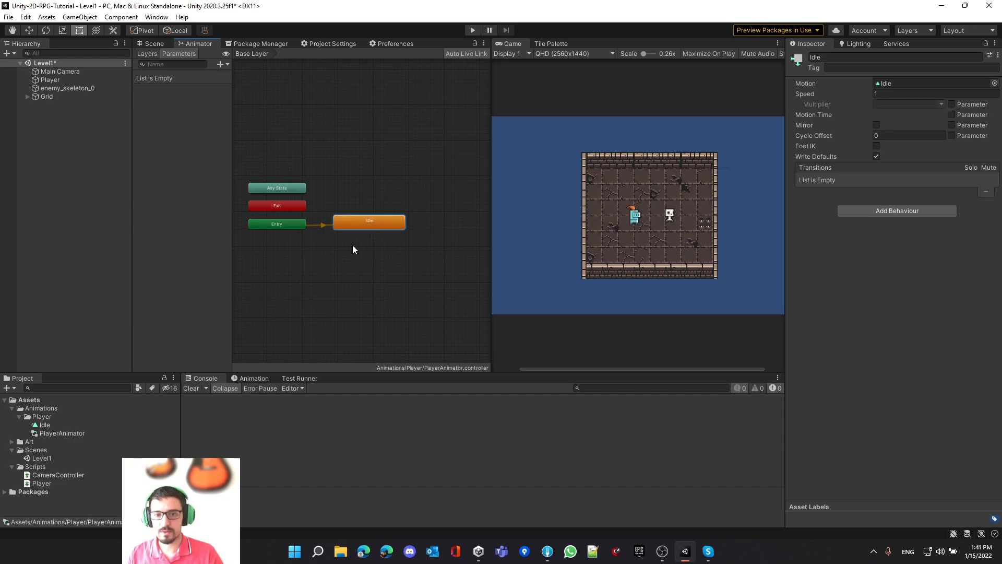
pyautogui.click(321, 226)
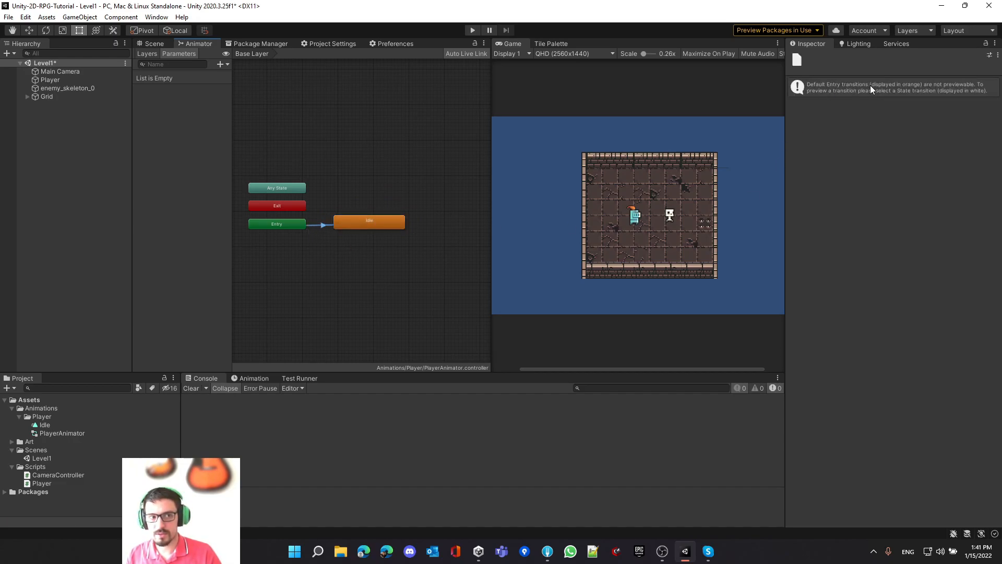
# Inspect the Idle state's Motion clip and Speed settings, locating the assigned clip in the project.
pyautogui.click(378, 220)
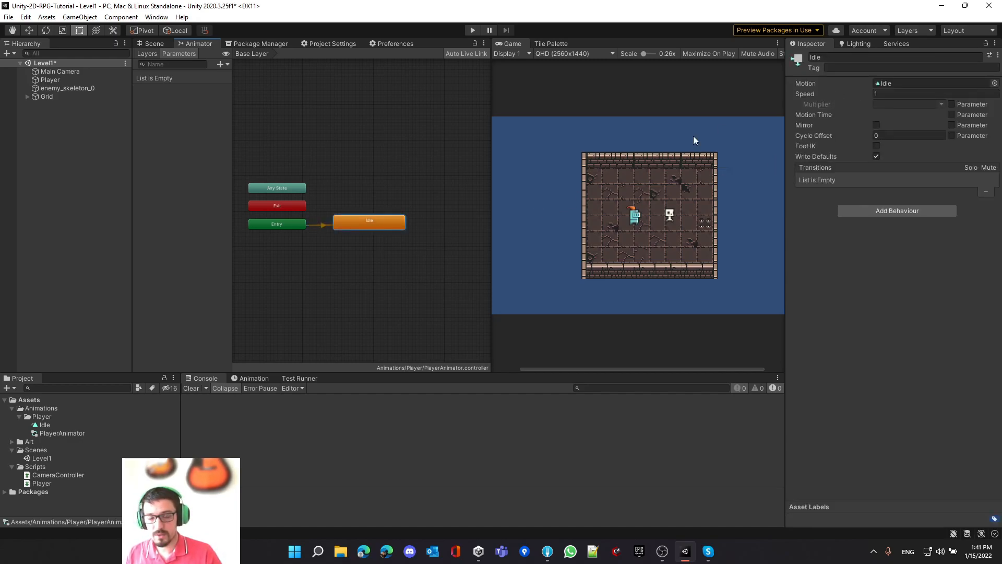
pyautogui.click(892, 83)
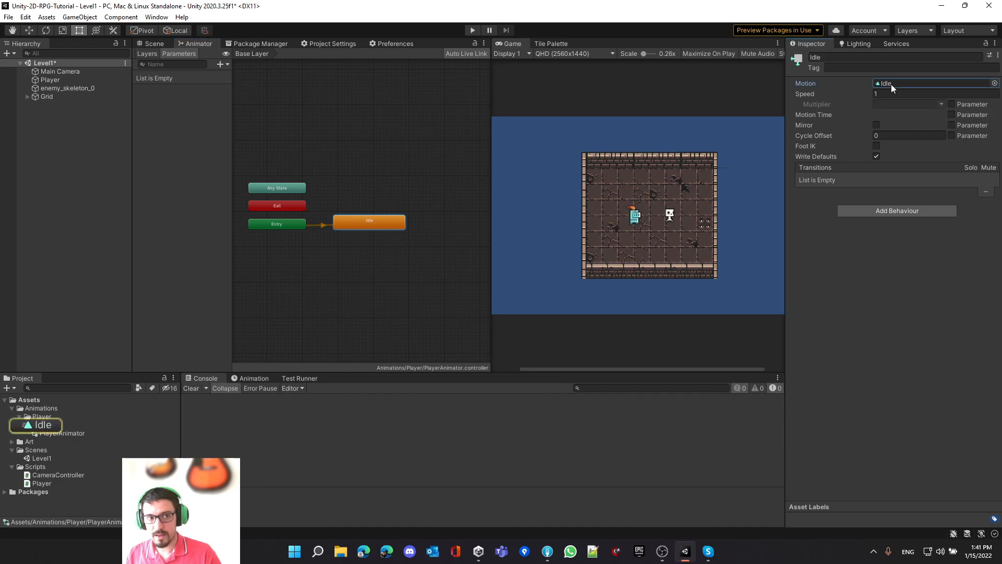
pyautogui.click(890, 94)
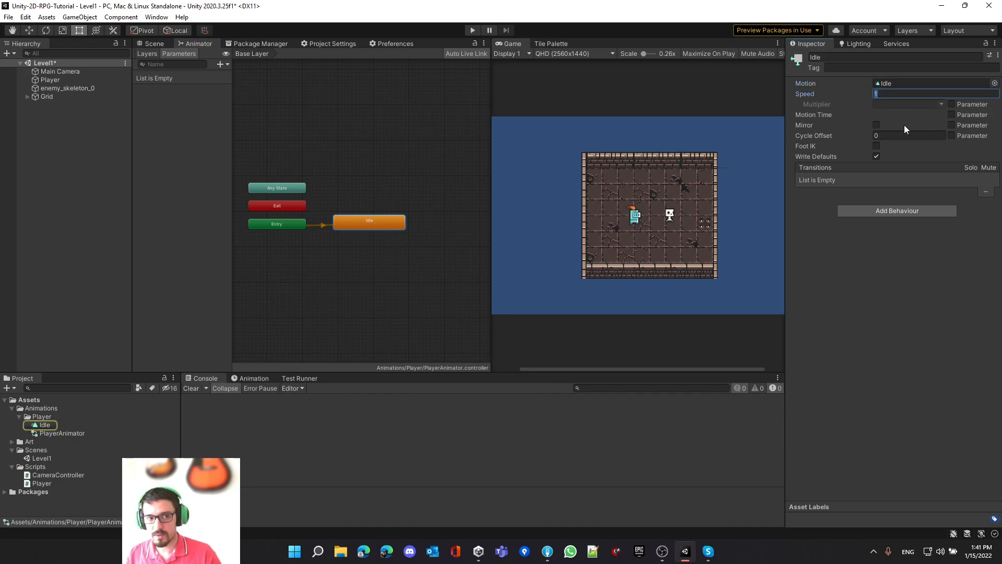
pyautogui.click(369, 222)
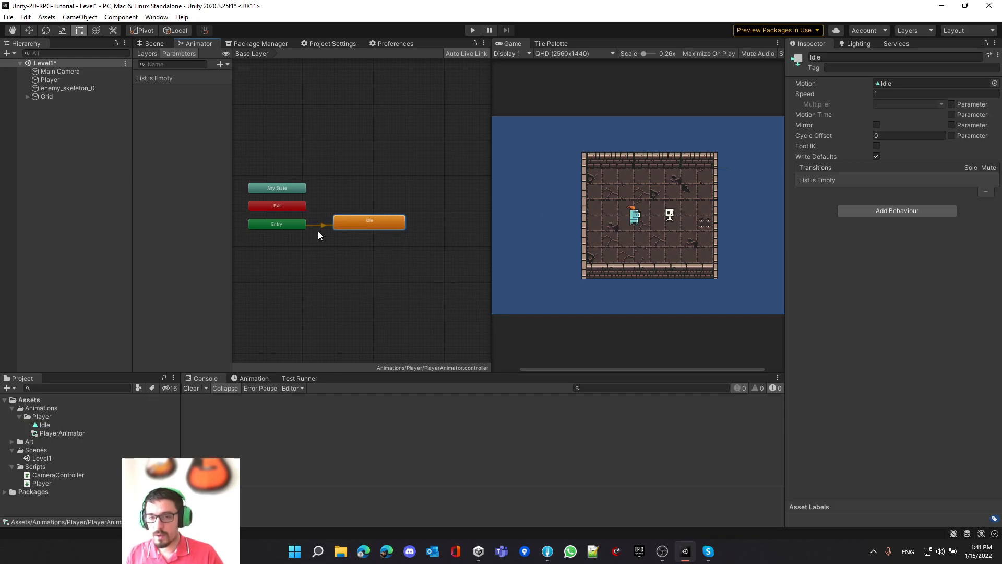
# Show the Animation window and select the Player object as its animation target.
pyautogui.click(156, 17)
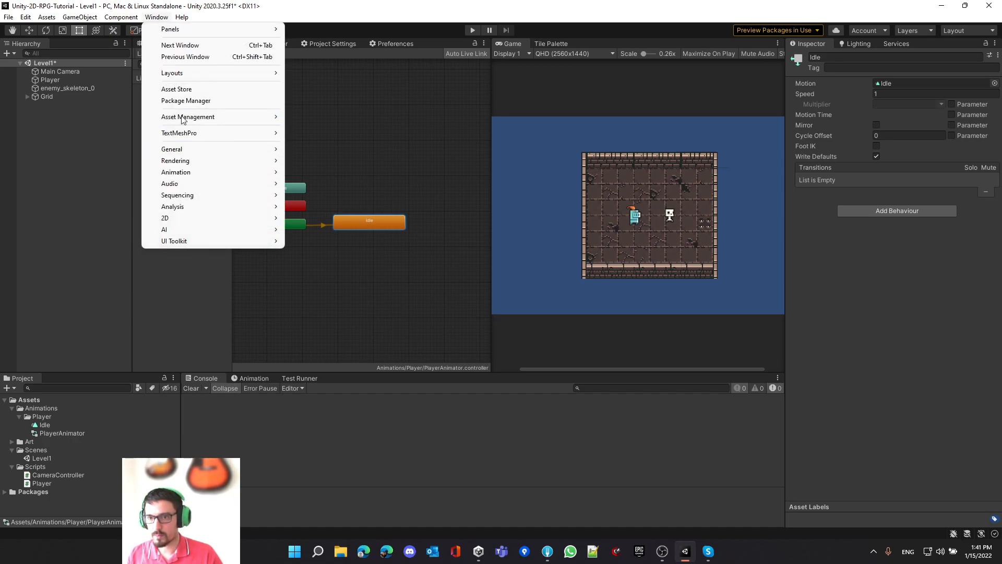
pyautogui.moveTo(209, 172)
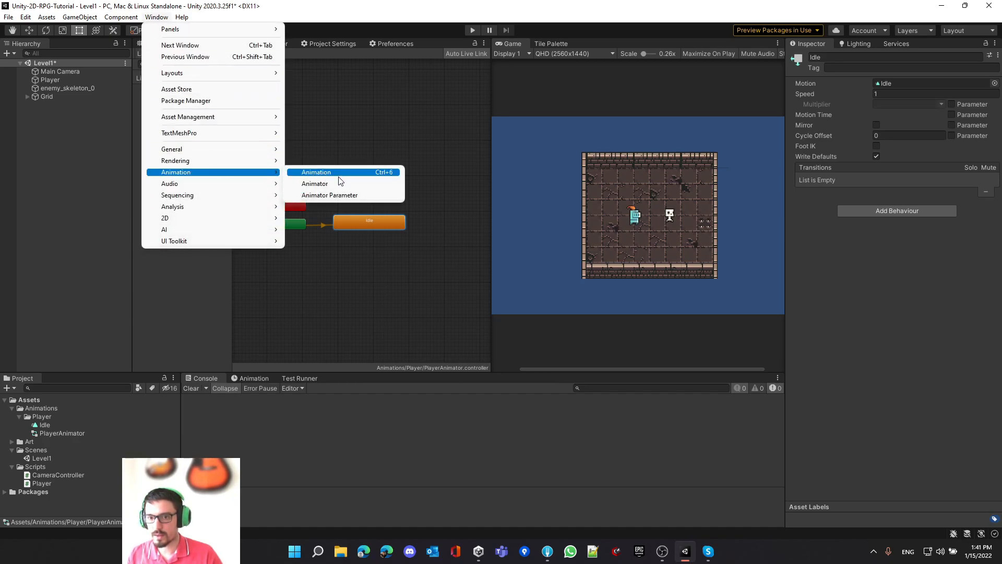
pyautogui.click(341, 172)
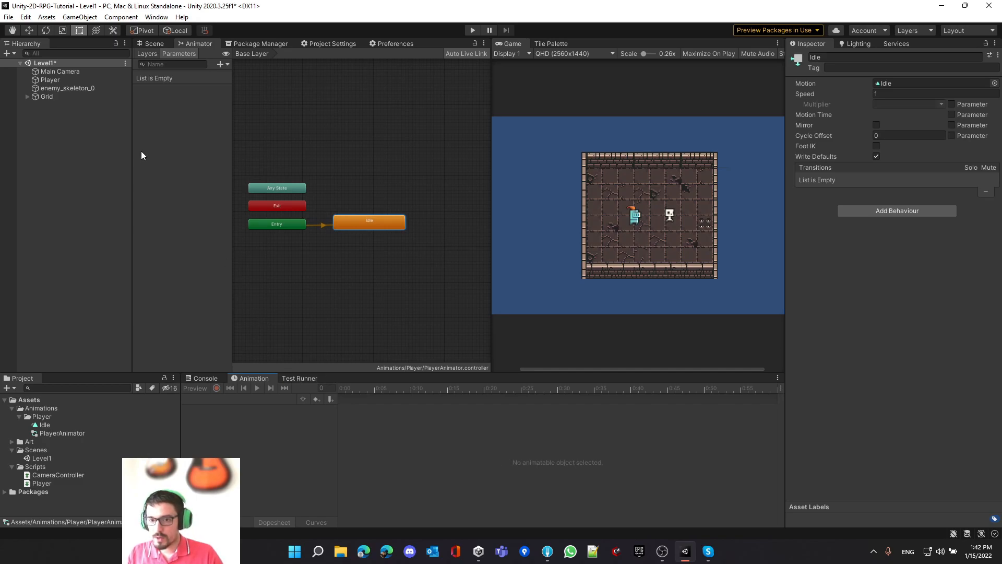
pyautogui.click(58, 79)
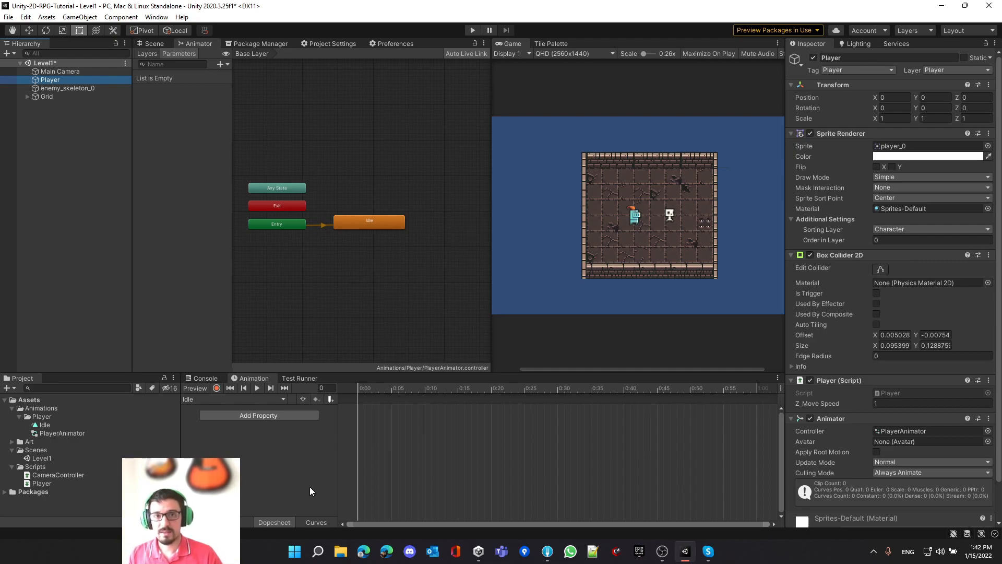
# Open the Atlas texture from the Art folder in the Sprite Editor, focused on the orange-plumed knight row.
pyautogui.click(11, 441)
pyautogui.scroll(-3, 44, 453)
pyautogui.click(49, 430)
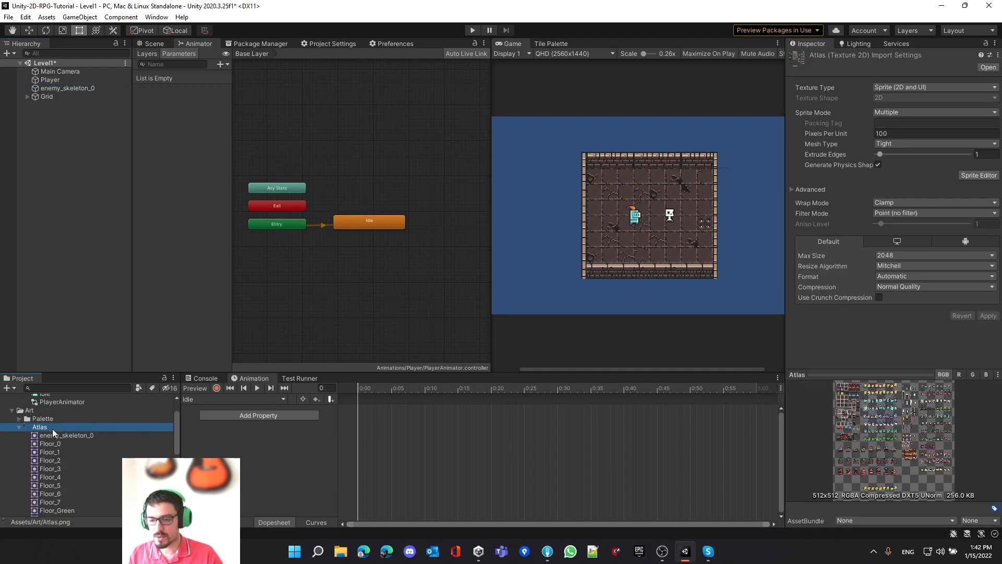
pyautogui.click(973, 177)
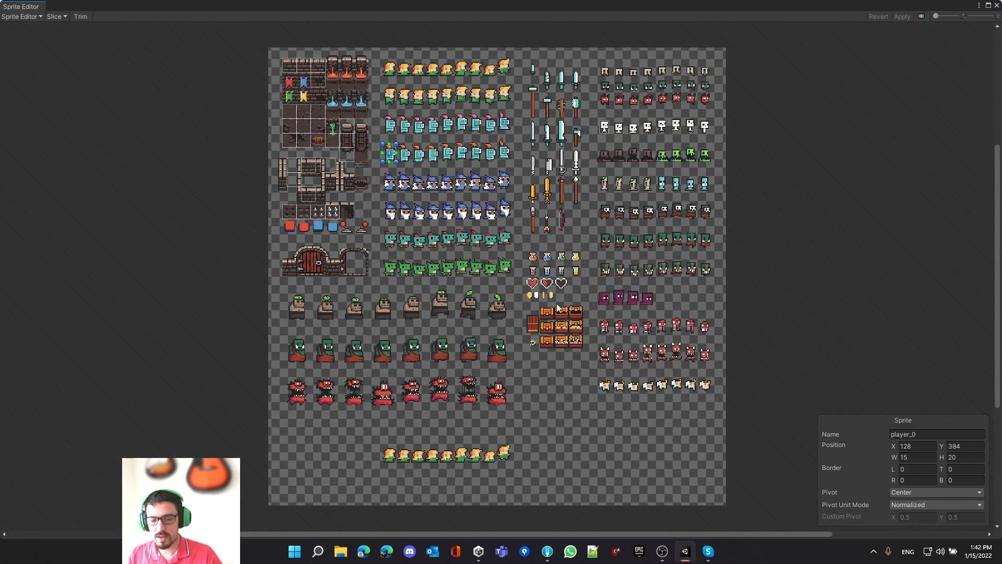
pyautogui.scroll(4, 407, 169)
pyautogui.scroll(8, 406, 170)
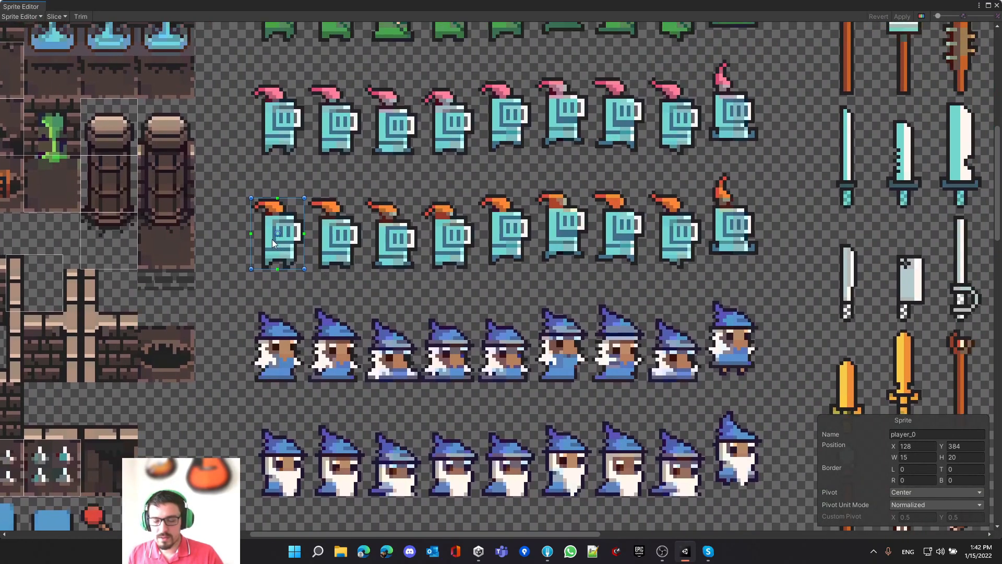
# Examine the orange-plumed knight's frames across the row to identify the idle, running and remaining poses.
pyautogui.click(281, 251)
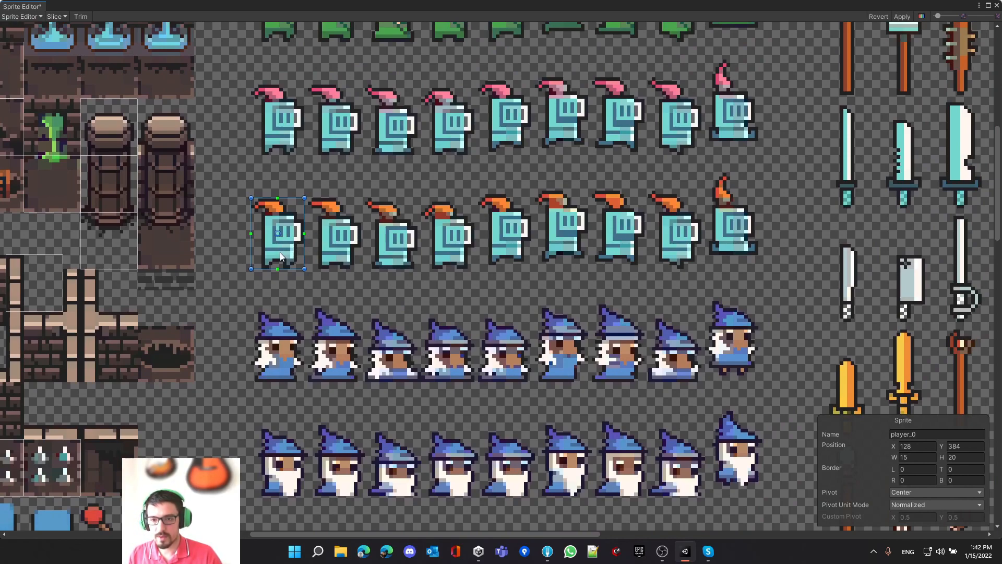
pyautogui.scroll(2, 374, 258)
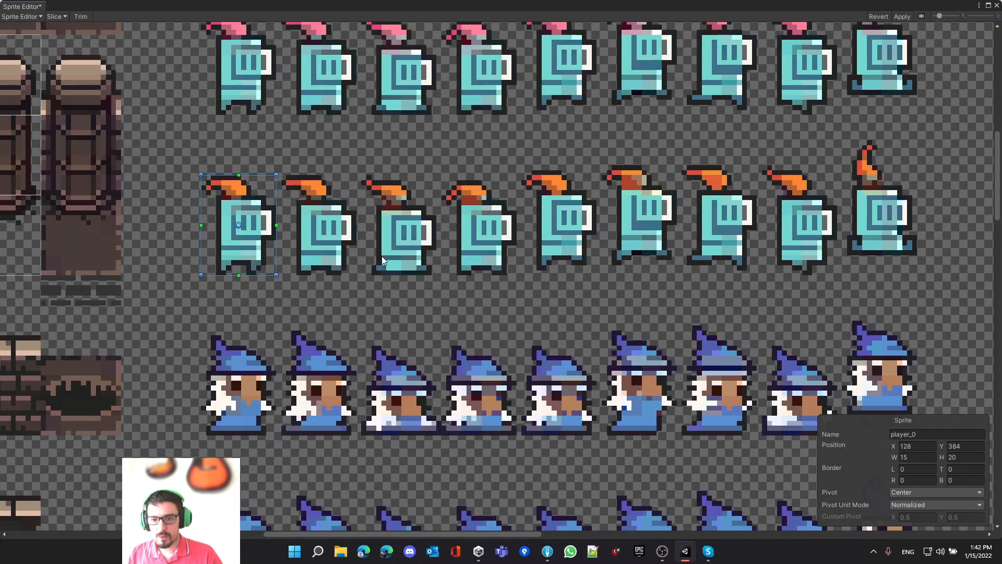
pyautogui.scroll(4, 381, 255)
pyautogui.moveTo(378, 254); pyautogui.dragTo(194, 262, button='middle')
pyautogui.scroll(-4, 194, 259)
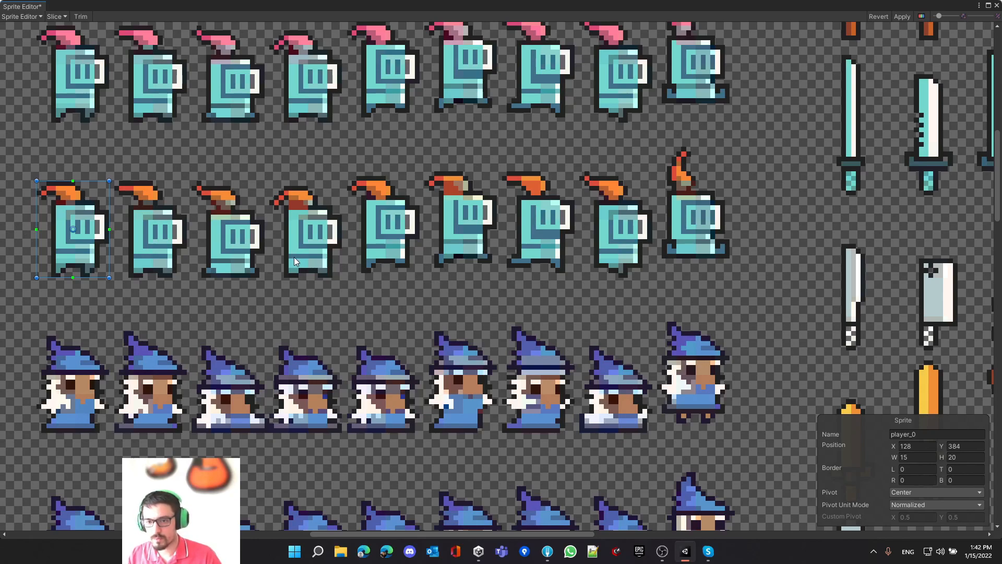
pyautogui.moveTo(379, 285); pyautogui.dragTo(442, 258, button='middle')
pyautogui.scroll(2, 338, 254)
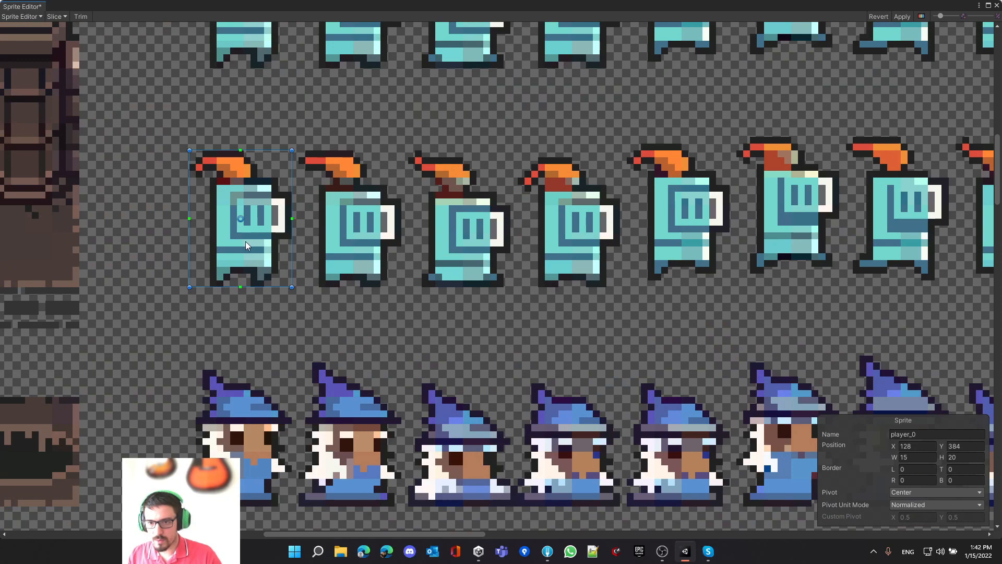
pyautogui.click(352, 252)
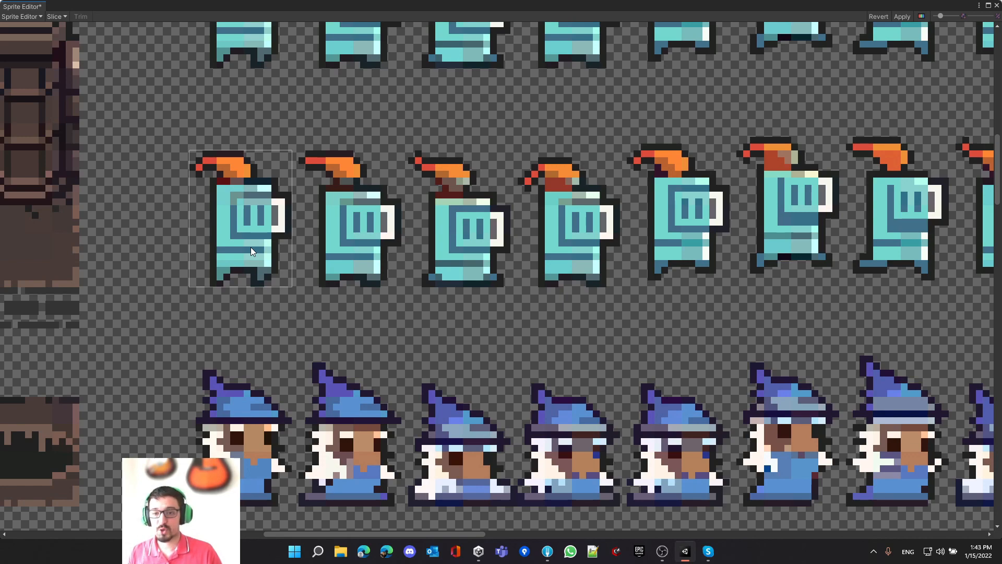
pyautogui.moveTo(454, 258); pyautogui.dragTo(326, 254, button='middle')
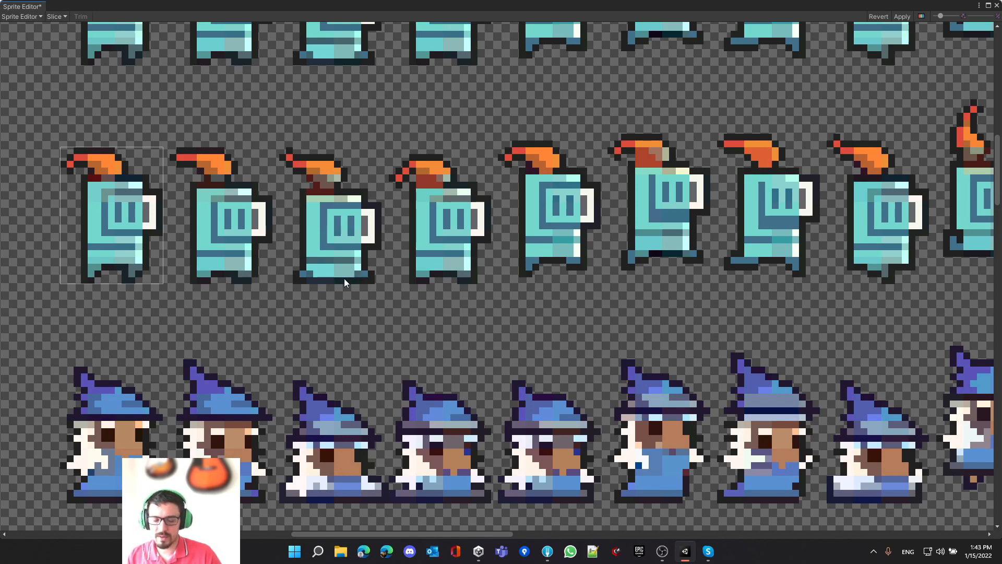
pyautogui.moveTo(458, 279); pyautogui.dragTo(263, 274, button='middle')
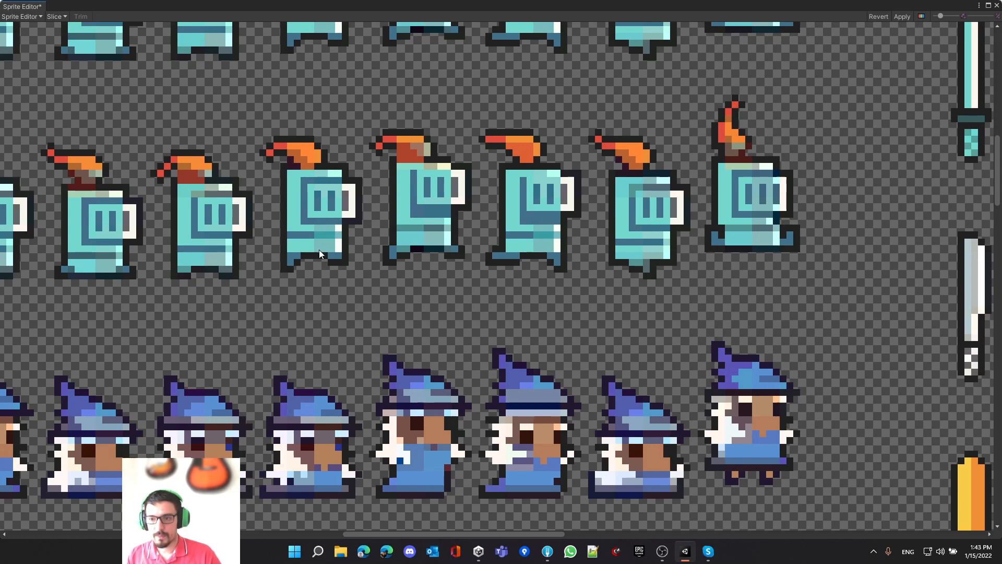
pyautogui.moveTo(315, 259); pyautogui.dragTo(339, 261, button='middle')
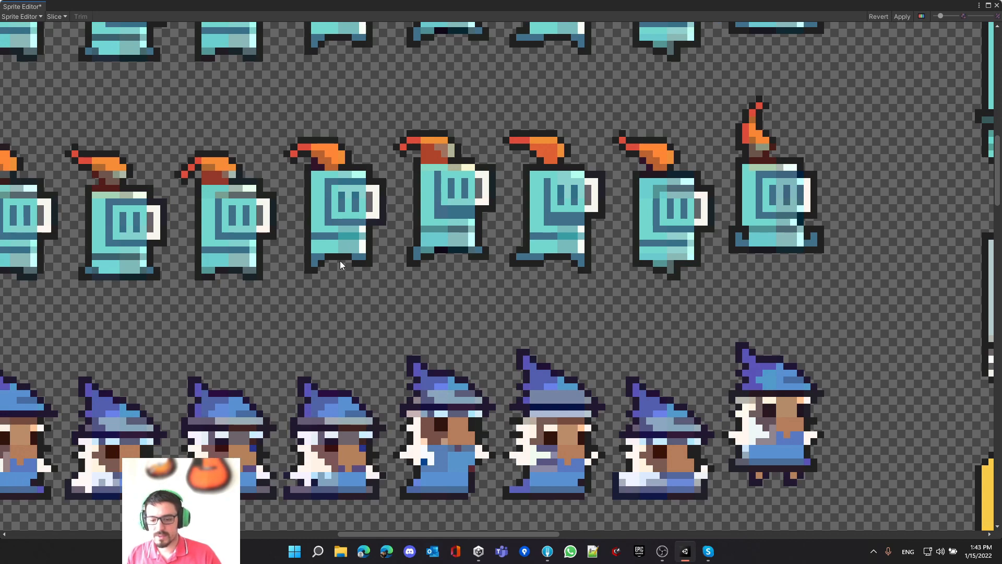
pyautogui.moveTo(755, 216); pyautogui.dragTo(675, 216, button='middle')
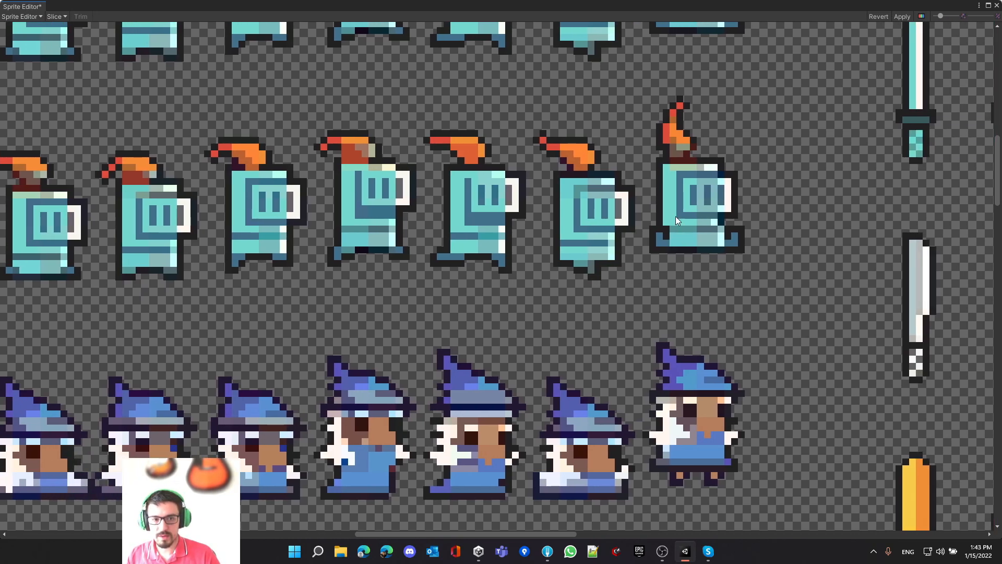
pyautogui.moveTo(111, 244); pyautogui.dragTo(464, 236, button='middle')
# Rename the sprite of the first orange-plumed knight frame as Player_Idle0.
pyautogui.click(219, 241)
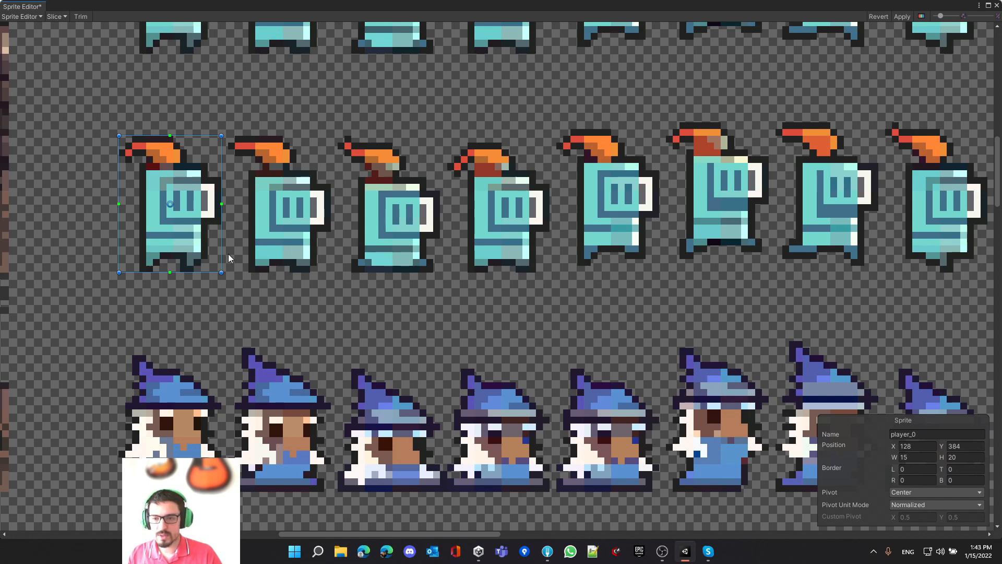
pyautogui.click(947, 432)
pyautogui.write('Play')
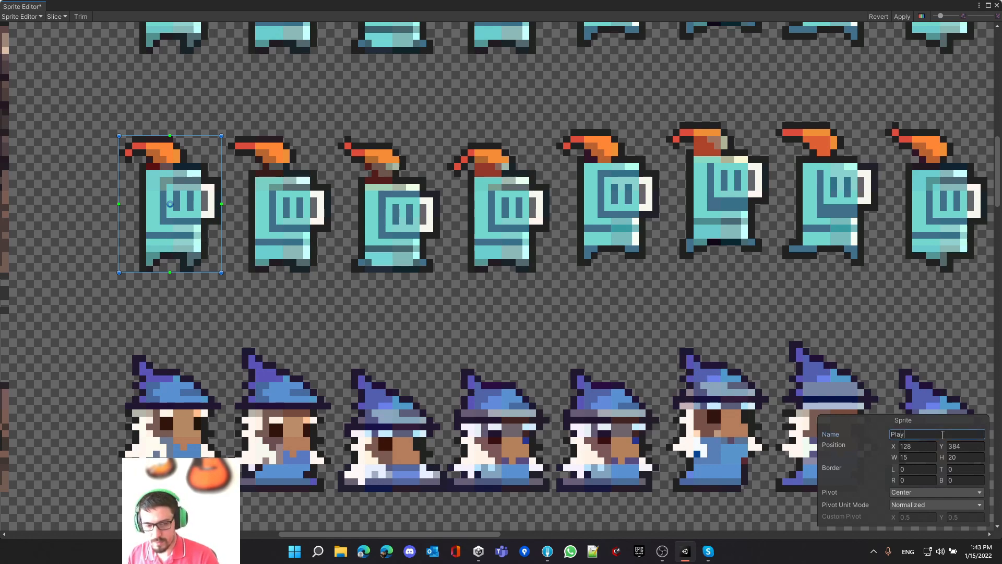
pyautogui.write('er_Idle0')
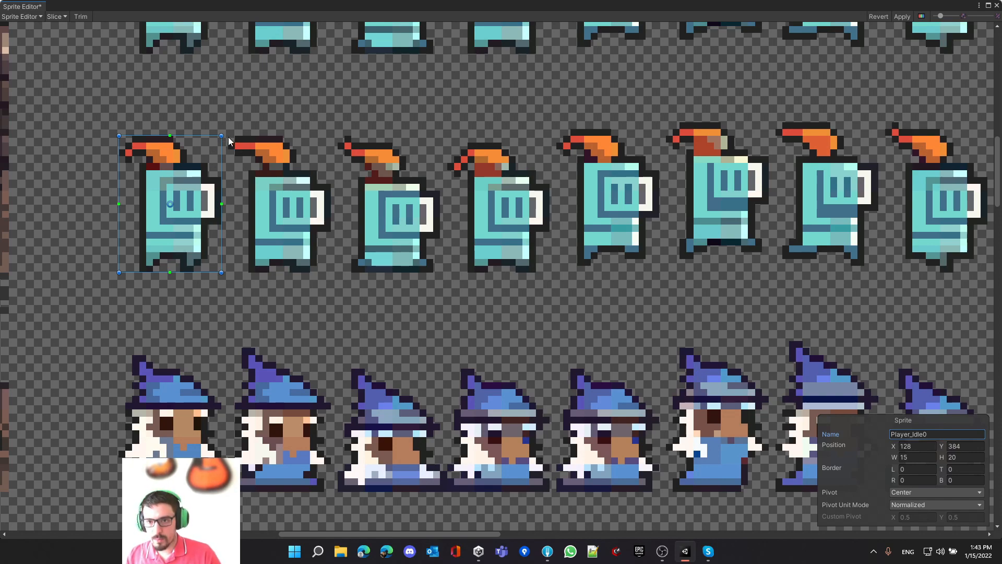
# Draw a 15 by 20 sprite rectangle at X 144, Y 384 around the second orange-plumed knight and compare it with the first.
pyautogui.click(230, 137)
pyautogui.moveTo(228, 136); pyautogui.dragTo(333, 274)
pyautogui.click(218, 253)
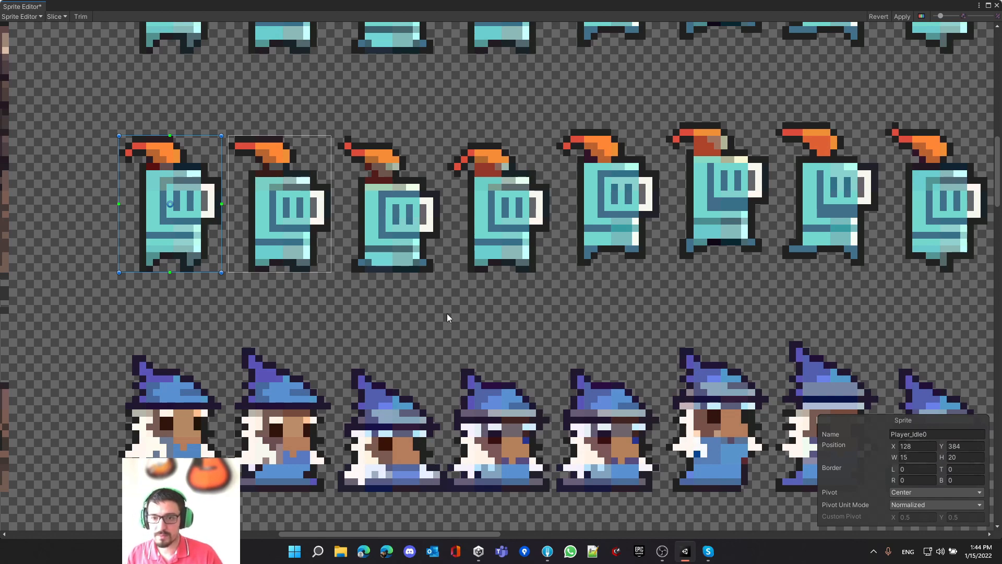
pyautogui.click(314, 256)
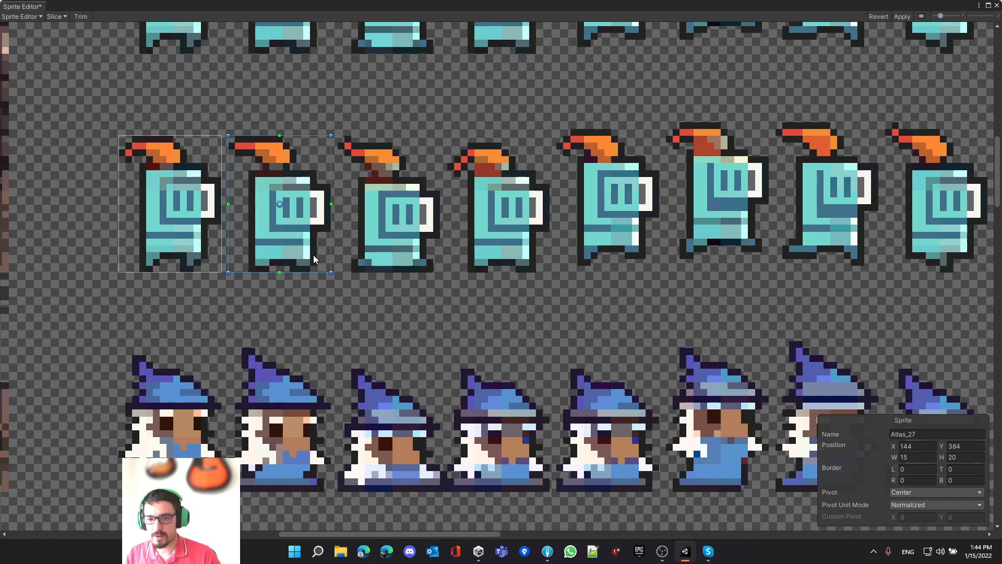
pyautogui.click(177, 222)
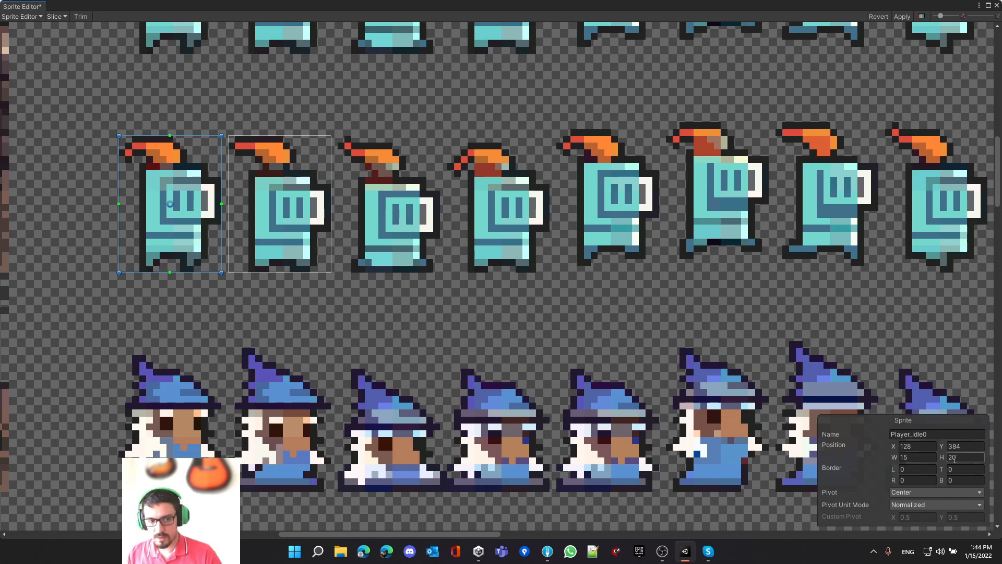
pyautogui.click(299, 232)
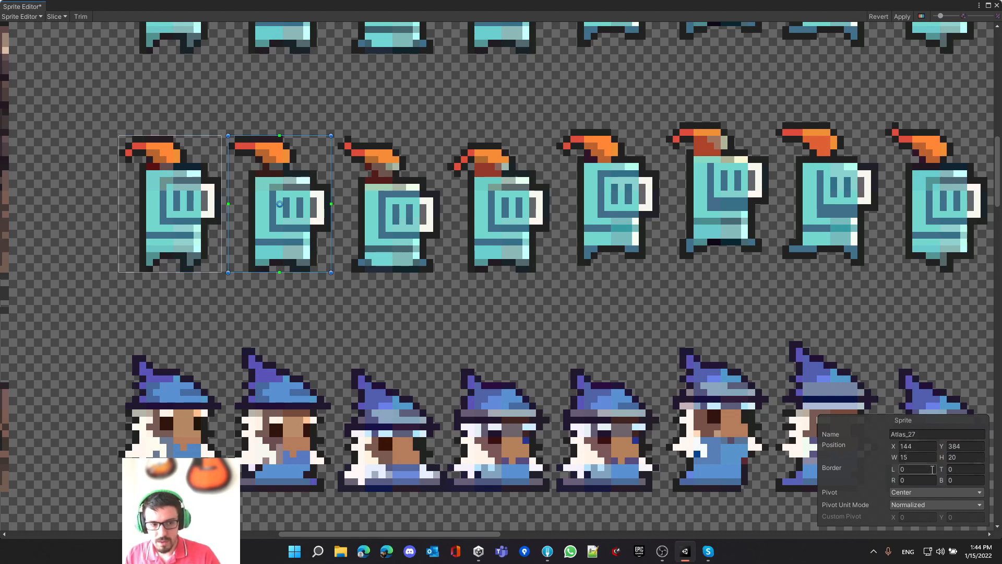
# Name the second knight sprite Player_Idle1, apply the atlas changes and close the Sprite Editor.
pyautogui.doubleClick(925, 433)
pyautogui.write('Player_')
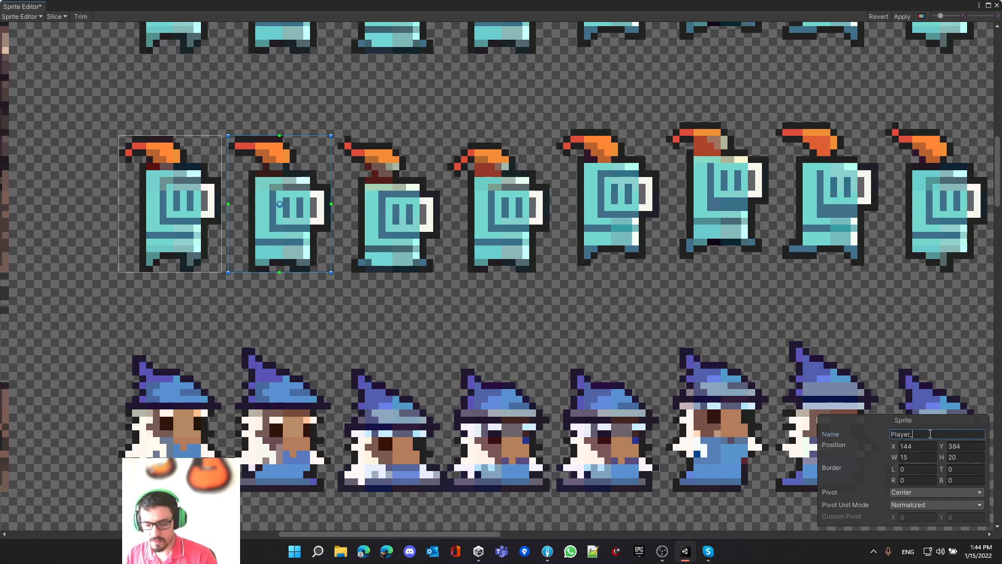
pyautogui.write('Idle1')
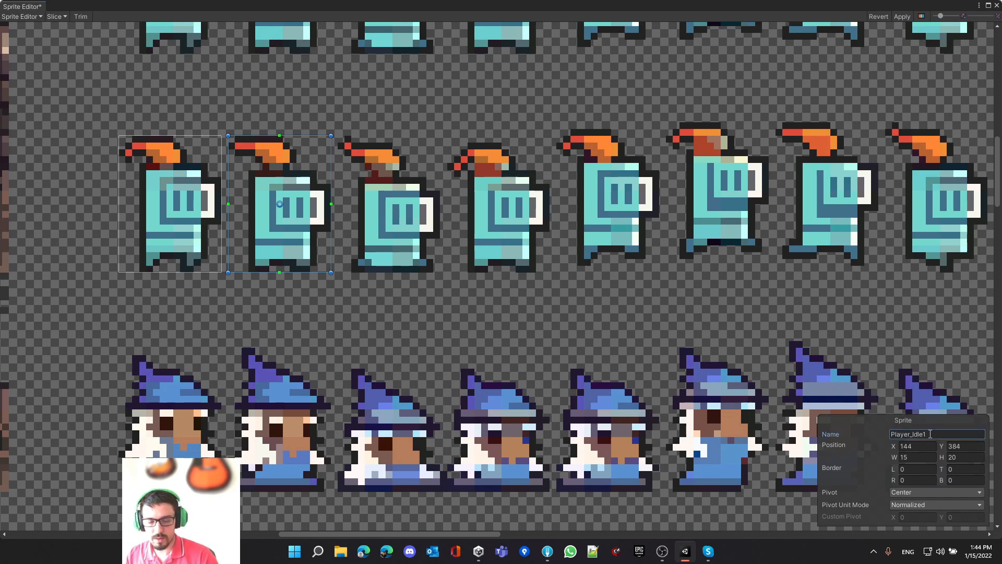
pyautogui.click(902, 16)
pyautogui.click(997, 5)
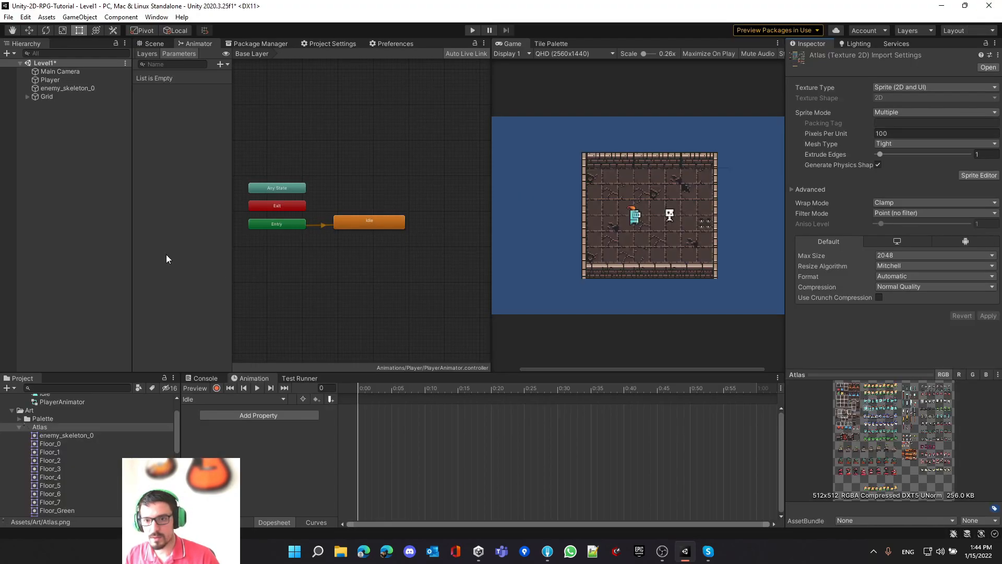
# Preview the idle motion by alternating repeatedly between the Player_Idle0 and Player_Idle1 sprites in the project.
pyautogui.scroll(-3, 81, 462)
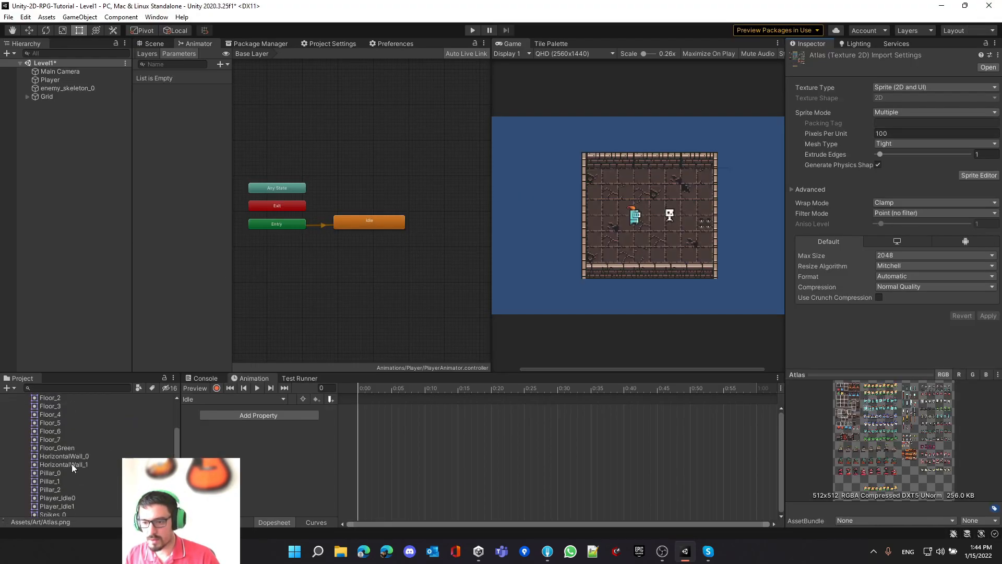
pyautogui.click(65, 497)
pyautogui.click(77, 506)
pyautogui.click(77, 500)
pyautogui.press('Down')
pyautogui.press('Up')
pyautogui.press('Down')
pyautogui.press('Up')
pyautogui.press('Down')
pyautogui.press('Up')
pyautogui.press('Down')
pyautogui.press('Up')
pyautogui.press('Down')
pyautogui.press('Up')
pyautogui.press('Down')
pyautogui.press('Up')
pyautogui.press('Down')
pyautogui.press('Up')
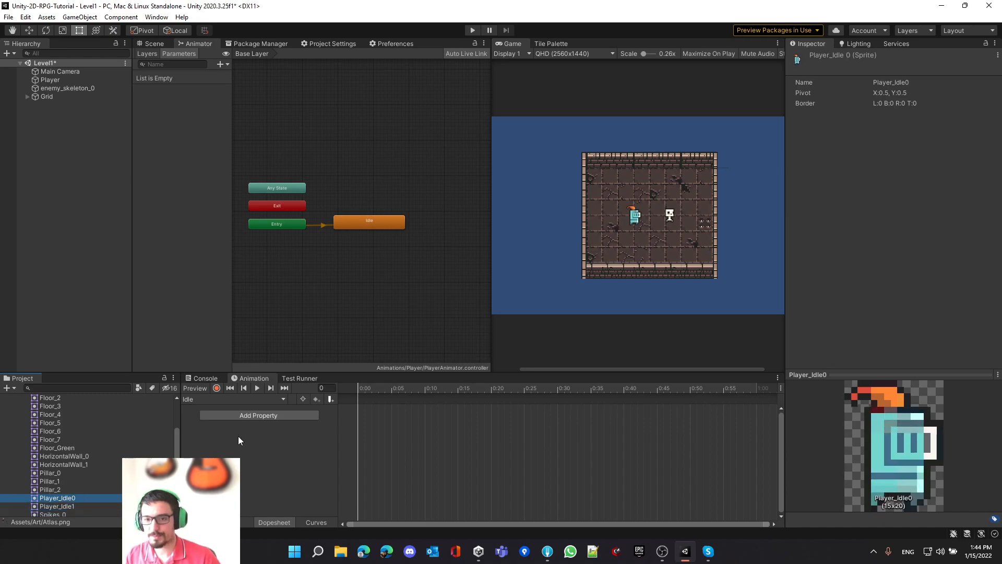
# Select the Player object and choose Idle as the clip to edit in the Animation window.
pyautogui.click(54, 83)
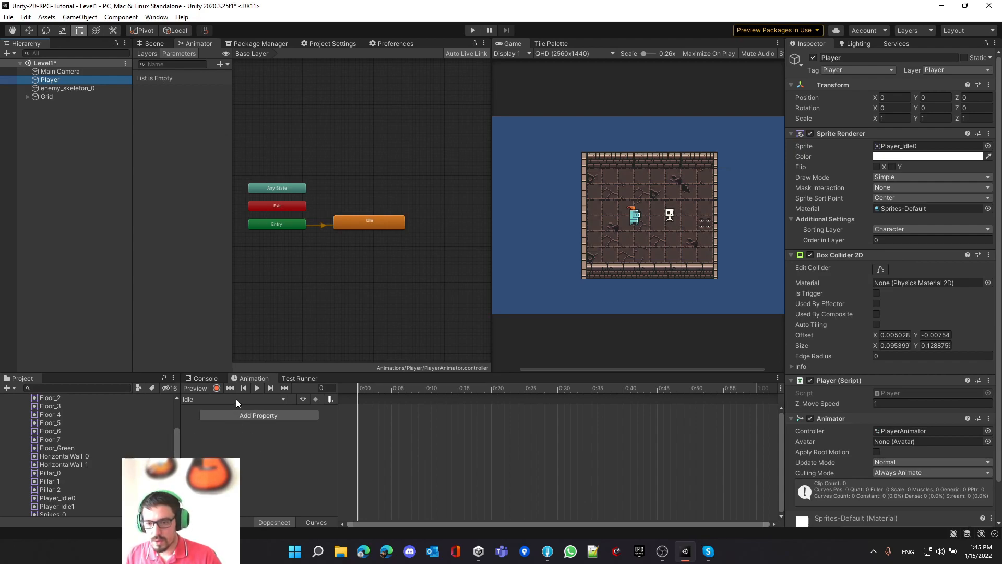
pyautogui.click(221, 400)
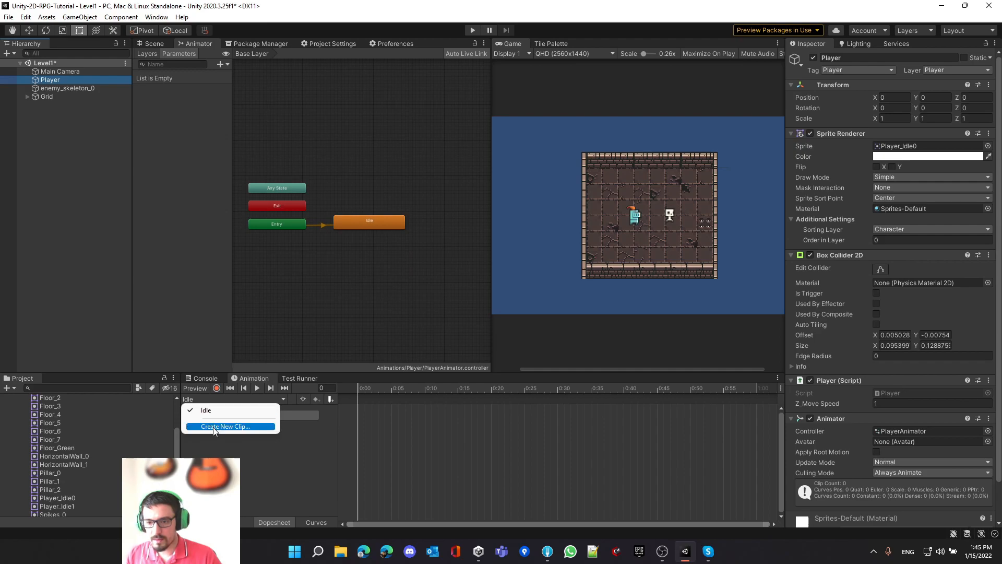
pyautogui.click(210, 409)
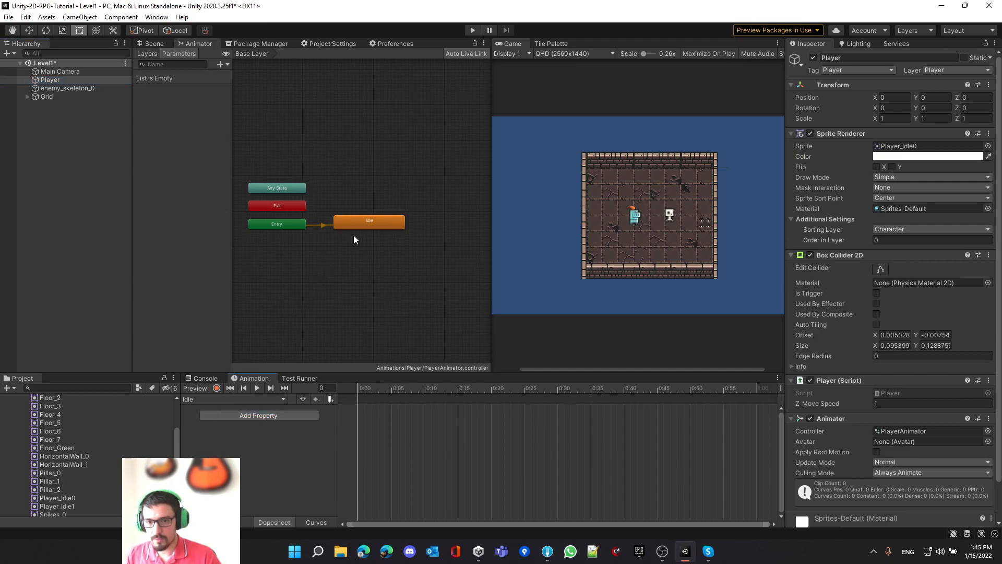
# Add the Player_Idle0 and Player_Idle1 sprites together as keyframes at the start of the Player's Idle clip.
pyautogui.click(228, 401)
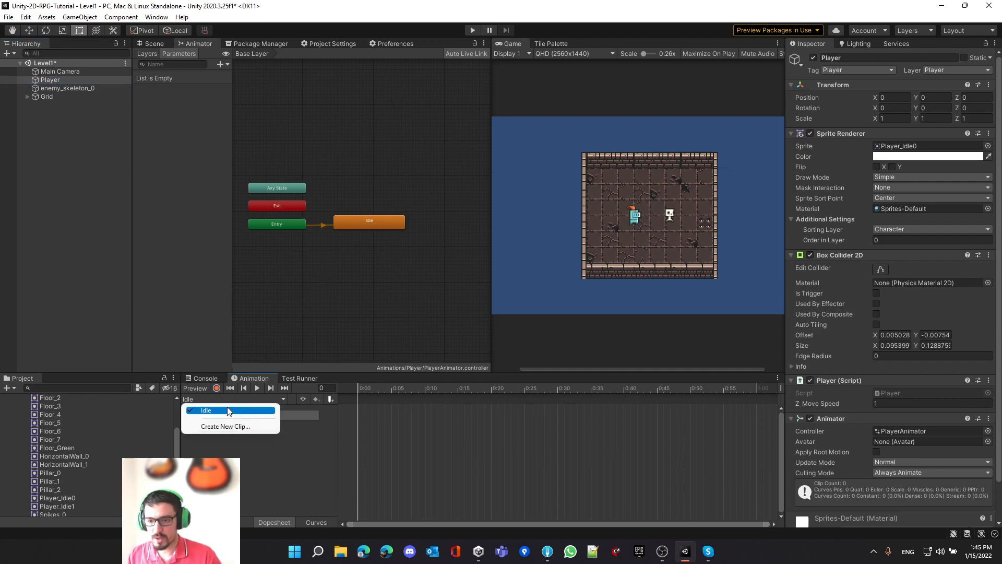
pyautogui.click(221, 410)
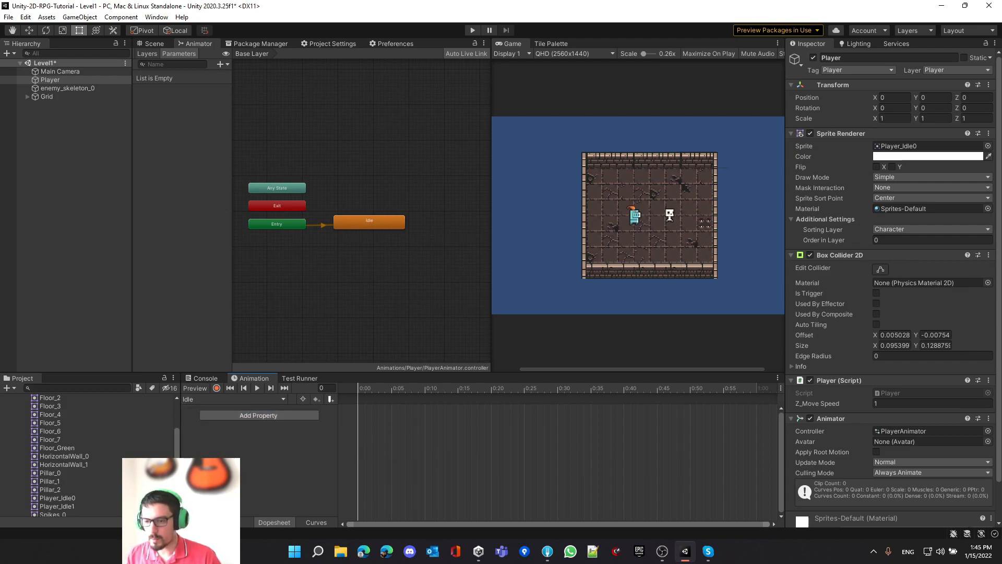
pyautogui.click(78, 497)
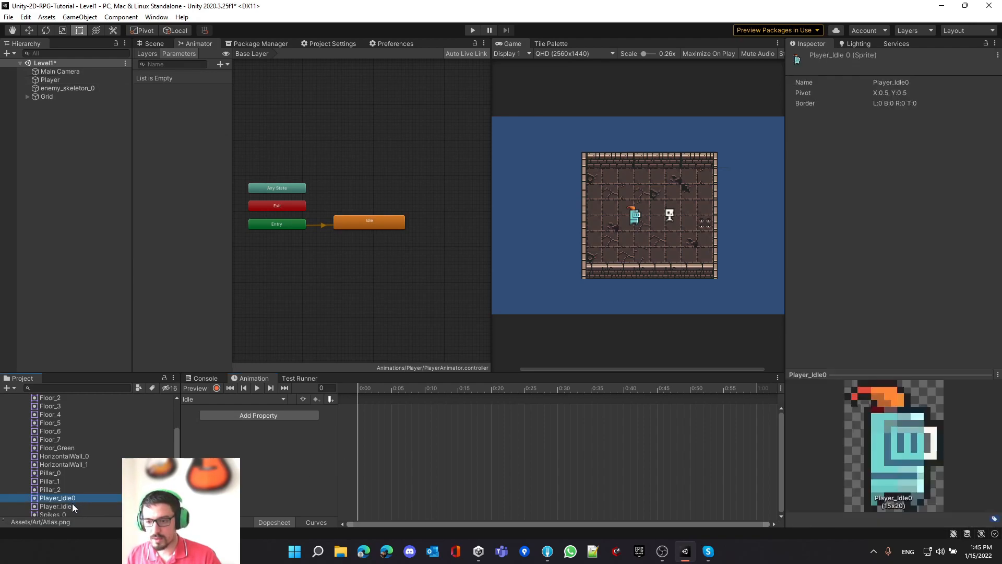
pyautogui.keyDown('shift'); pyautogui.click(72, 504); pyautogui.keyUp('shift')
pyautogui.moveTo(72, 493); pyautogui.dragTo(362, 430)
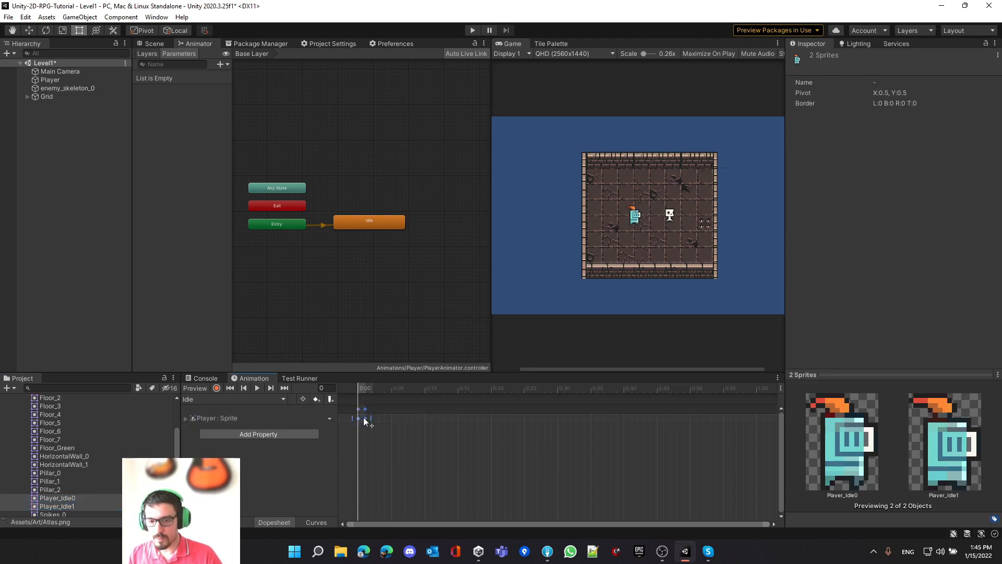
pyautogui.click(367, 434)
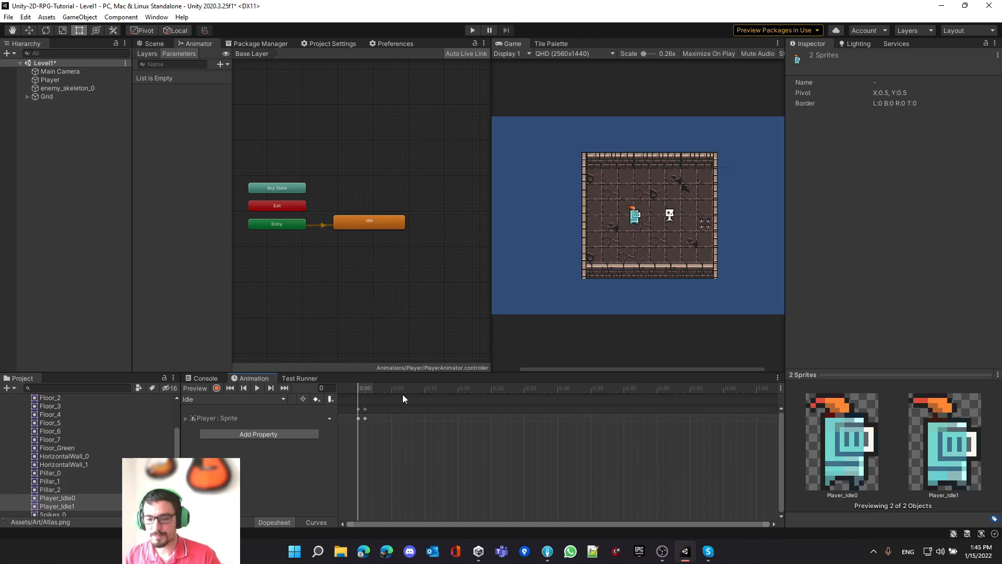
# Show the Player up close in the Scene view and play the Idle clip from frame 0, then stop it.
pyautogui.click(362, 390)
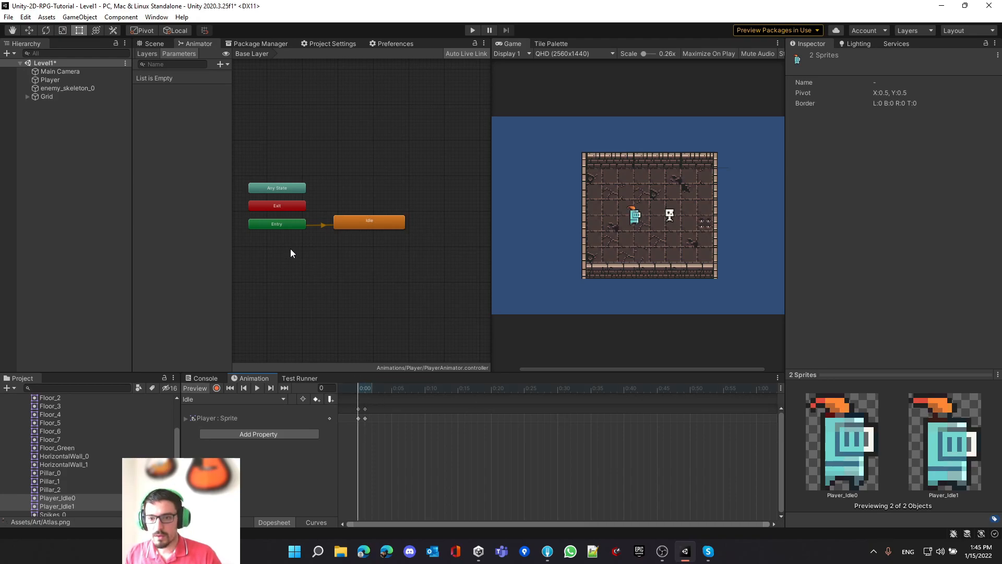
pyautogui.click(151, 44)
pyautogui.scroll(2, 279, 227)
pyautogui.scroll(4, 280, 226)
pyautogui.click(363, 390)
pyautogui.click(356, 391)
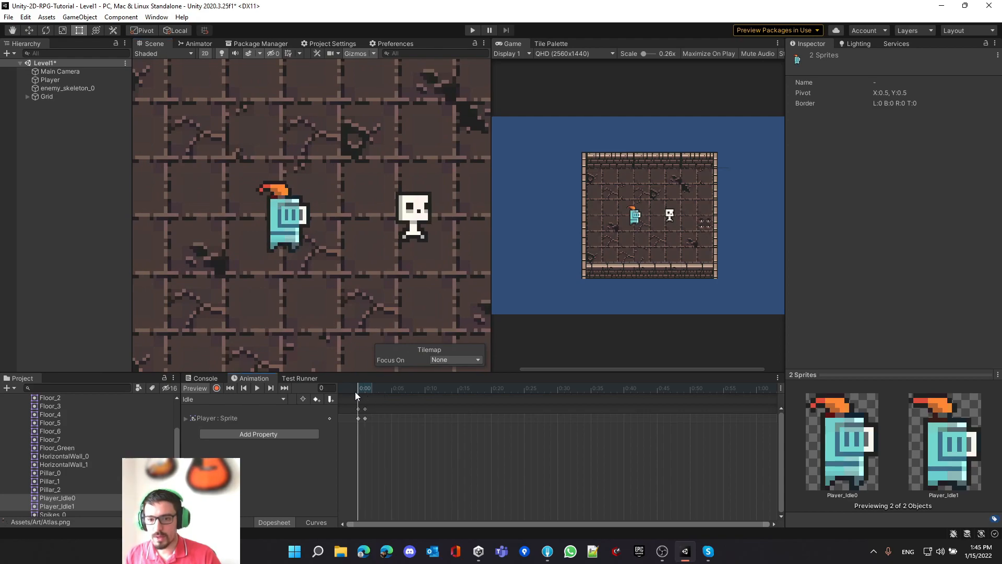
pyautogui.click(258, 388)
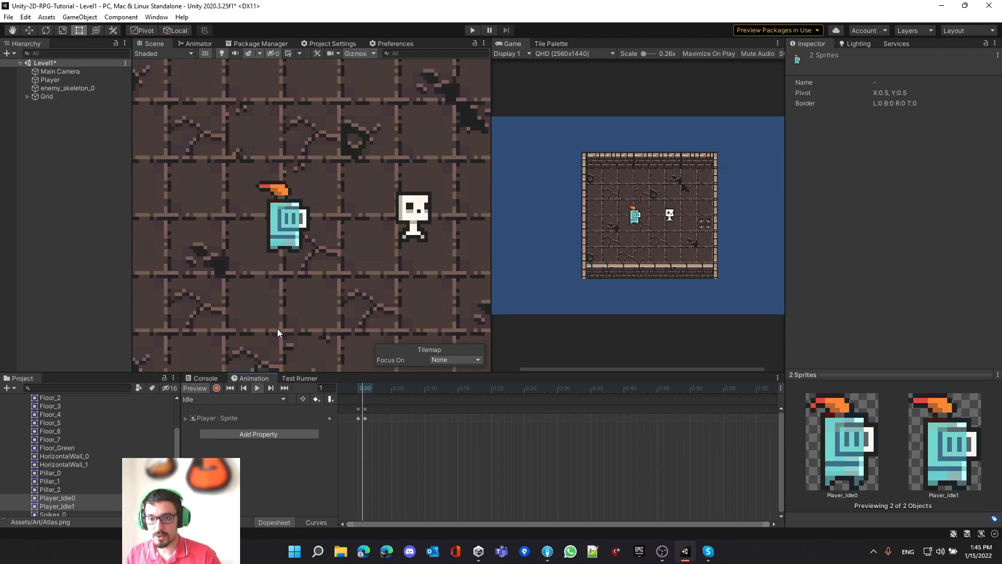
pyautogui.click(261, 389)
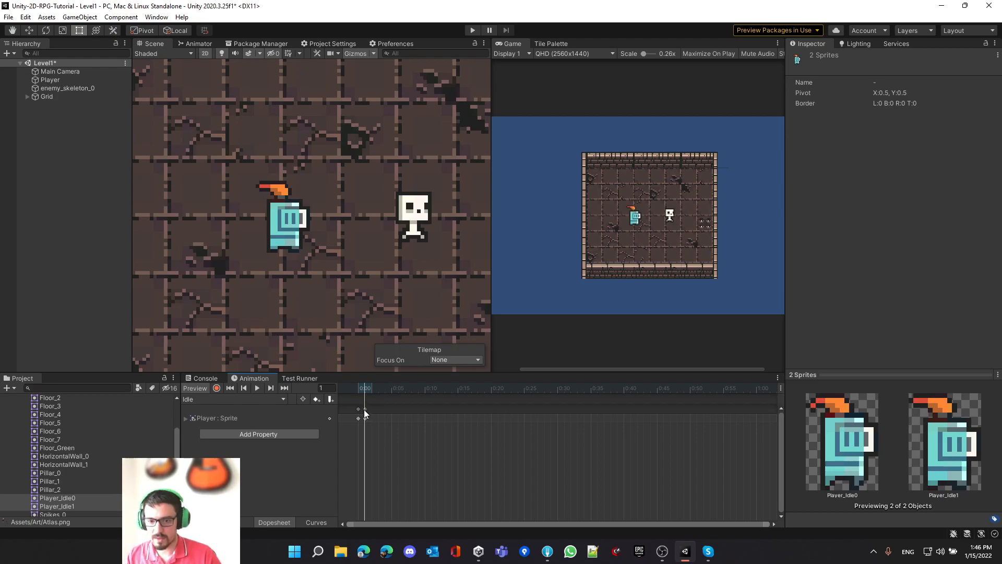
# Move the second sprite keyframe of the Idle clip to 0:30.
pyautogui.moveTo(365, 409); pyautogui.dragTo(440, 412)
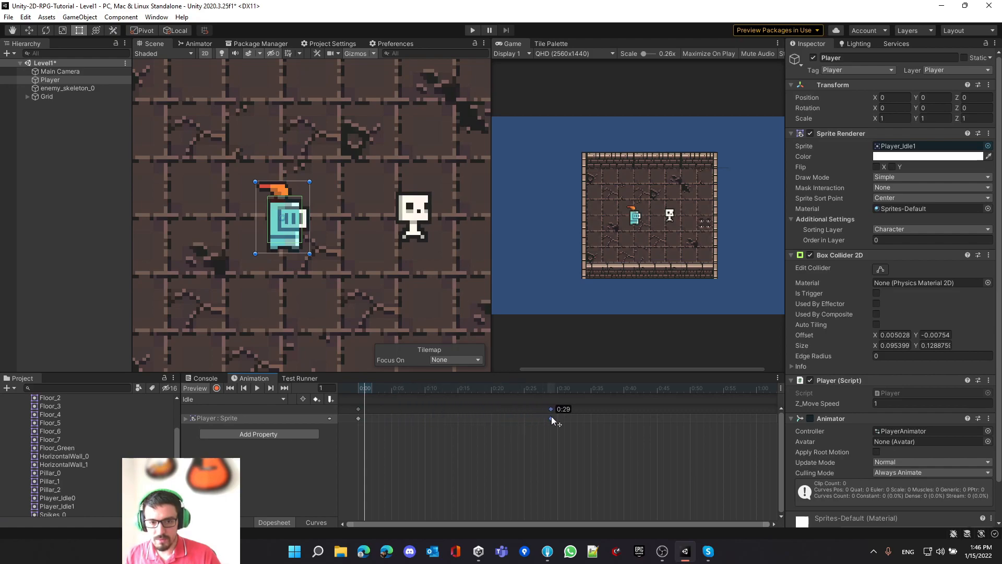
pyautogui.moveTo(565, 415); pyautogui.dragTo(560, 415)
pyautogui.click(541, 408)
# Rewind the Idle clip and play it repeatedly to check the slower sprite change.
pyautogui.moveTo(504, 390); pyautogui.dragTo(308, 390)
pyautogui.click(257, 388)
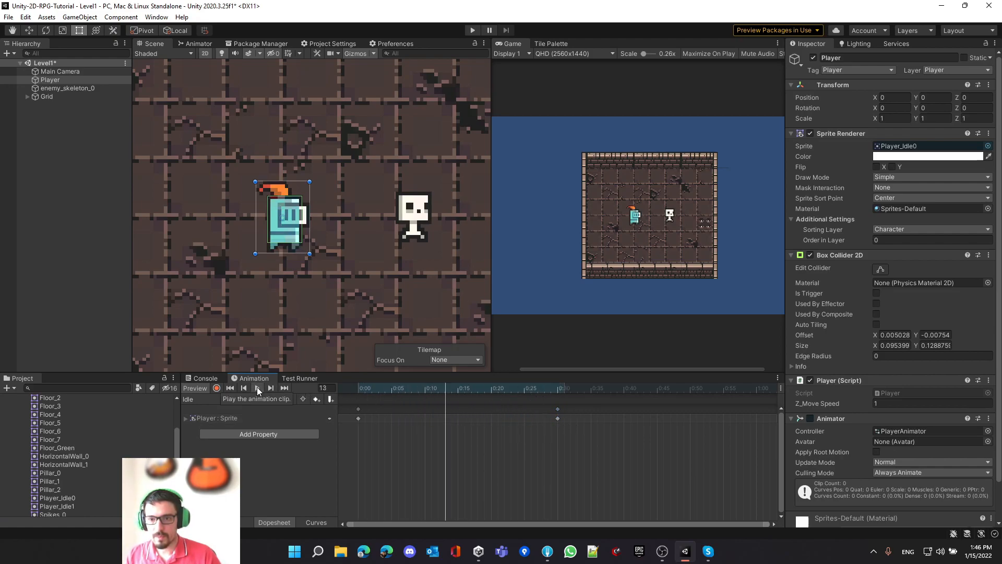
pyautogui.click(353, 391)
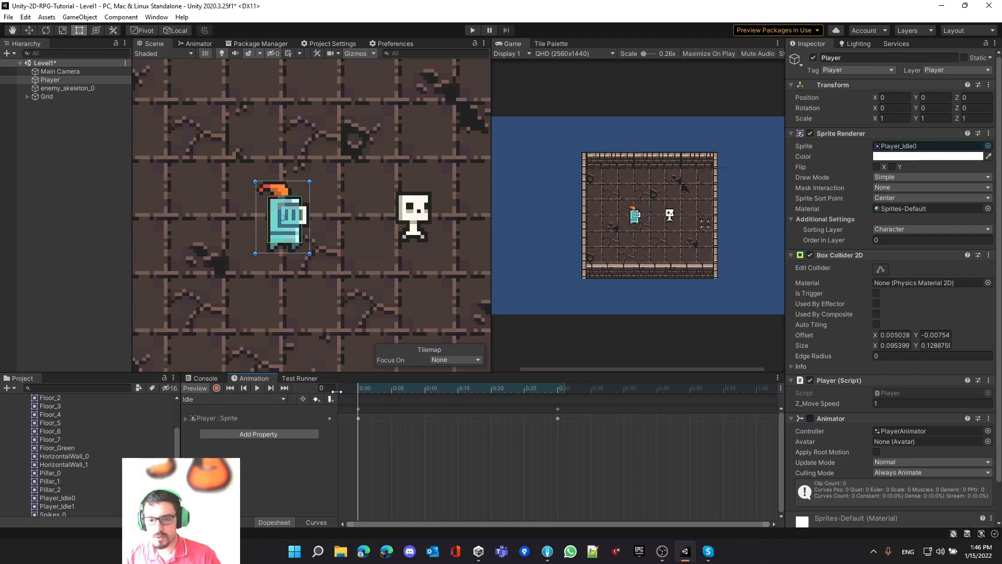
pyautogui.click(256, 389)
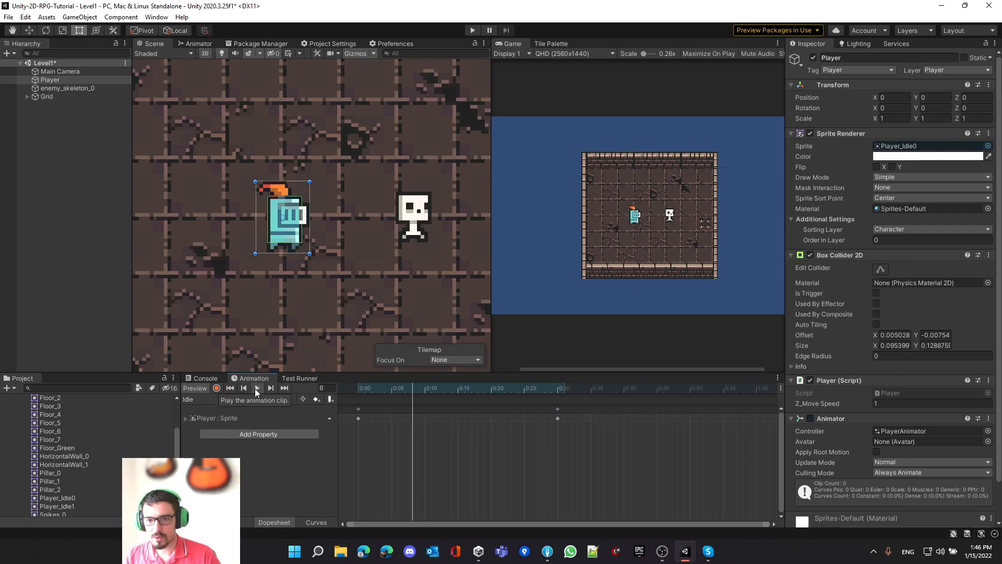
pyautogui.click(370, 390)
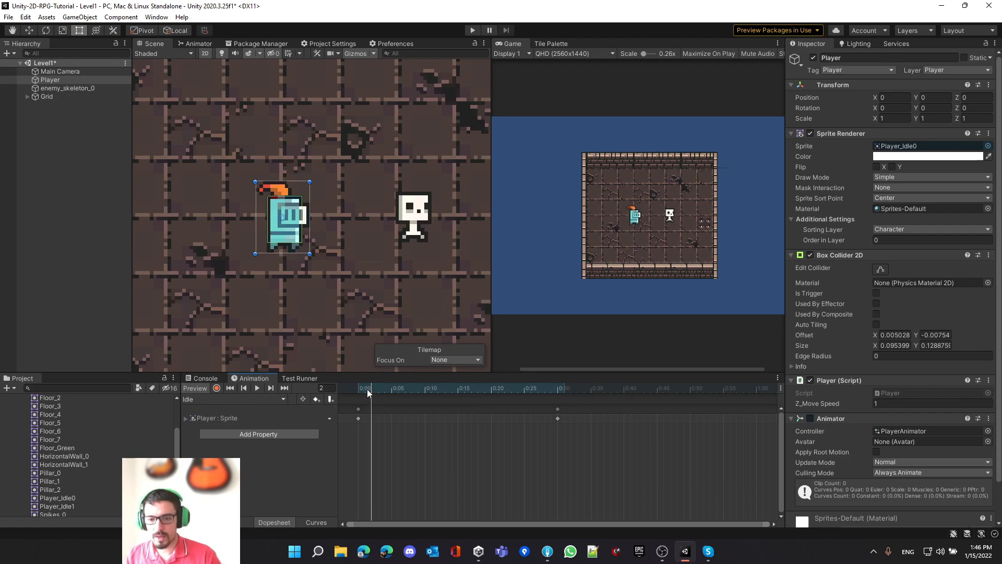
# Expand the Player Sprite track and examine its sprite keyframes at 0:00 and 0:30.
pyautogui.click(358, 410)
pyautogui.click(557, 410)
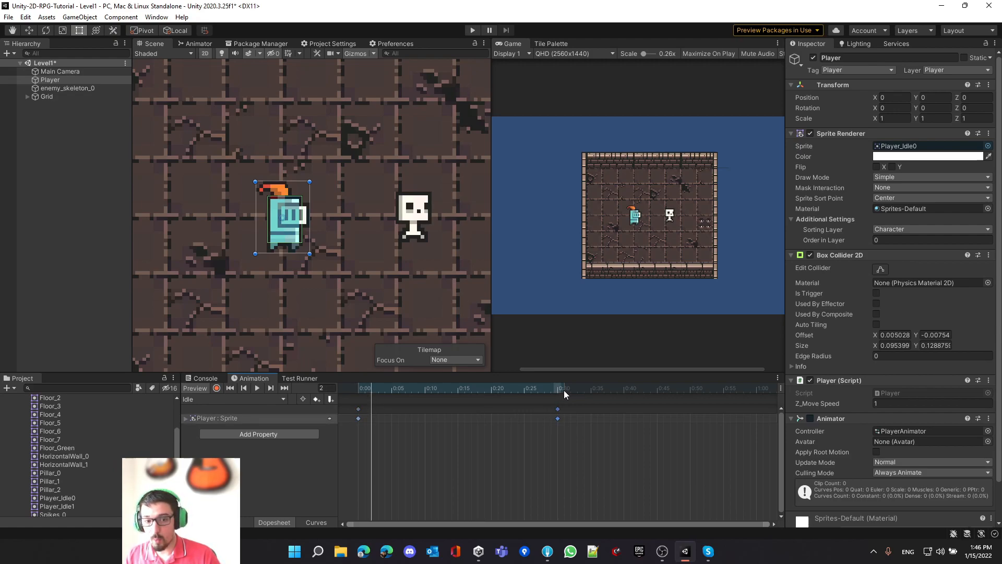
pyautogui.click(185, 418)
pyautogui.click(359, 390)
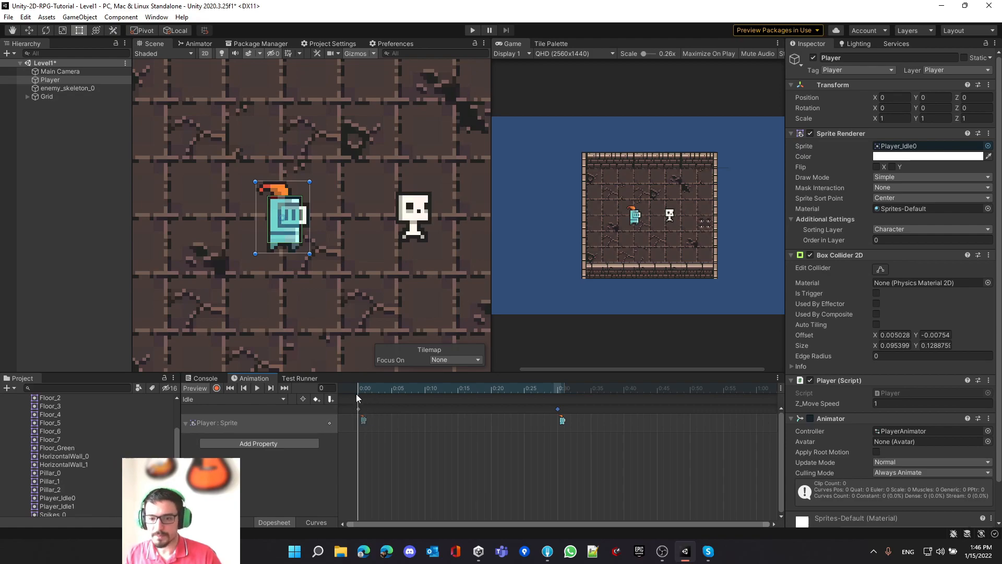
pyautogui.click(552, 412)
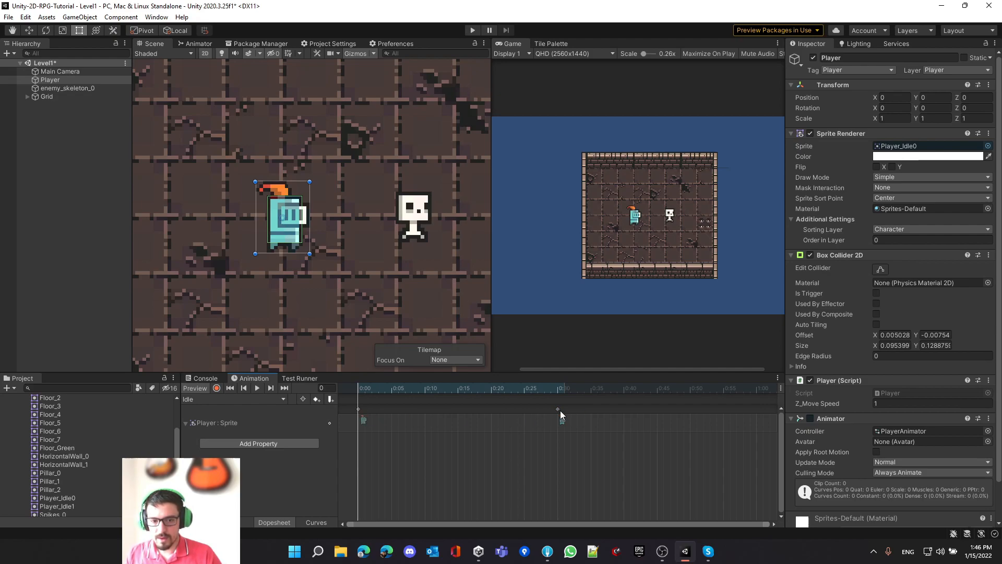
pyautogui.click(557, 411)
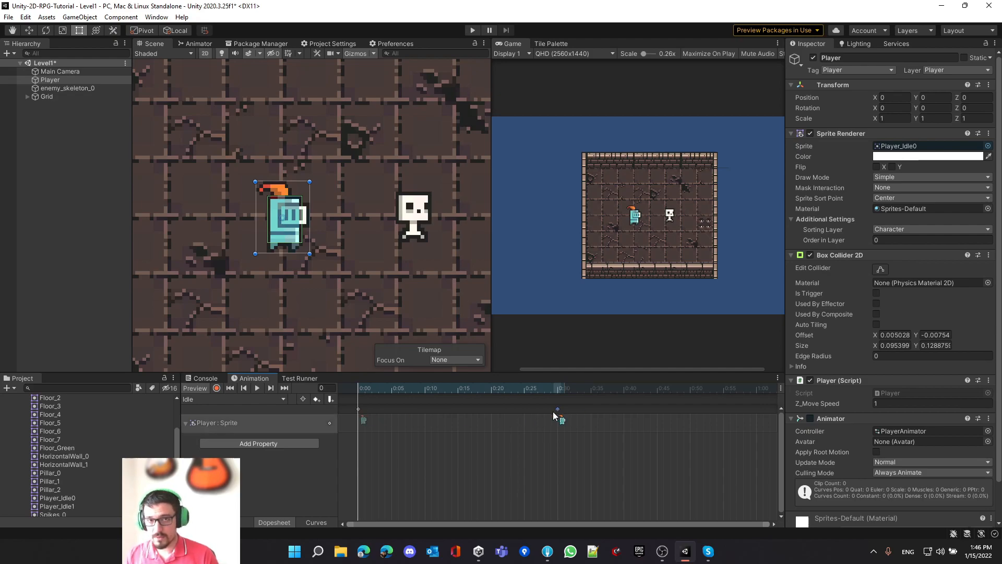
pyautogui.click(546, 423)
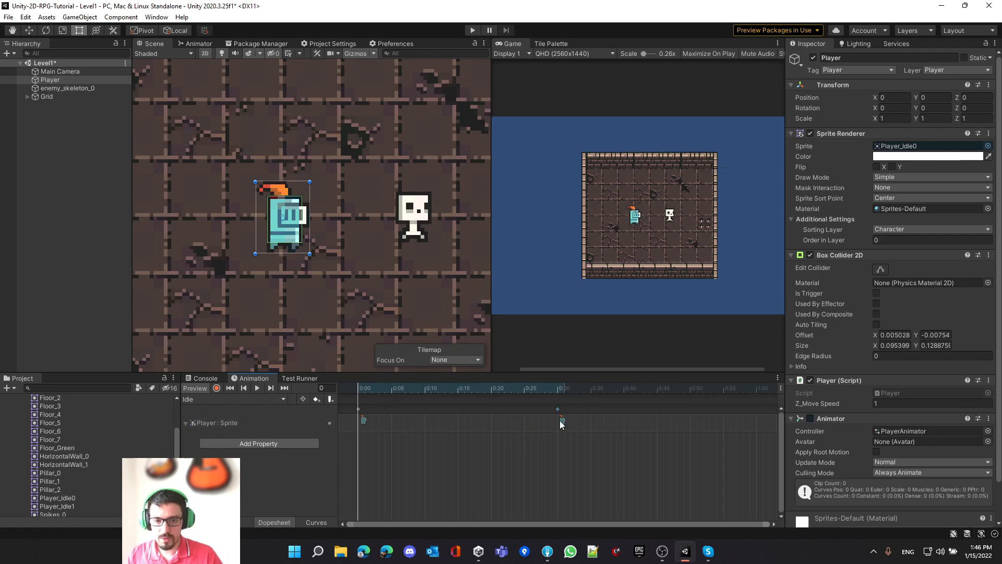
# Add a third sprite keyframe at 1:00 in the Idle clip, repeating the Player_Idle1 keyframe from 0:30.
pyautogui.click(557, 409)
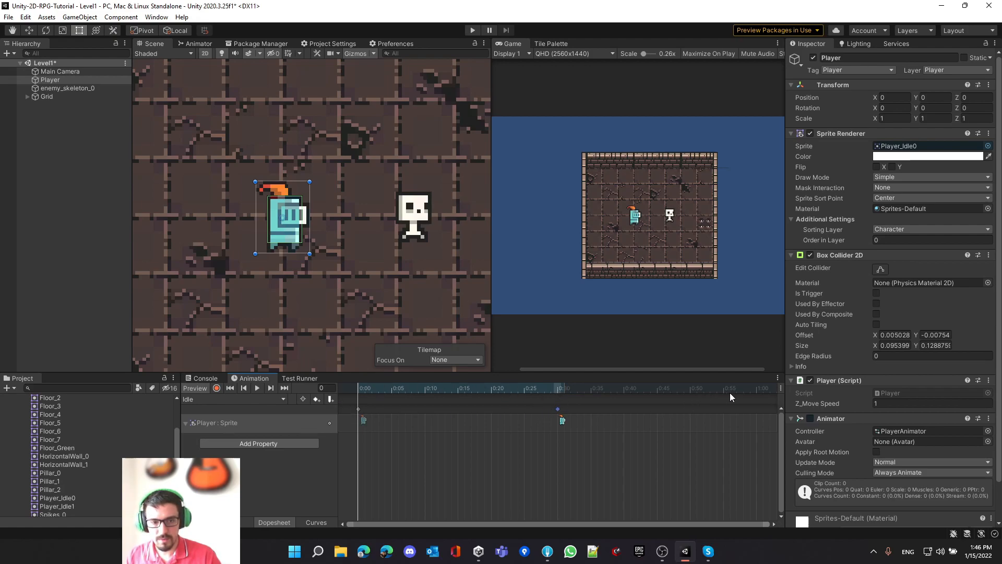
pyautogui.click(756, 390)
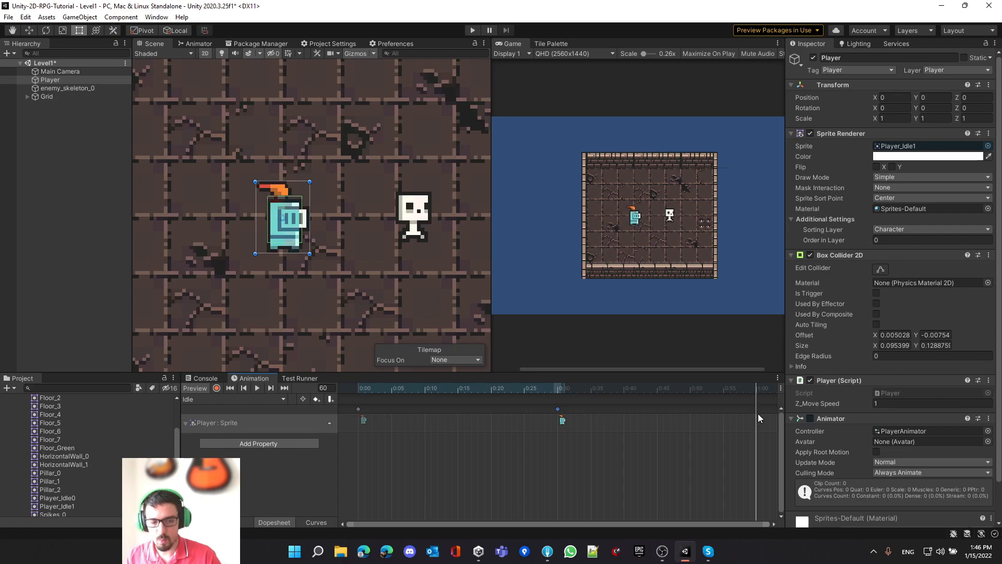
pyautogui.doubleClick(759, 419)
# Rewind the one-second Idle clip and play it on the Player, then stop playback.
pyautogui.moveTo(753, 389); pyautogui.dragTo(274, 399)
pyautogui.click(258, 388)
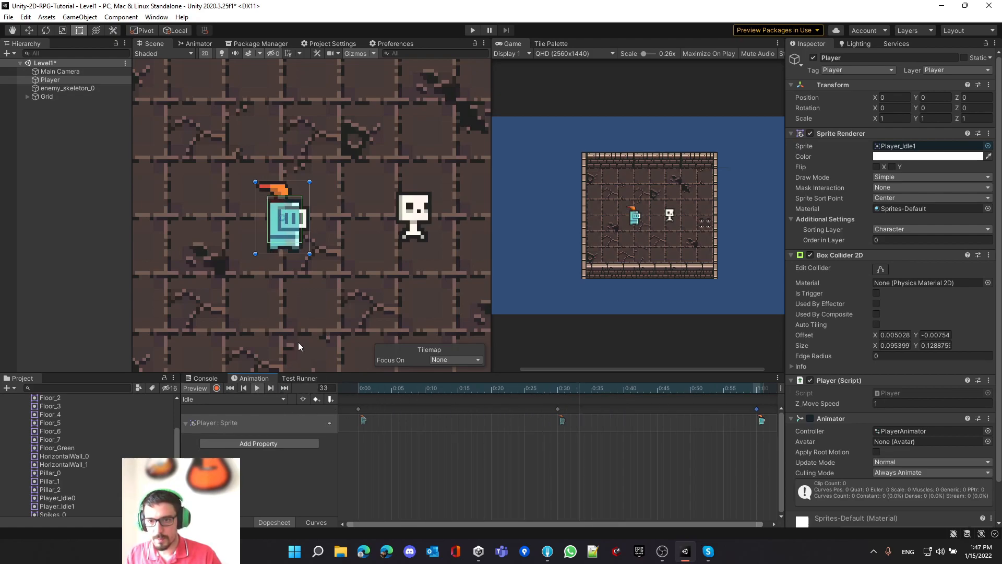
pyautogui.click(257, 389)
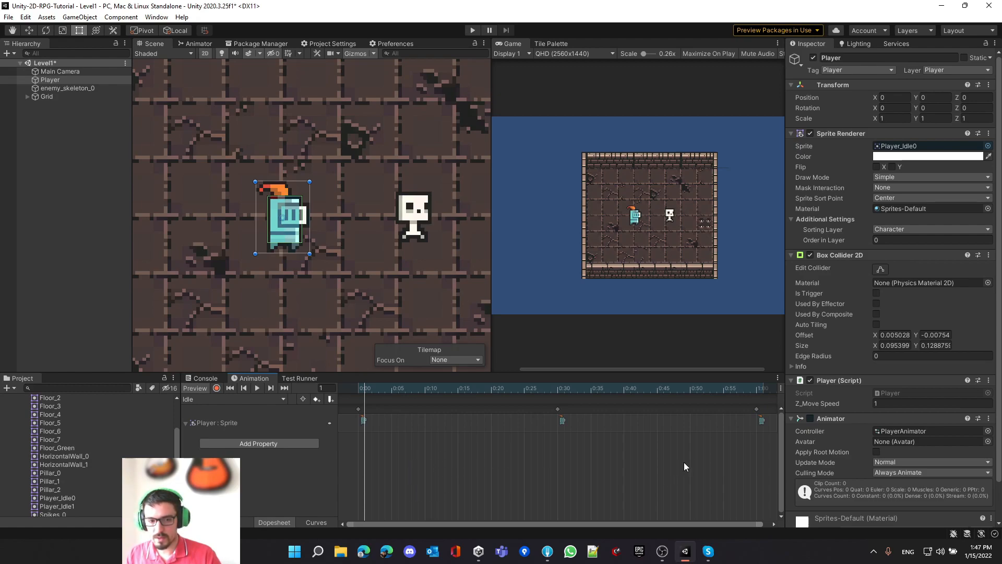
# Examine all the sprite keyframes across the Idle clip's timeline and frame its whole length.
pyautogui.moveTo(750, 465); pyautogui.dragTo(464, 405)
pyautogui.click(505, 469)
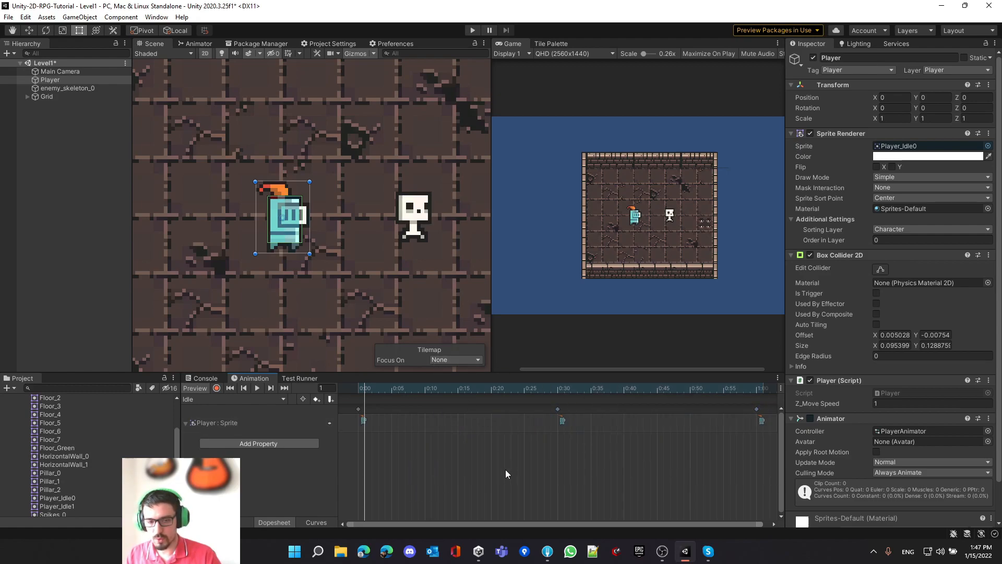
pyautogui.hotkey('ctrl', 'a')
pyautogui.moveTo(763, 423)
pyautogui.mouseDown()
pyautogui.moveTo(619, 424)
pyautogui.moveTo(775, 424)
pyautogui.moveTo(717, 426)
pyautogui.moveTo(762, 425)
pyautogui.mouseUp()
pyautogui.click(740, 448)
pyautogui.scroll(-5, 584, 454)
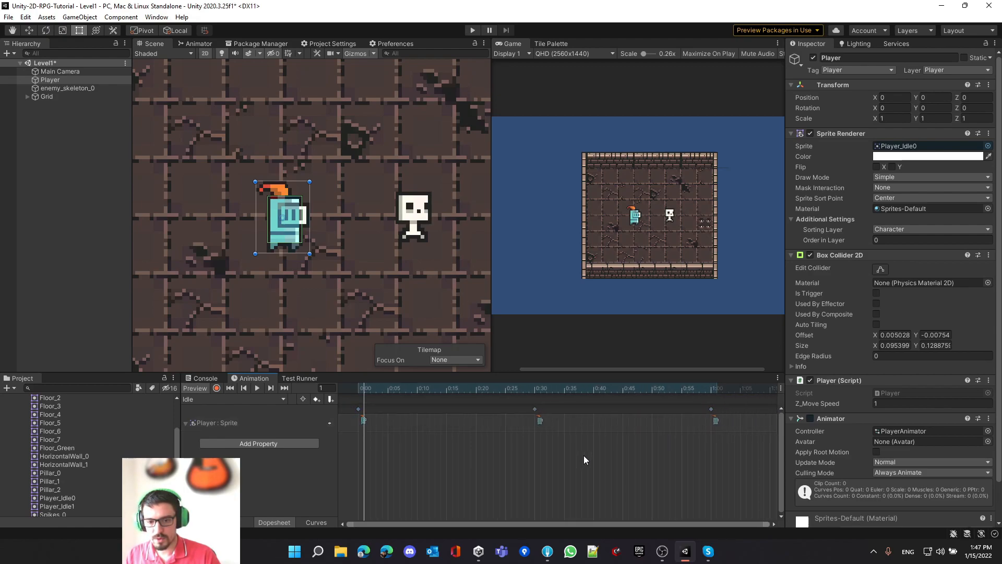
pyautogui.scroll(3, 546, 453)
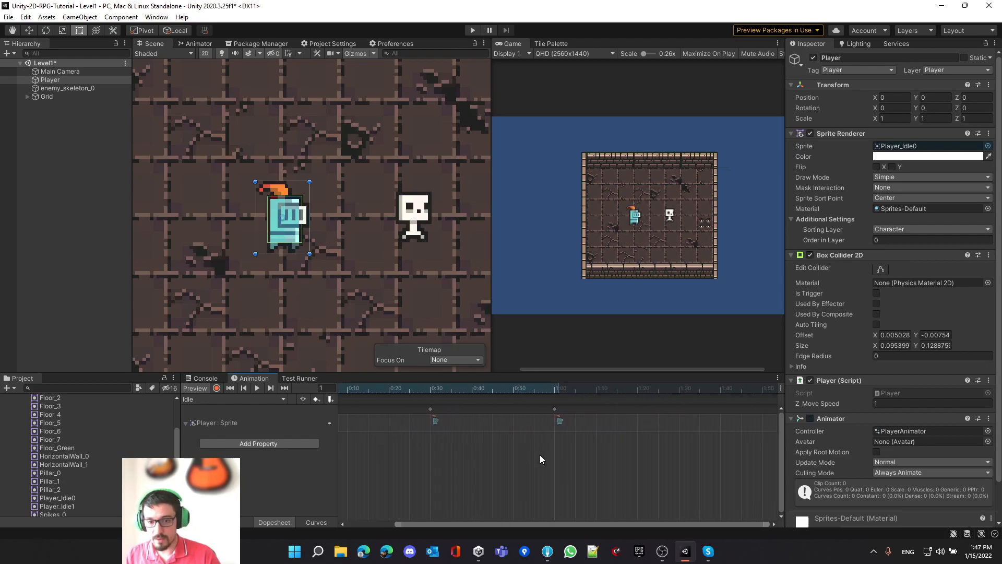
pyautogui.press('a')
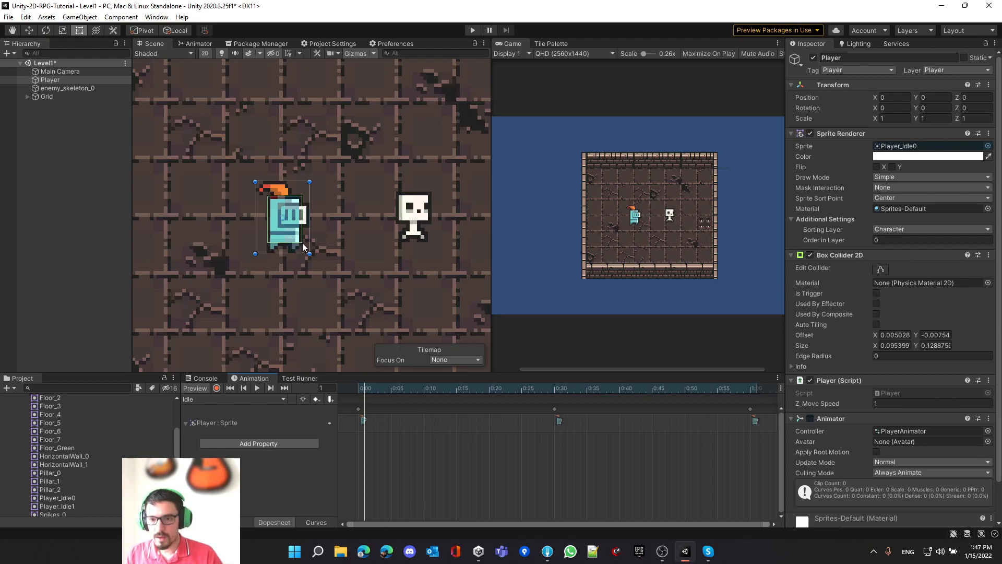
# Run the game, walk the player left and right to test the Idle animation, and stop the game.
pyautogui.click(190, 43)
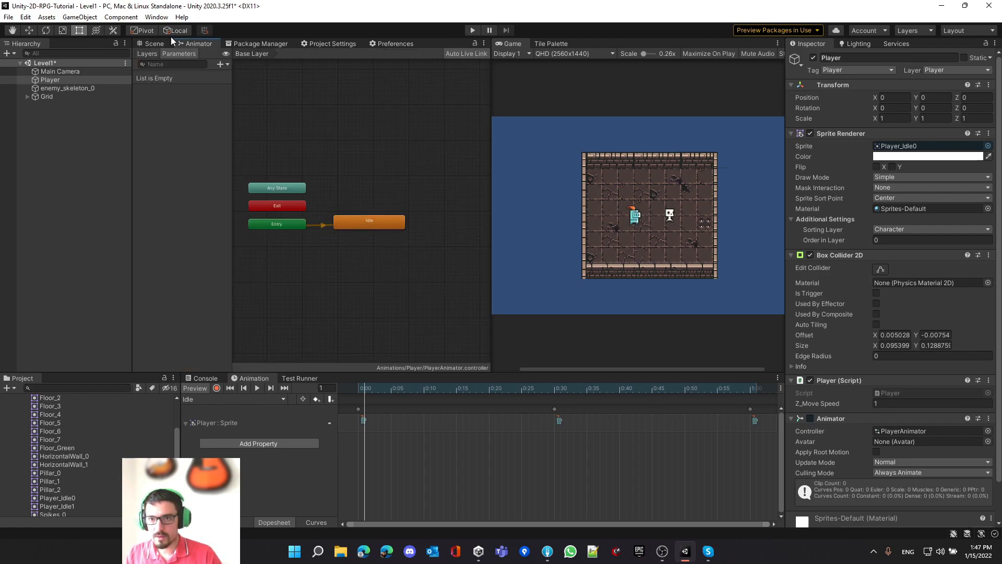
pyautogui.click(148, 42)
pyautogui.click(467, 30)
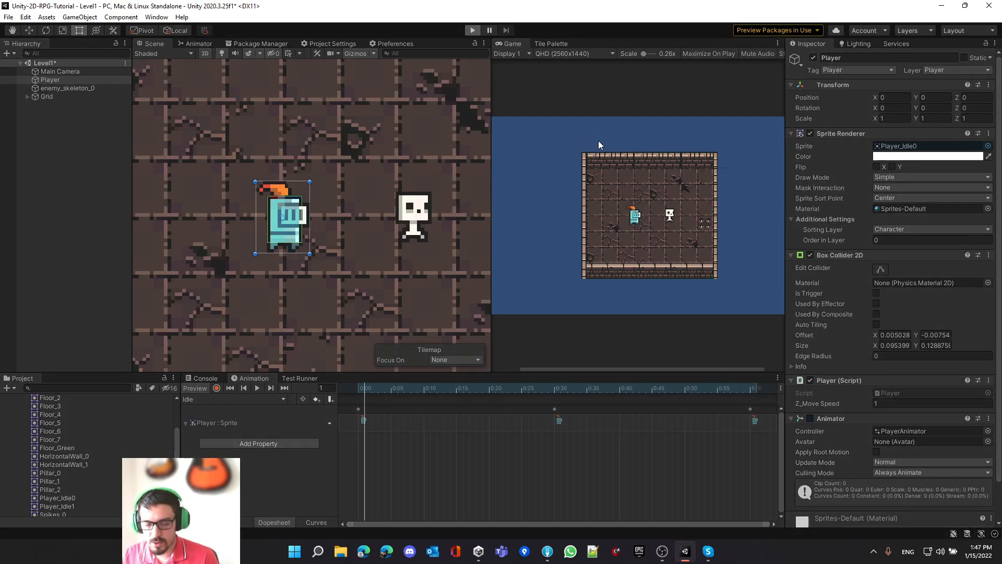
pyautogui.hotkey('ctrl', 'p')
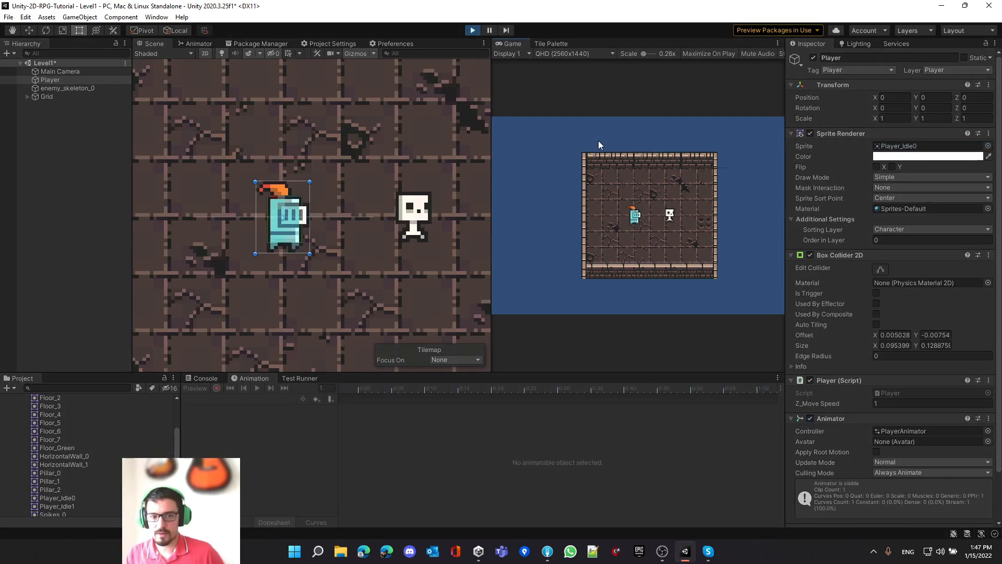
pyautogui.press('a')
pyautogui.press('d')
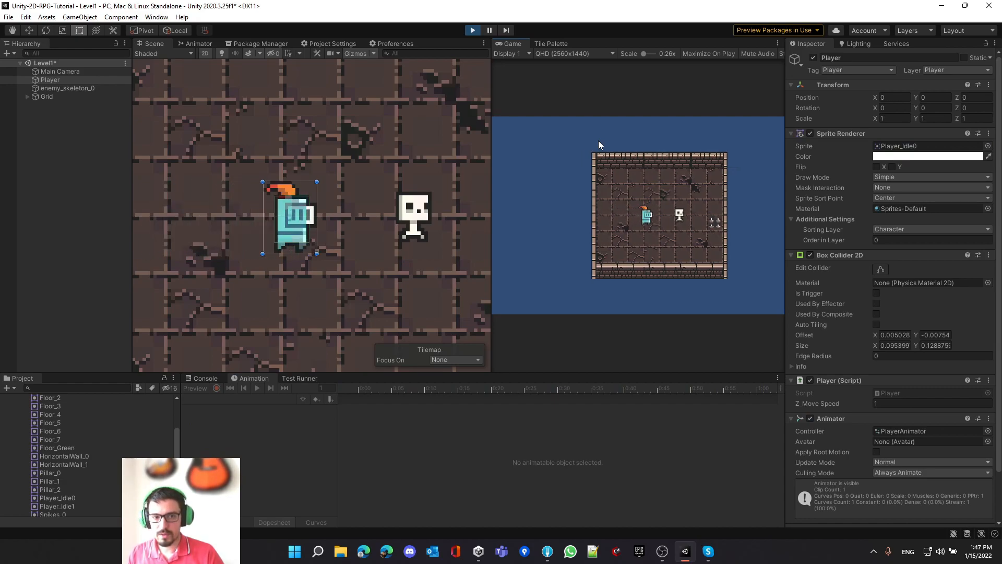
pyautogui.hotkey('ctrl', 'p')
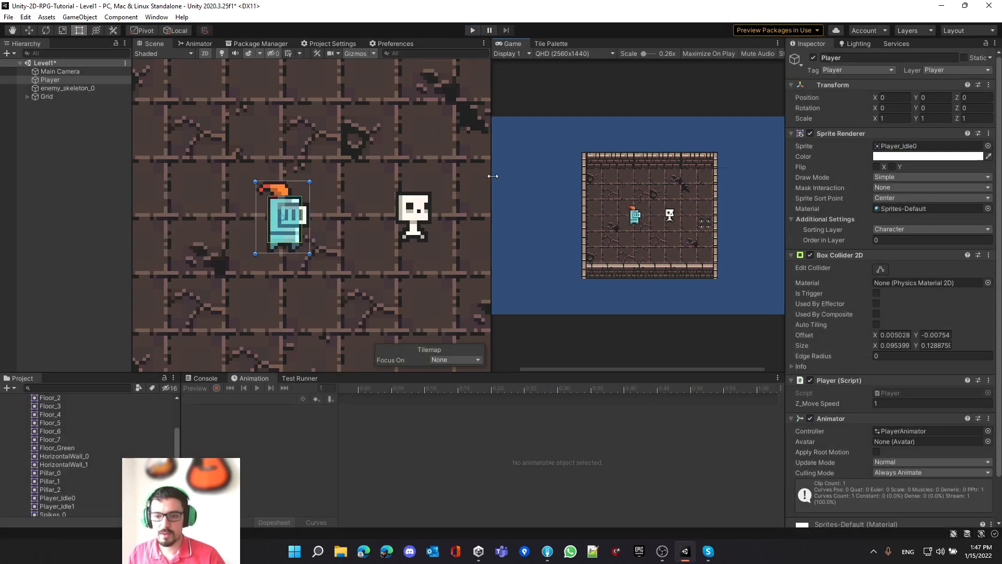
# Create an animation clip named Moving in the Animations/Player folder and bring up the player's Animator graph.
pyautogui.scroll(5, 78, 441)
pyautogui.click(41, 416)
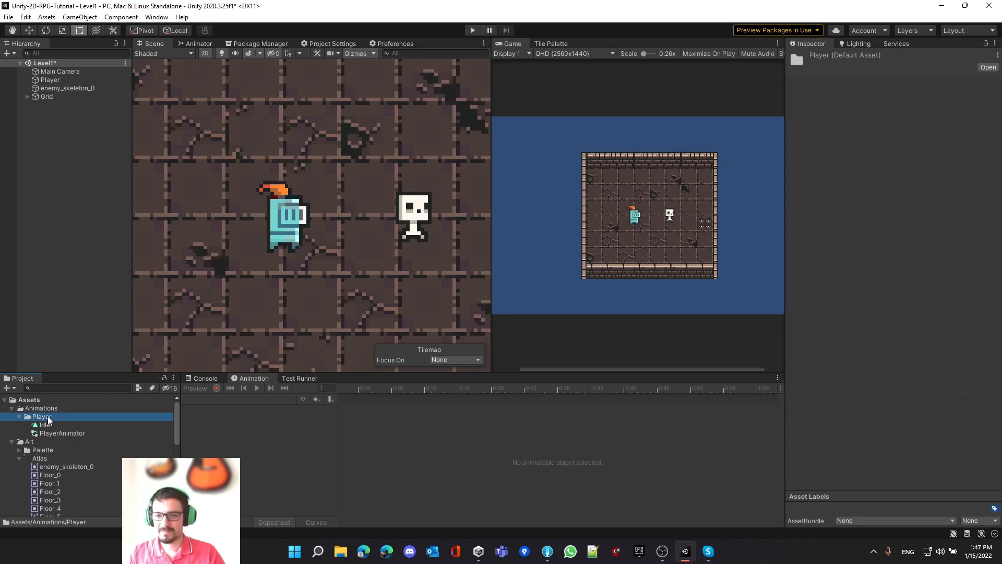
pyautogui.rightClick(48, 419)
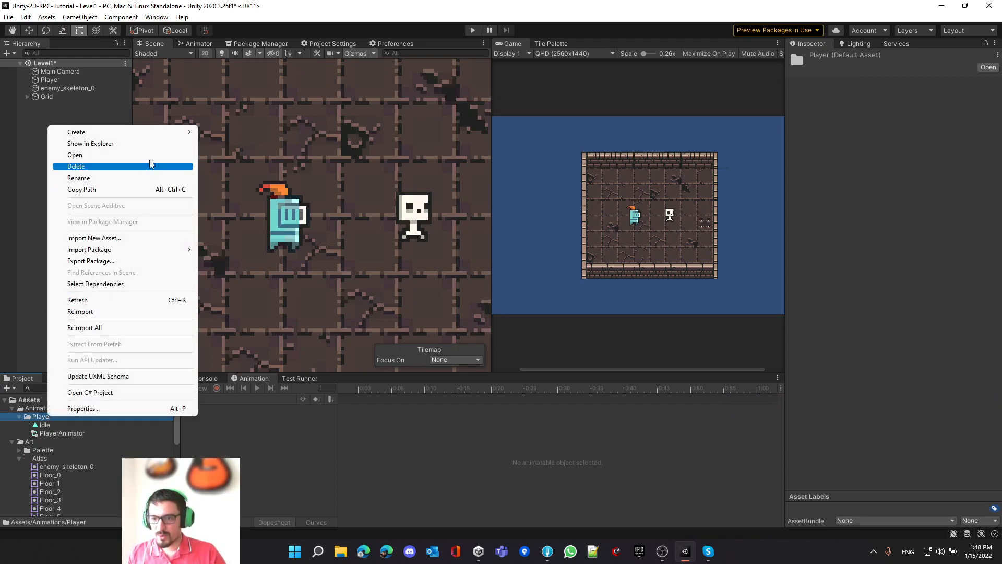
pyautogui.moveTo(184, 135)
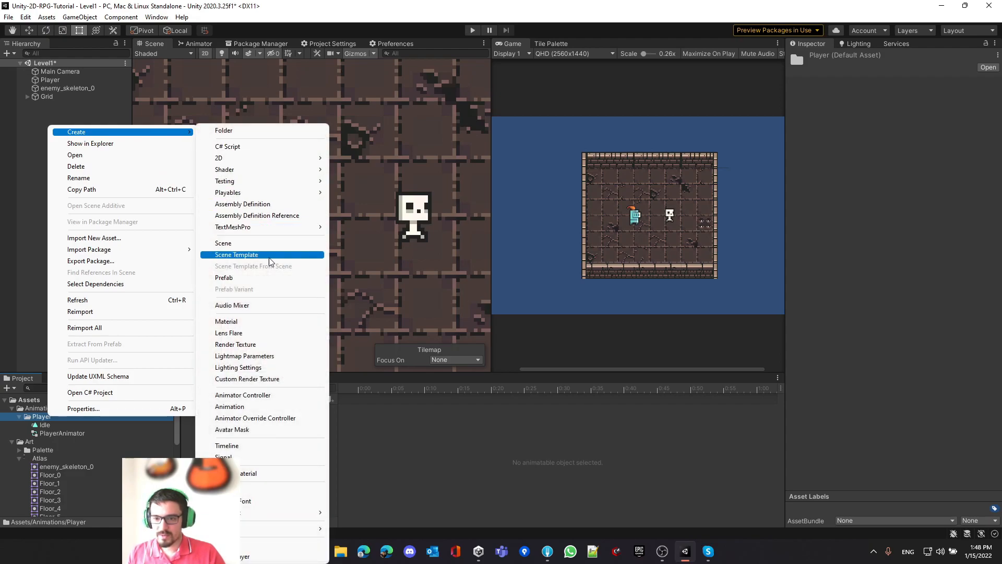
pyautogui.click(249, 406)
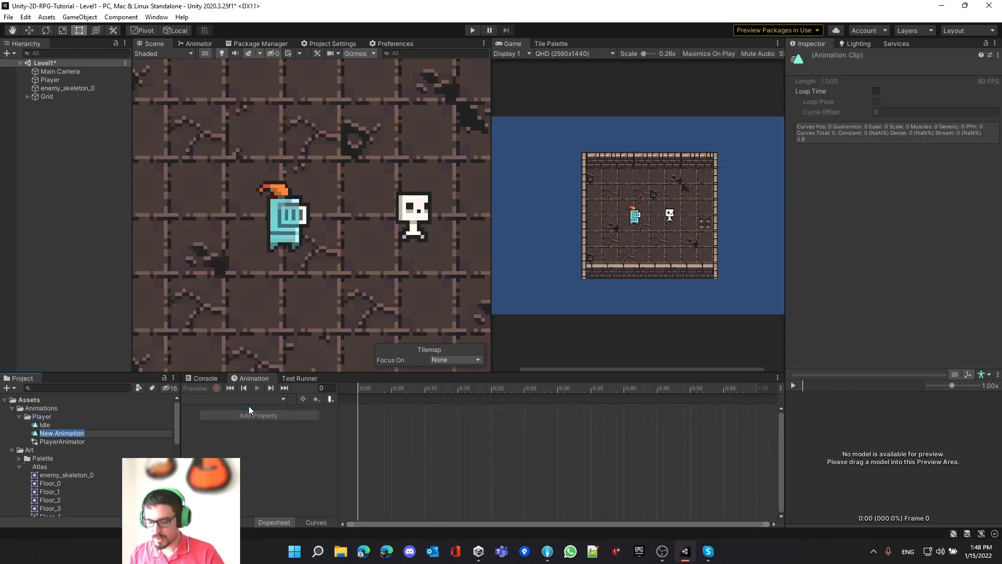
pyautogui.write('Moving')
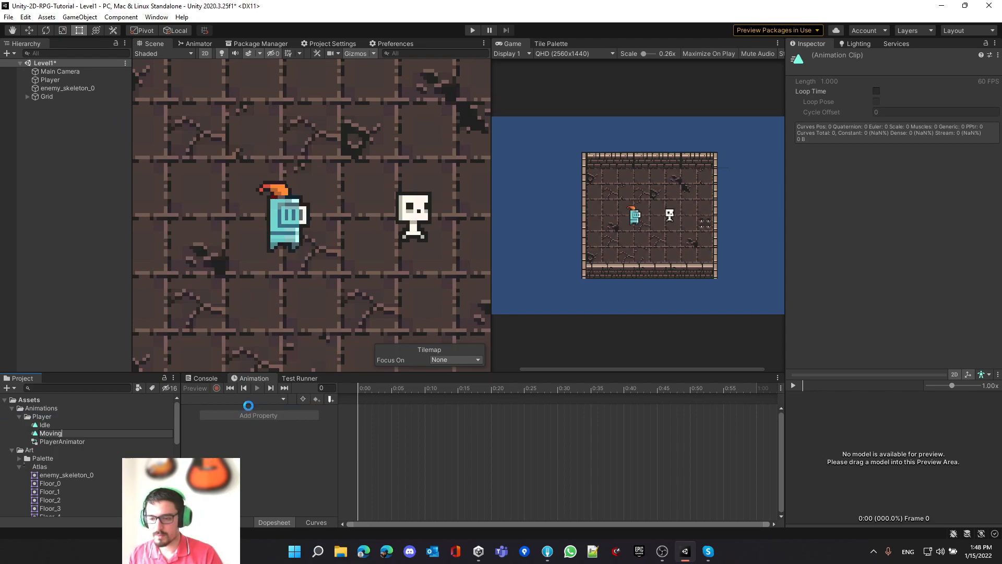
pyautogui.press('Return')
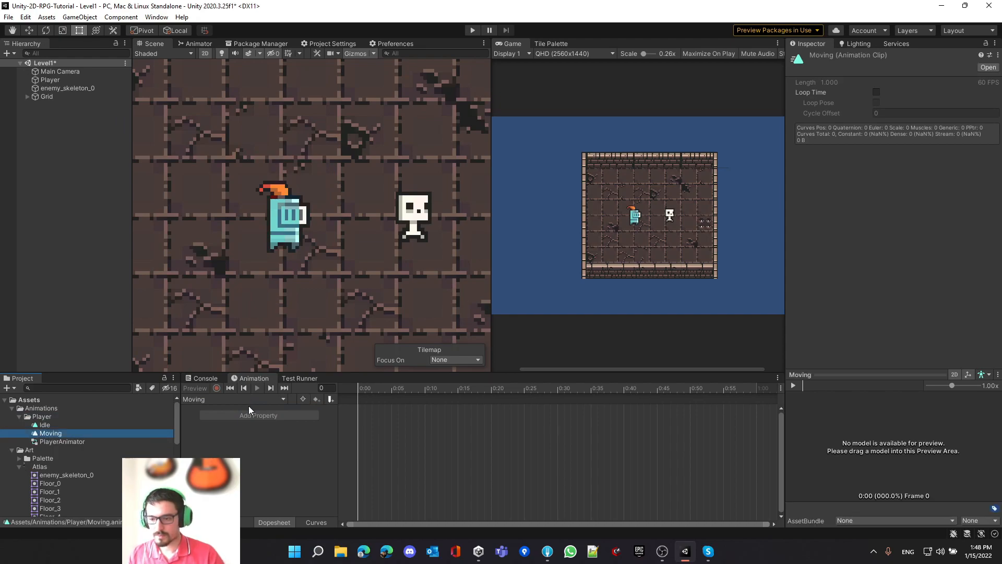
pyautogui.click(218, 43)
pyautogui.moveTo(66, 432); pyautogui.dragTo(209, 336)
pyautogui.moveTo(363, 172); pyautogui.dragTo(367, 201)
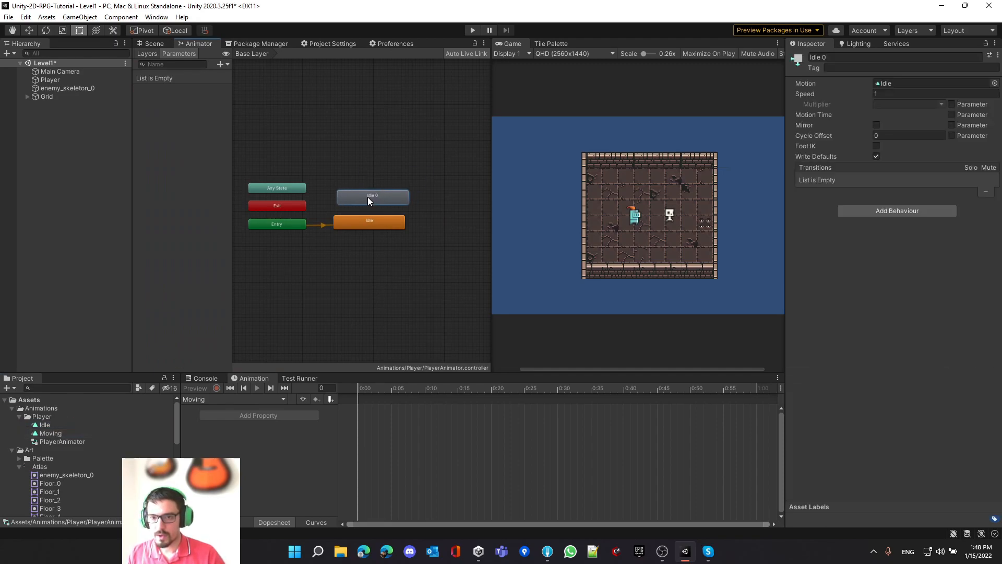
pyautogui.hotkey('ctrl', 'z')
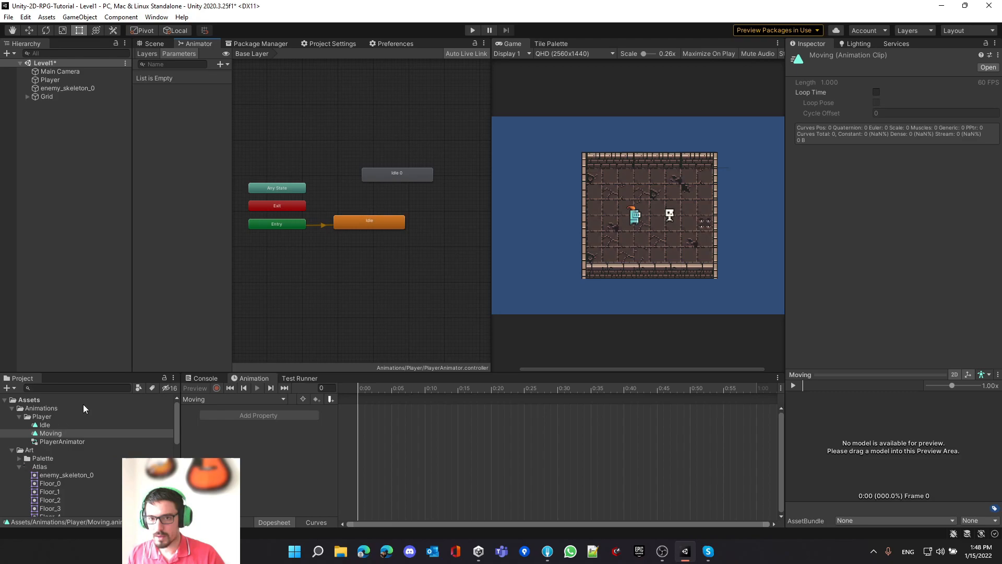
pyautogui.hotkey('ctrl', 'z')
# Add the Moving clip as a state above Idle in the Animator graph and enable Loop Time on the clip.
pyautogui.moveTo(56, 436); pyautogui.dragTo(355, 195)
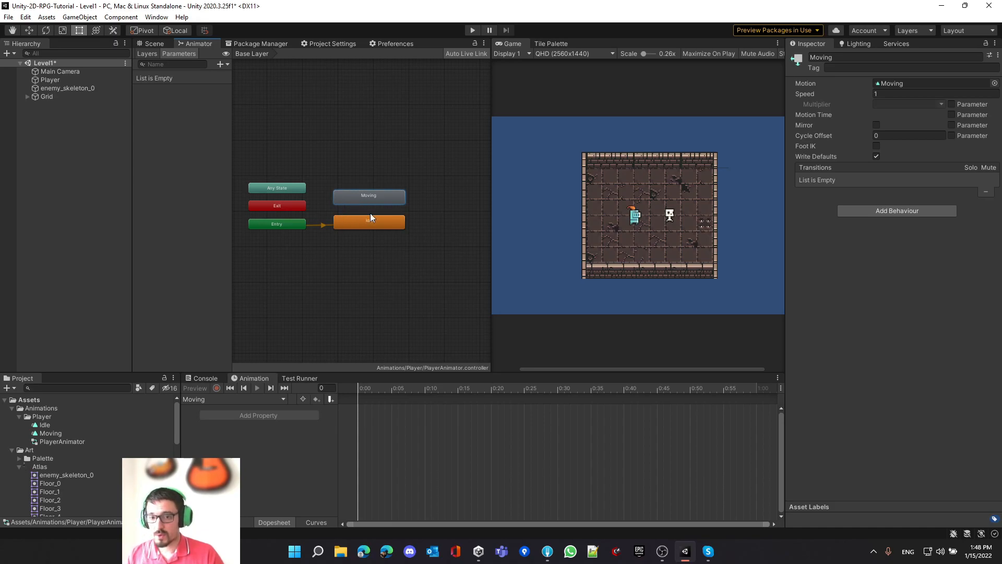
pyautogui.click(67, 434)
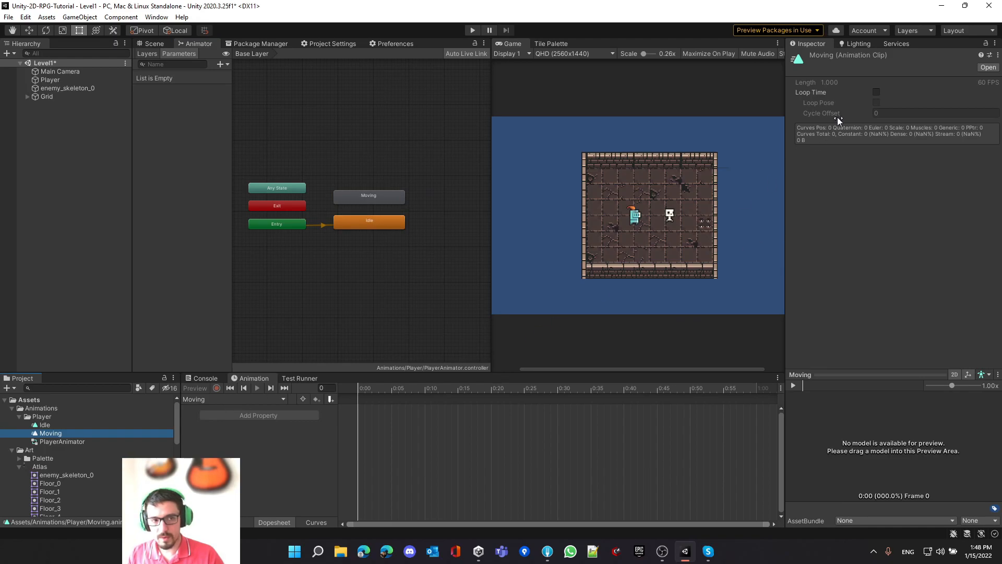
pyautogui.click(876, 92)
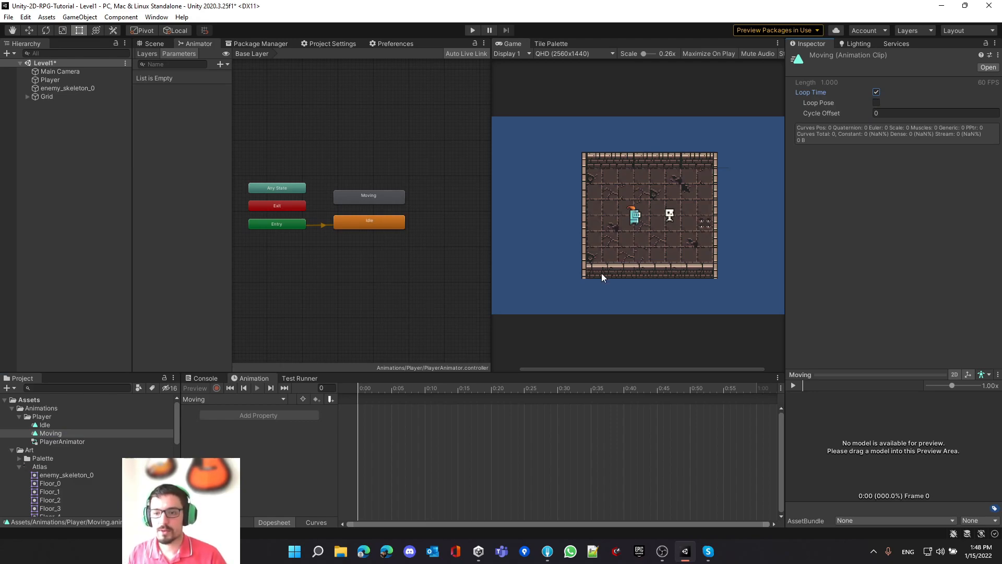
pyautogui.click(379, 199)
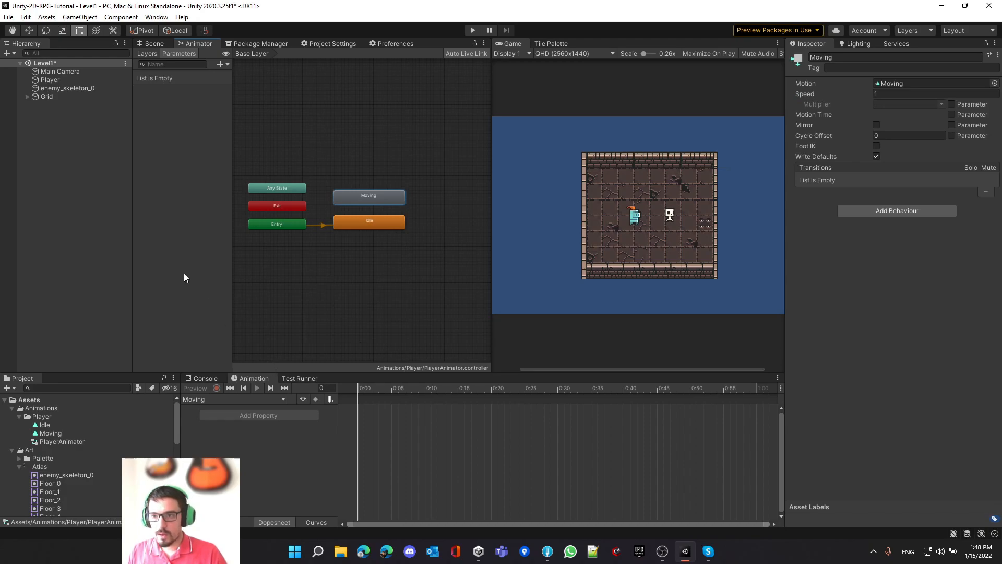
# Select the Player object and switch its animation timeline to the Moving clip.
pyautogui.click(69, 80)
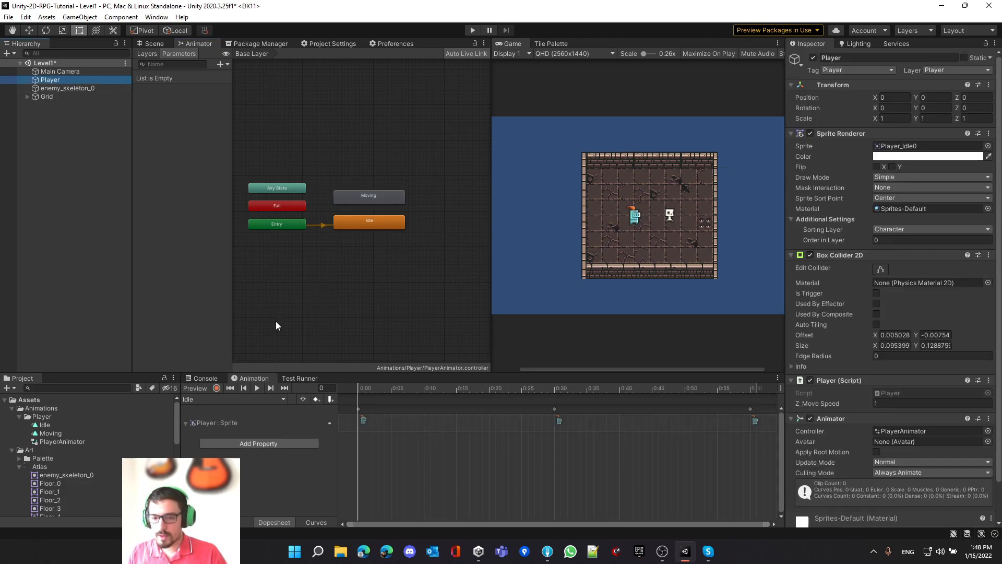
pyautogui.click(243, 399)
pyautogui.click(221, 421)
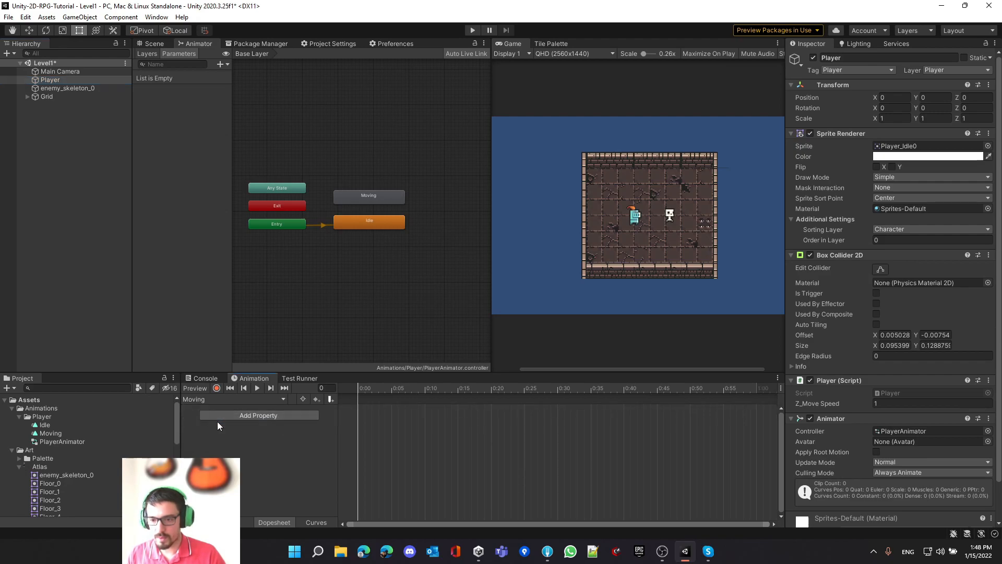
# In the Atlas texture's Sprite Editor, outline the third orange-plumed knight as a 15 by 20 sprite at X 160, Y 384, named Player_Move0.
pyautogui.scroll(-2, 55, 463)
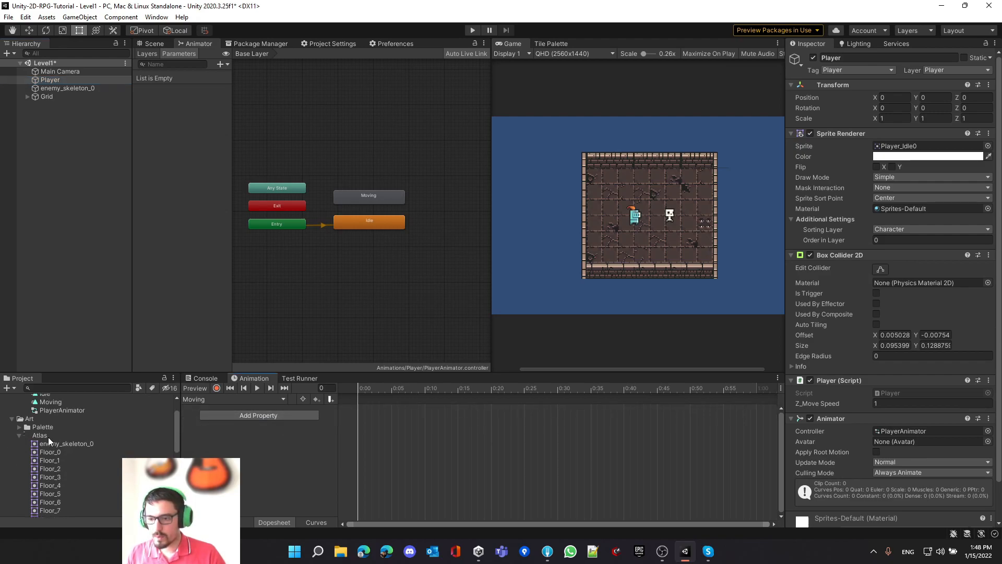
pyautogui.click(48, 436)
pyautogui.click(969, 174)
pyautogui.scroll(10, 381, 221)
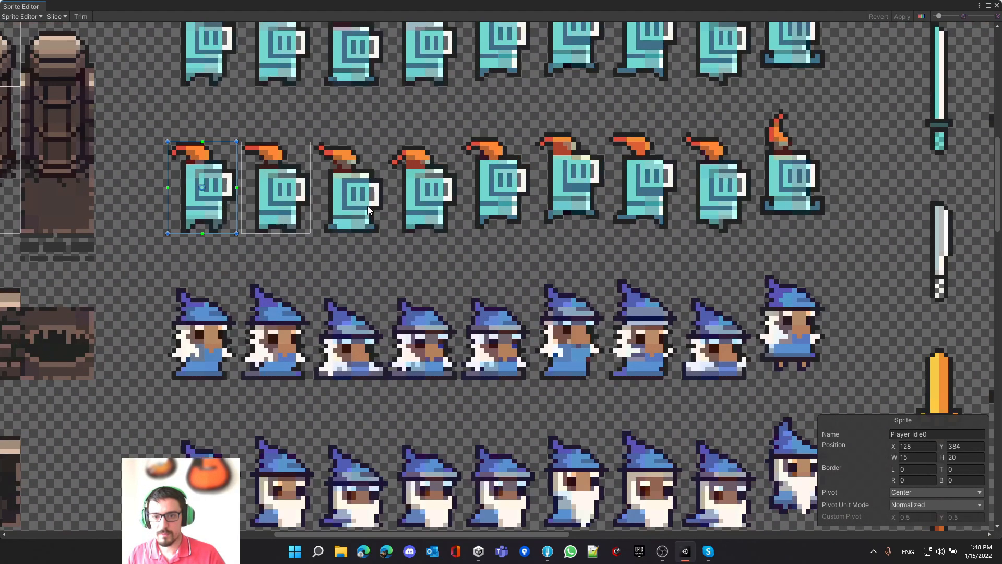
pyautogui.moveTo(368, 206); pyautogui.dragTo(374, 229, button='middle')
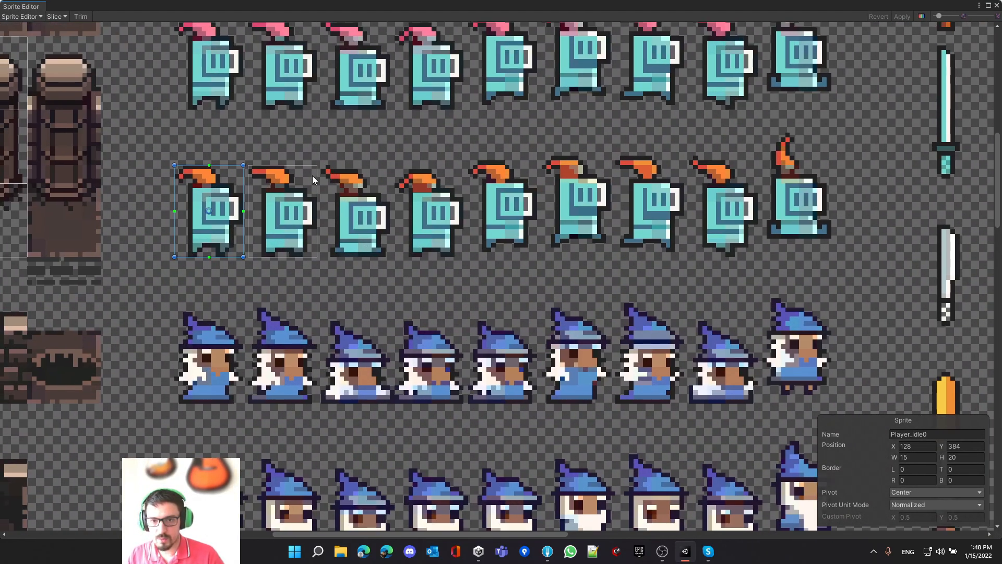
pyautogui.moveTo(321, 165); pyautogui.dragTo(396, 258)
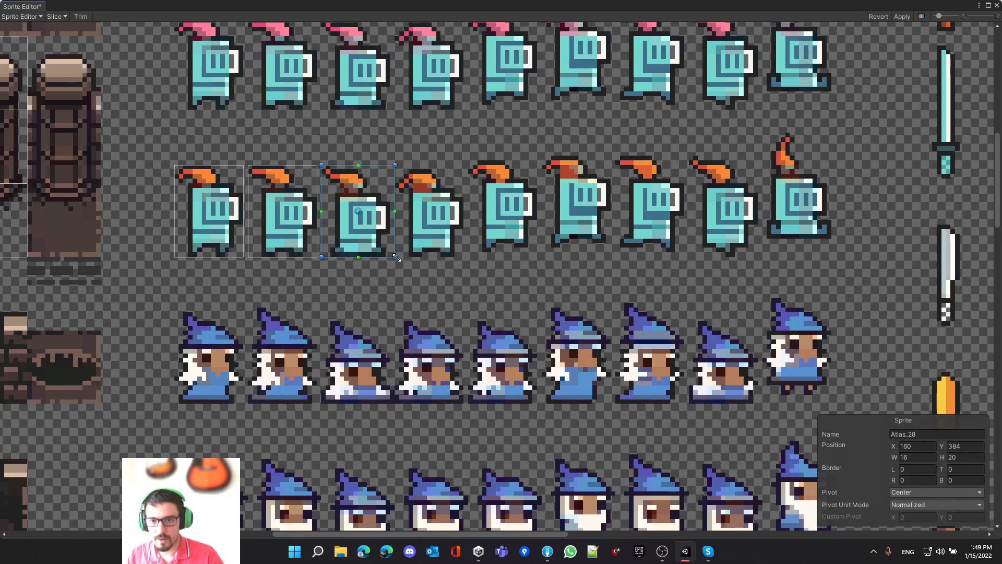
pyautogui.click(916, 457)
pyautogui.write('15')
pyautogui.press('Tab')
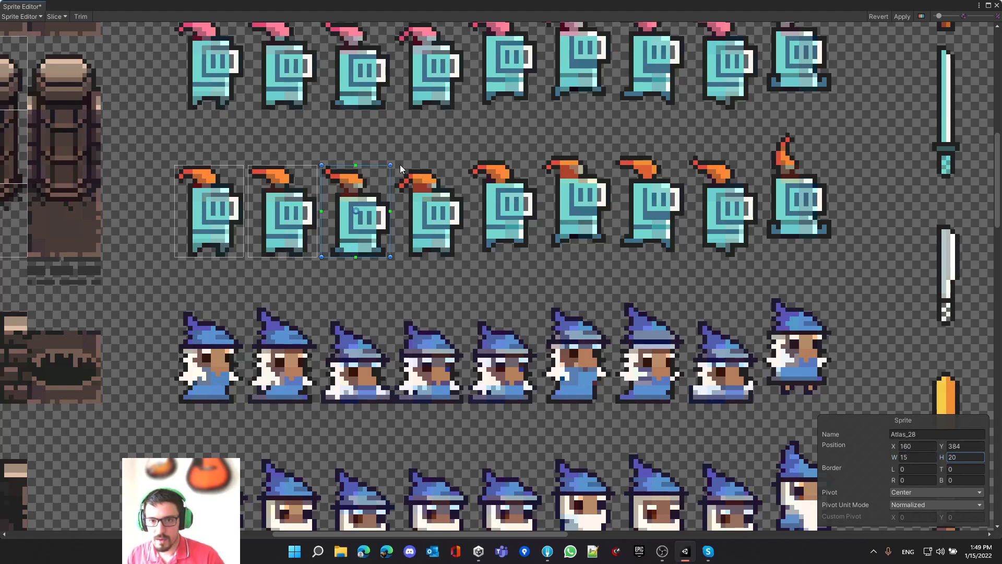
pyautogui.click(933, 429)
pyautogui.write('Player_Move0')
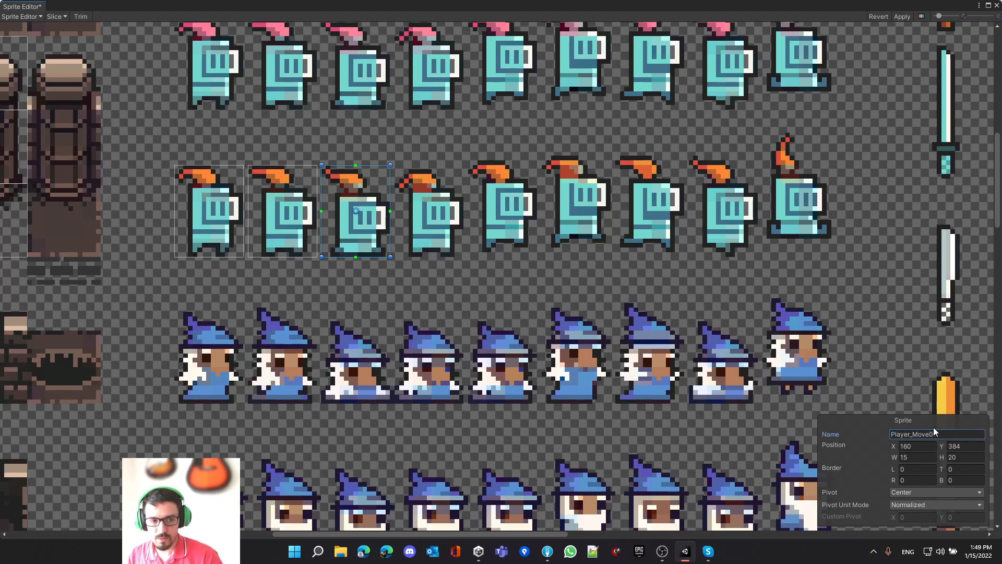
# Outline the fourth orange-plumed knight as a 15 by 20 sprite positioned at X 176, Y 384.
pyautogui.moveTo(458, 166); pyautogui.dragTo(455, 176)
pyautogui.moveTo(403, 236); pyautogui.dragTo(400, 253)
pyautogui.click(919, 460)
pyautogui.write('15')
pyautogui.press('Return')
pyautogui.write('15')
pyautogui.press('Tab')
pyautogui.write('20')
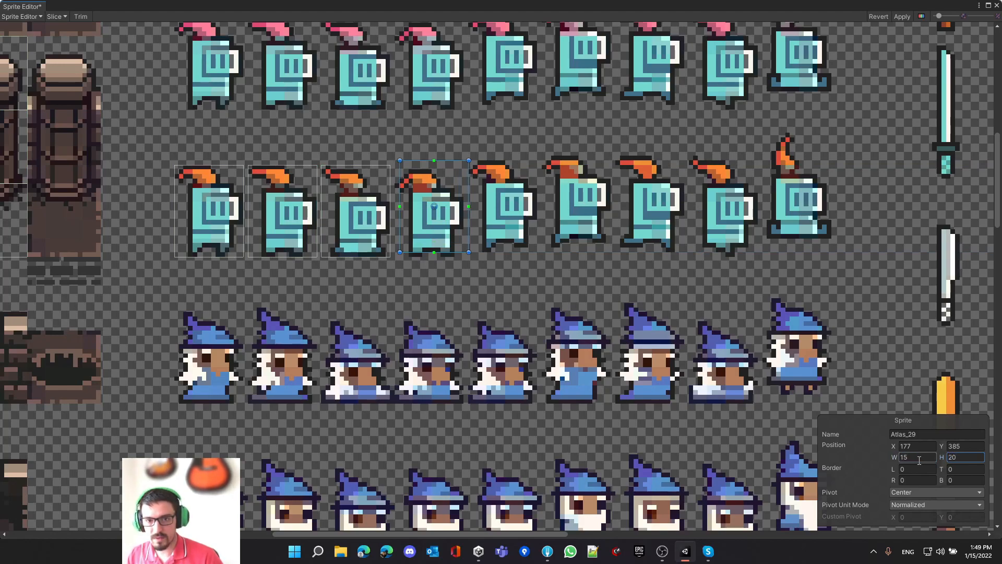
pyautogui.moveTo(446, 233); pyautogui.dragTo(441, 237)
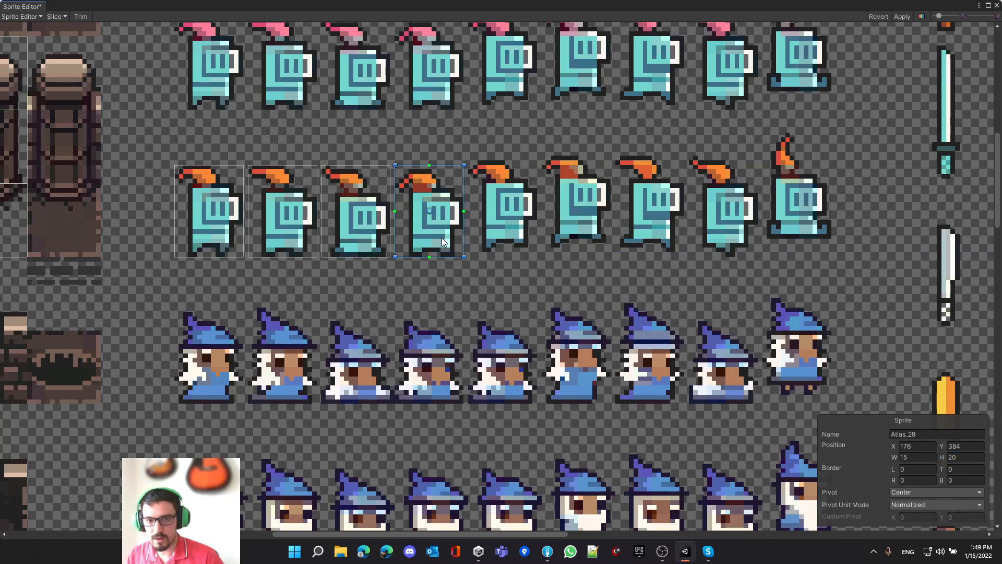
# Name the fourth knight's sprite Player_Move1, apply the atlas changes and close the Sprite Editor.
pyautogui.click(913, 434)
pyautogui.write('Player_')
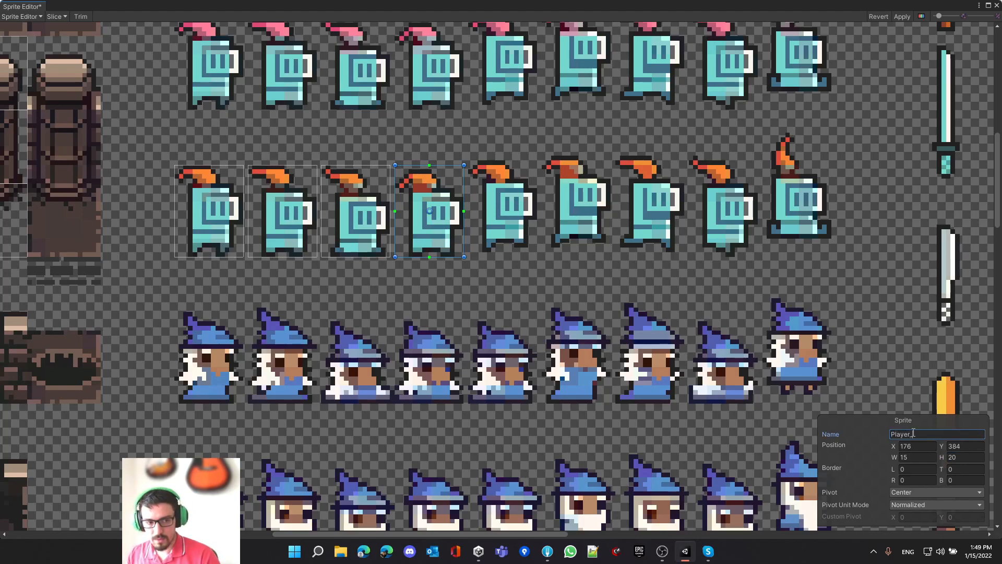
pyautogui.write('Move1')
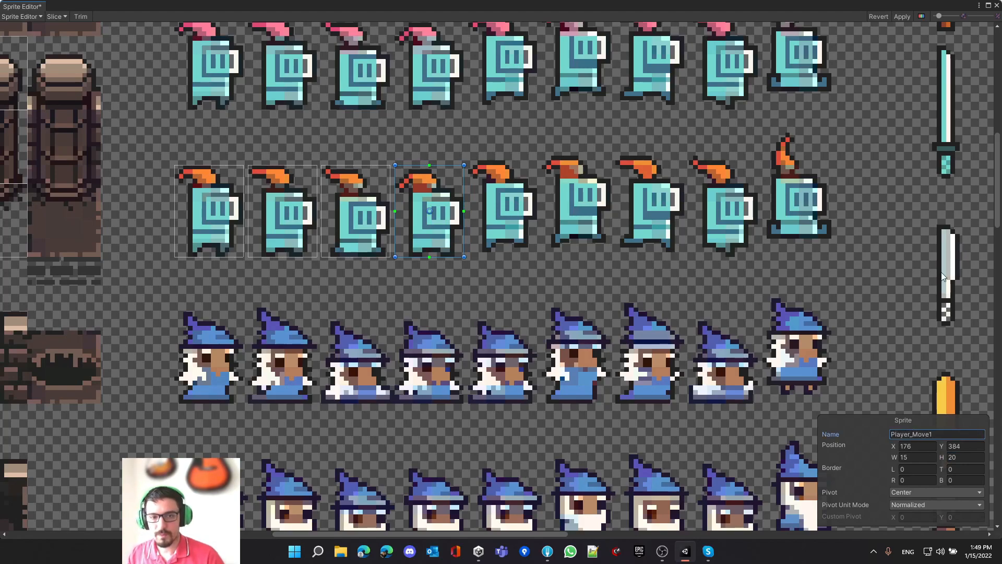
pyautogui.click(903, 18)
pyautogui.click(996, 6)
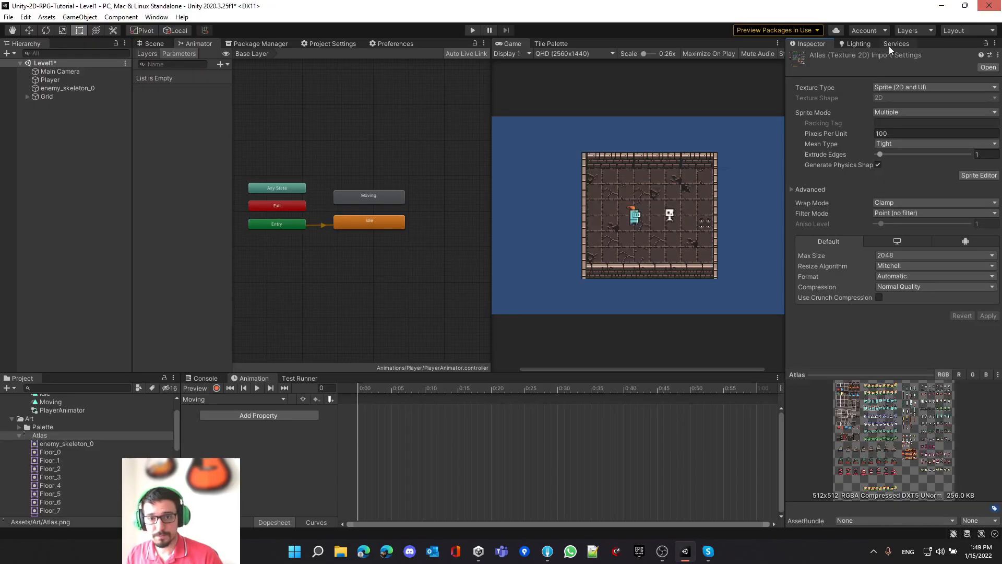
# Add sprite keyframes to the Player's Moving clip, using Player_Move0 at 0:00 and Player_Move1 at 0:30.
pyautogui.click(60, 80)
pyautogui.click(227, 399)
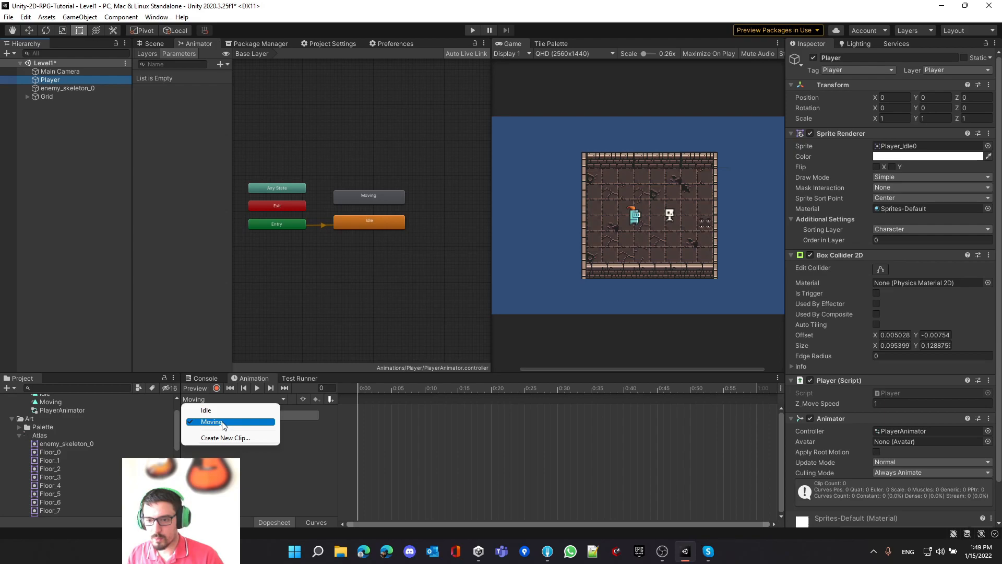
pyautogui.click(223, 422)
pyautogui.scroll(-4, 54, 481)
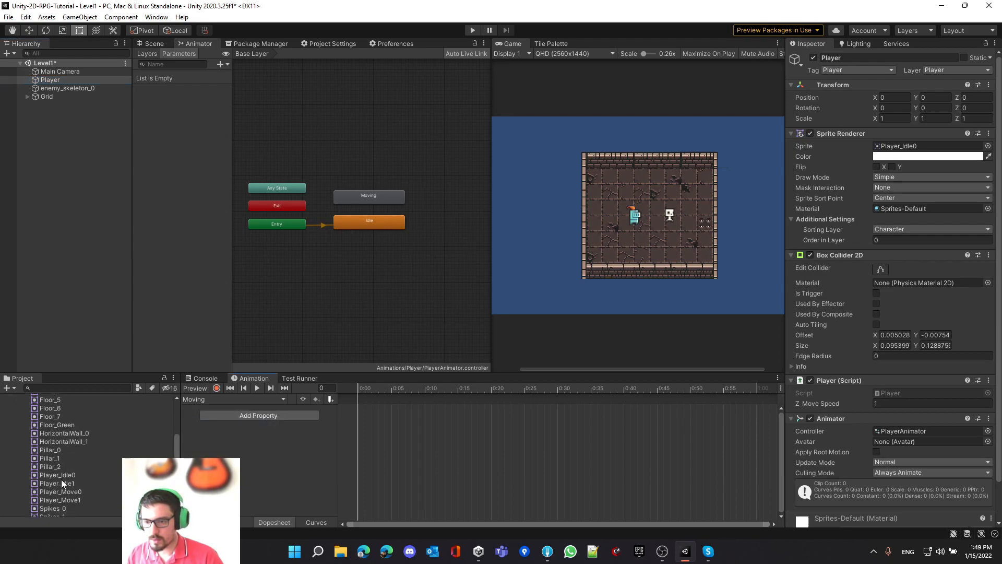
pyautogui.click(74, 491)
pyautogui.moveTo(74, 490); pyautogui.dragTo(358, 412)
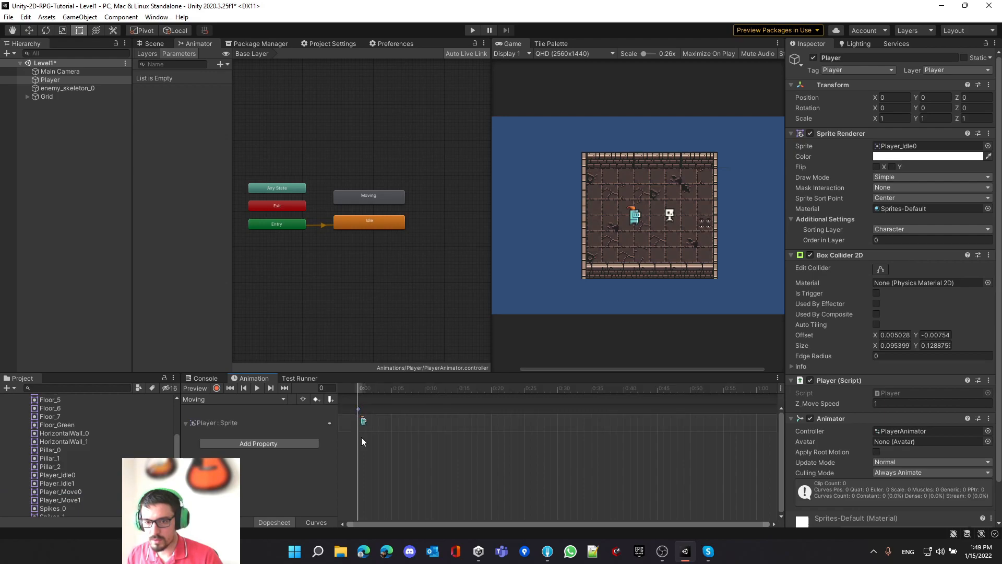
pyautogui.click(73, 500)
pyautogui.moveTo(73, 501); pyautogui.dragTo(559, 410)
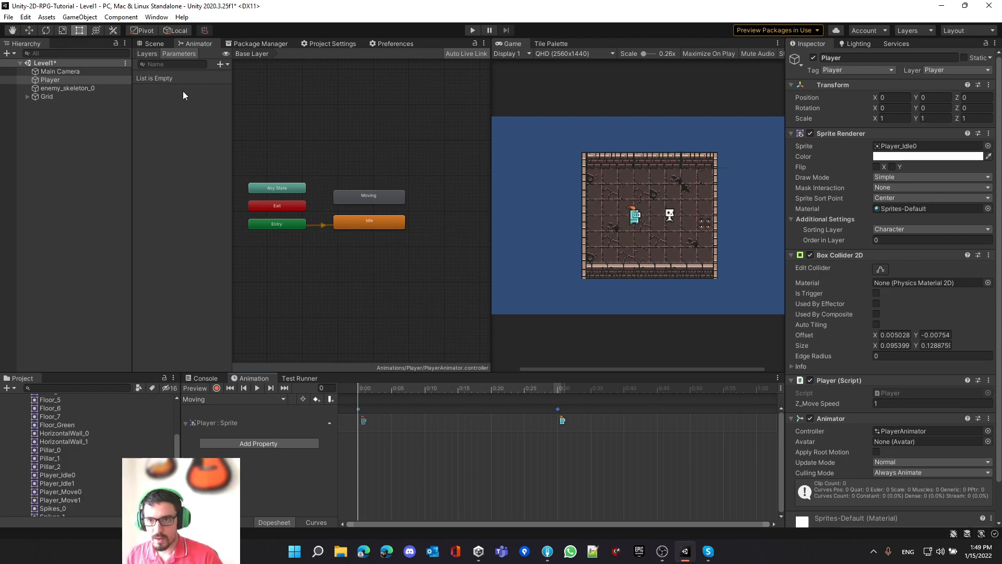
# Scrub through and play the two-keyframe Moving clip on the Player in the Scene view.
pyautogui.click(155, 44)
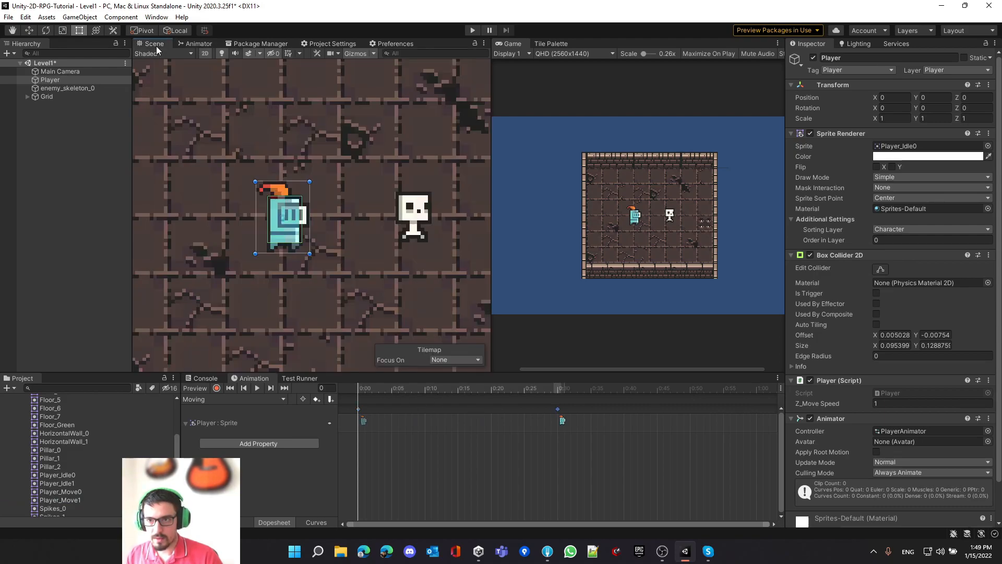
pyautogui.click(559, 392)
pyautogui.moveTo(558, 391); pyautogui.dragTo(289, 386)
pyautogui.click(257, 389)
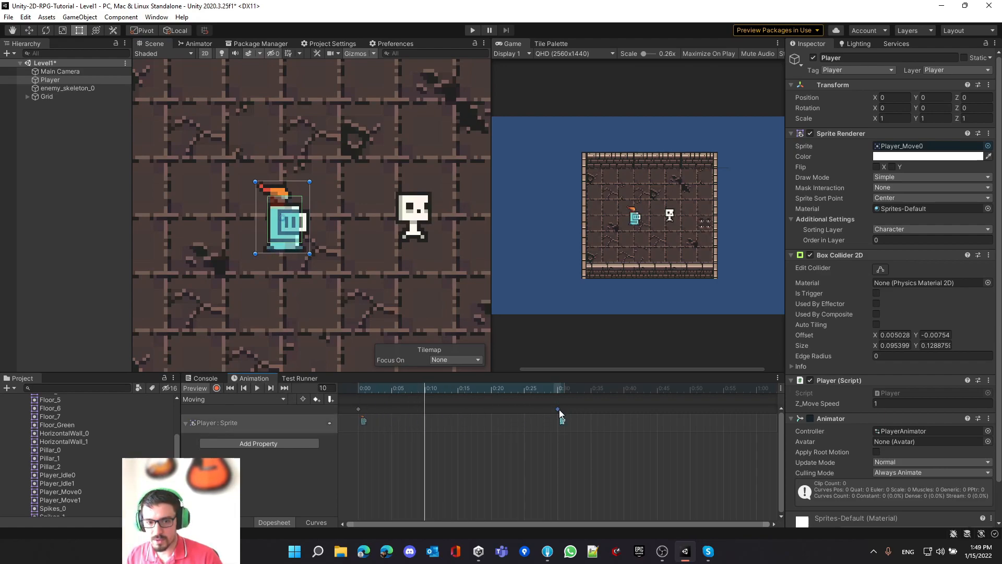
# Add a third sprite keyframe with Player_Move1 at 1:00 in the Moving clip and preview its playback.
pyautogui.moveTo(65, 500); pyautogui.dragTo(755, 407)
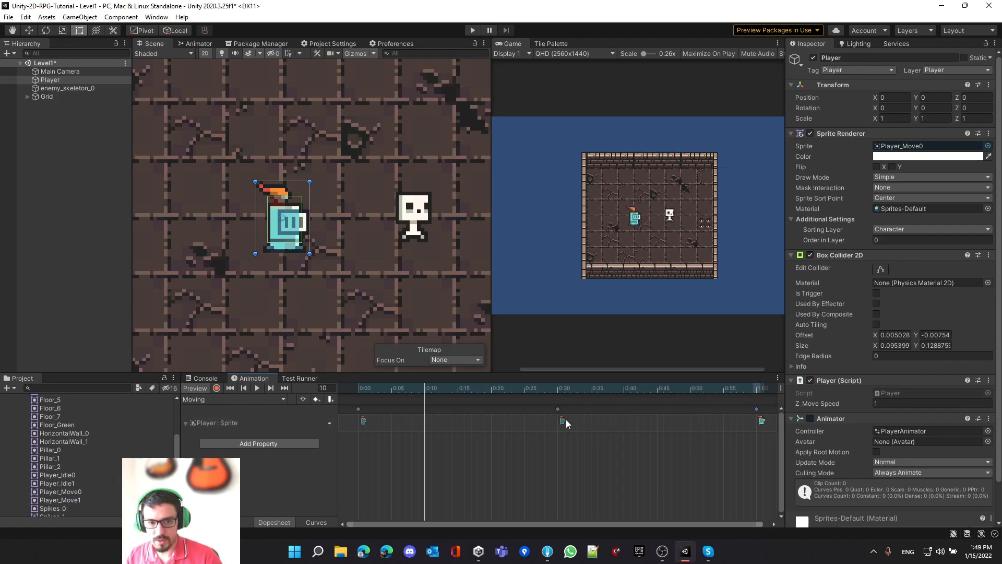
pyautogui.click(253, 391)
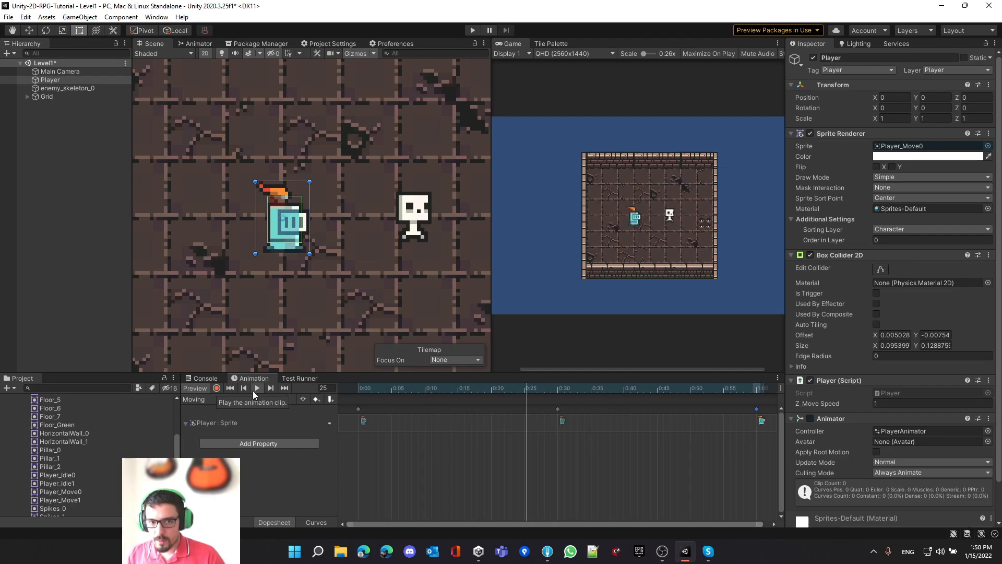
pyautogui.click(253, 390)
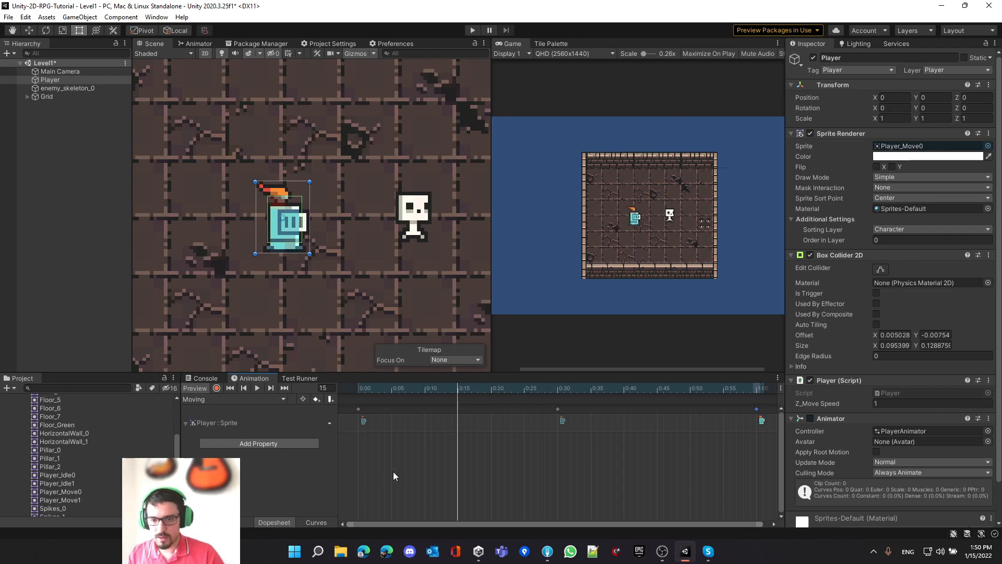
# Compress the Moving clip's three sprite keyframes to end at 0:30, with the middle one at 0:15, and preview the playback.
pyautogui.click(670, 452)
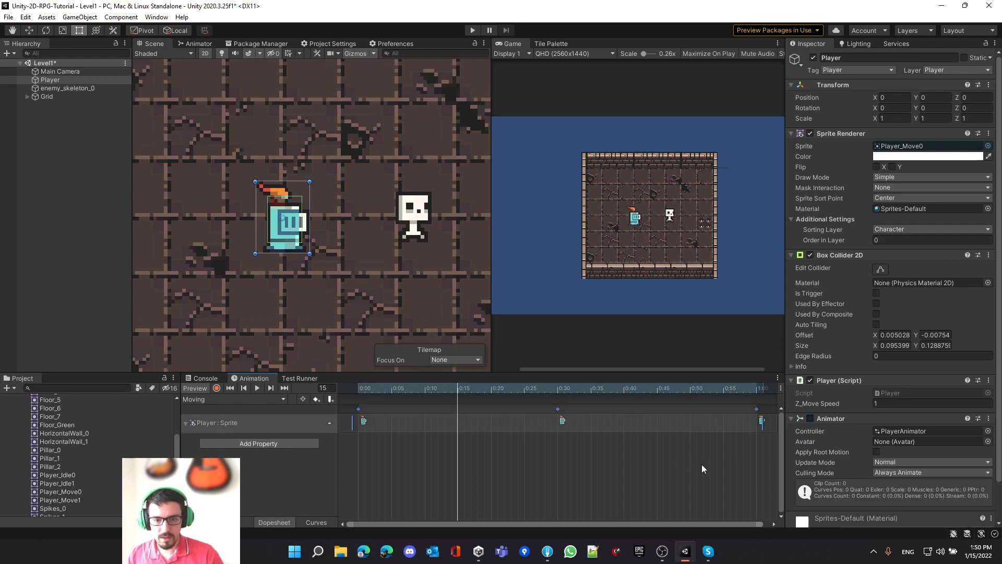
pyautogui.moveTo(764, 422); pyautogui.dragTo(563, 435)
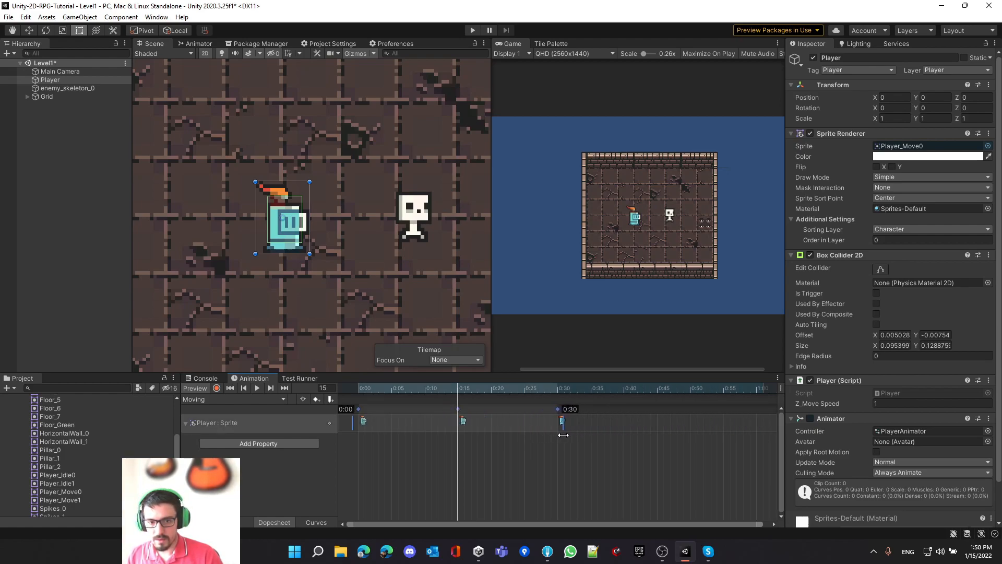
pyautogui.moveTo(508, 389); pyautogui.dragTo(257, 388)
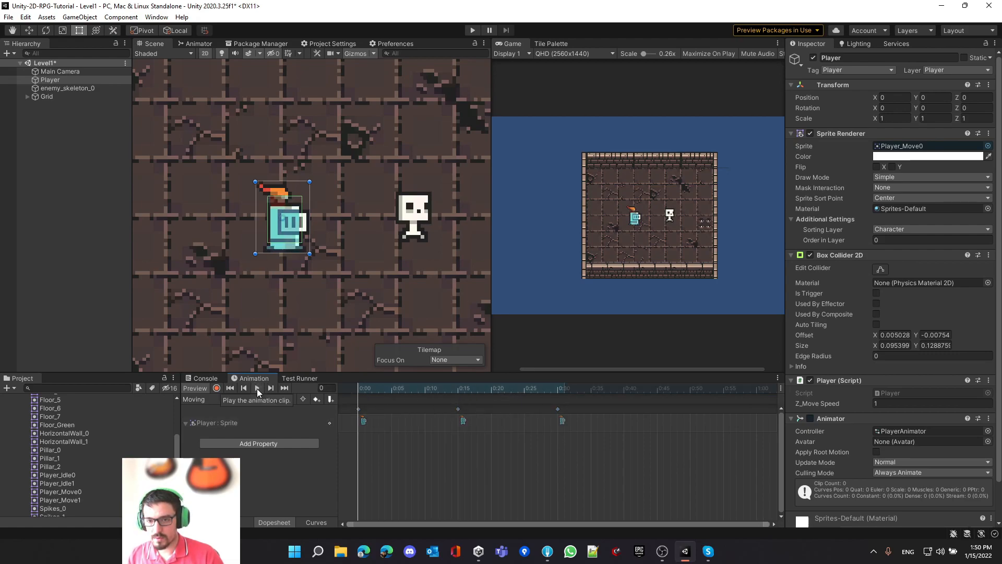
pyautogui.click(256, 389)
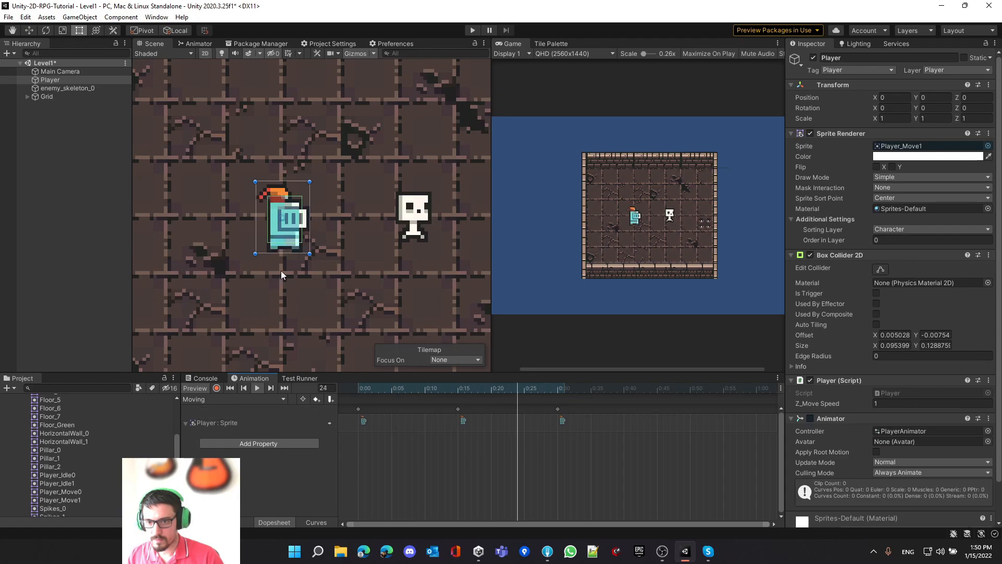
pyautogui.click(257, 387)
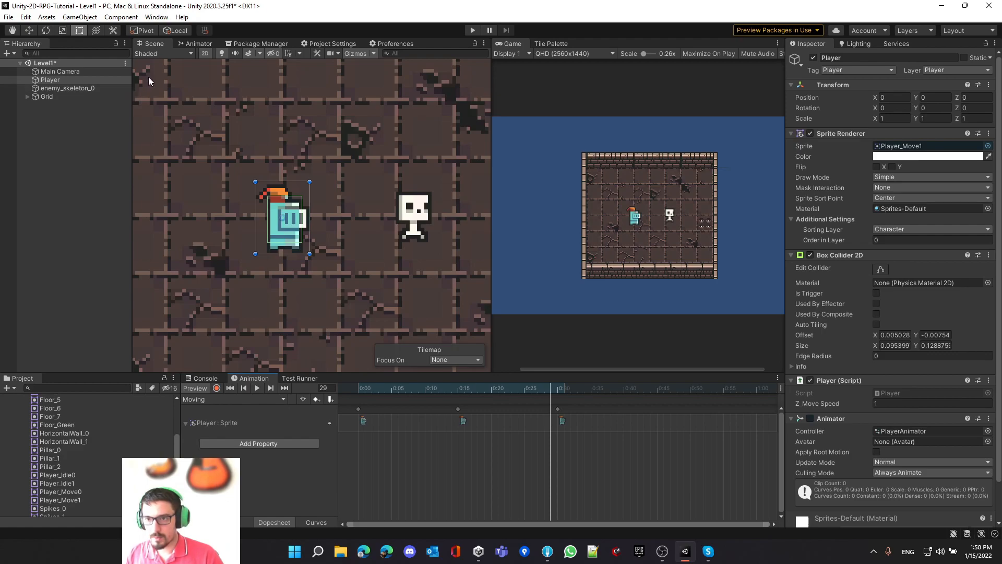
# Create a transition from the Idle state to the Moving state in the Player's Animator graph.
pyautogui.click(195, 44)
pyautogui.moveTo(358, 212); pyautogui.dragTo(369, 227, button='middle')
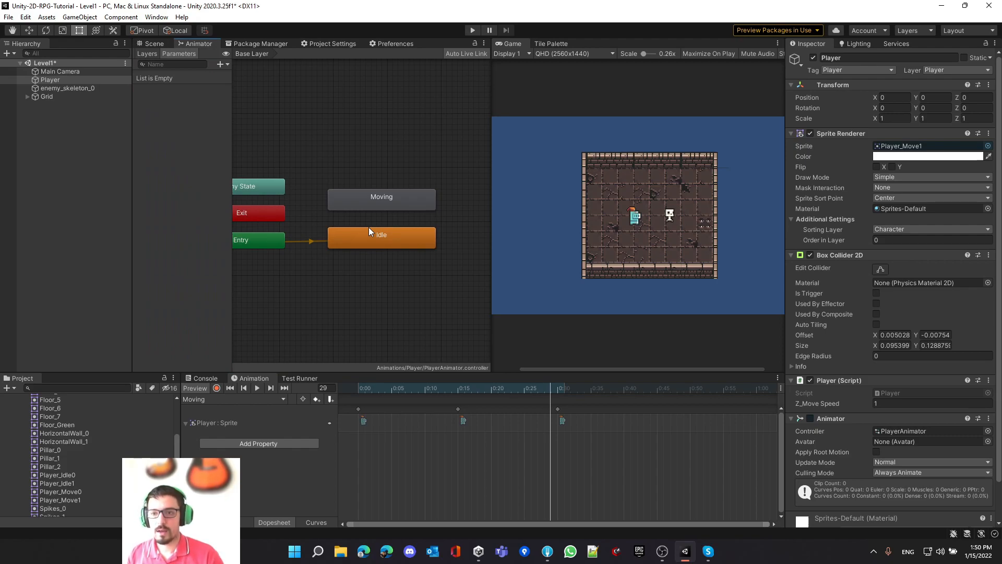
pyautogui.scroll(-1, 368, 228)
pyautogui.click(369, 240)
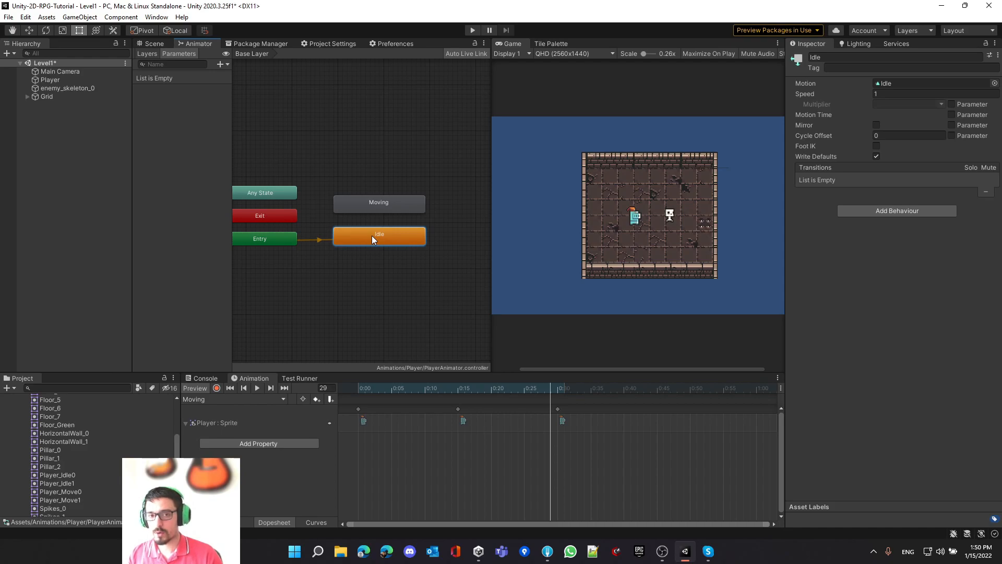
pyautogui.click(228, 241)
pyautogui.moveTo(232, 224); pyautogui.dragTo(233, 226)
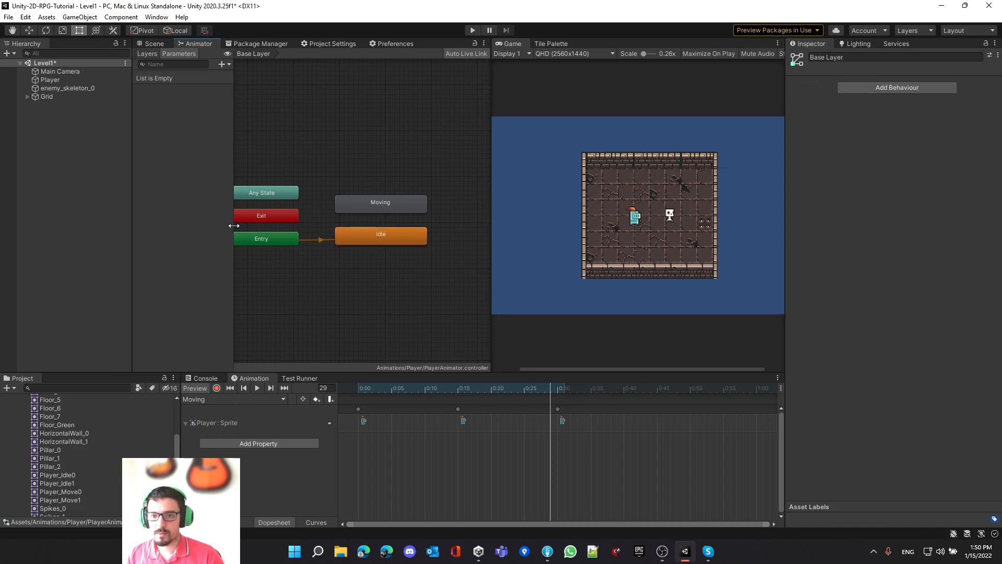
pyautogui.click(368, 241)
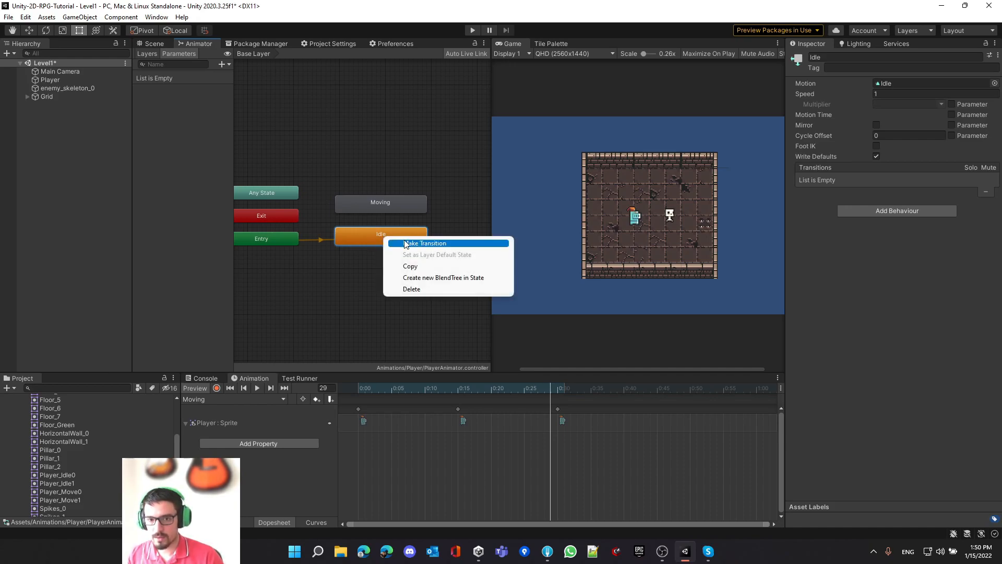
pyautogui.click(418, 243)
pyautogui.click(381, 201)
# Move the Moving state slightly higher above Idle and create a return transition from Moving to Idle.
pyautogui.moveTo(395, 205); pyautogui.dragTo(395, 189)
pyautogui.rightClick(382, 188)
pyautogui.click(393, 196)
pyautogui.click(368, 242)
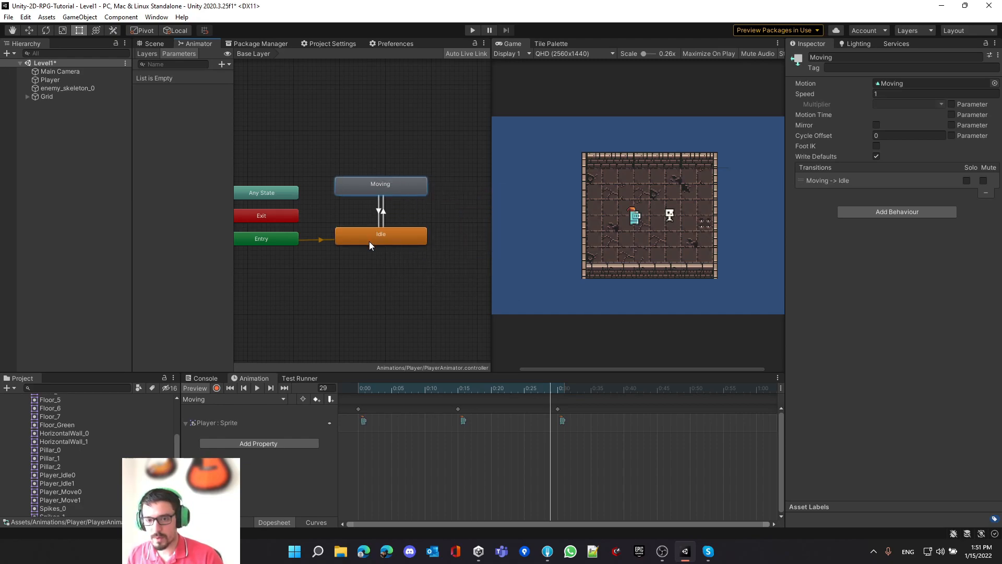
pyautogui.click(397, 205)
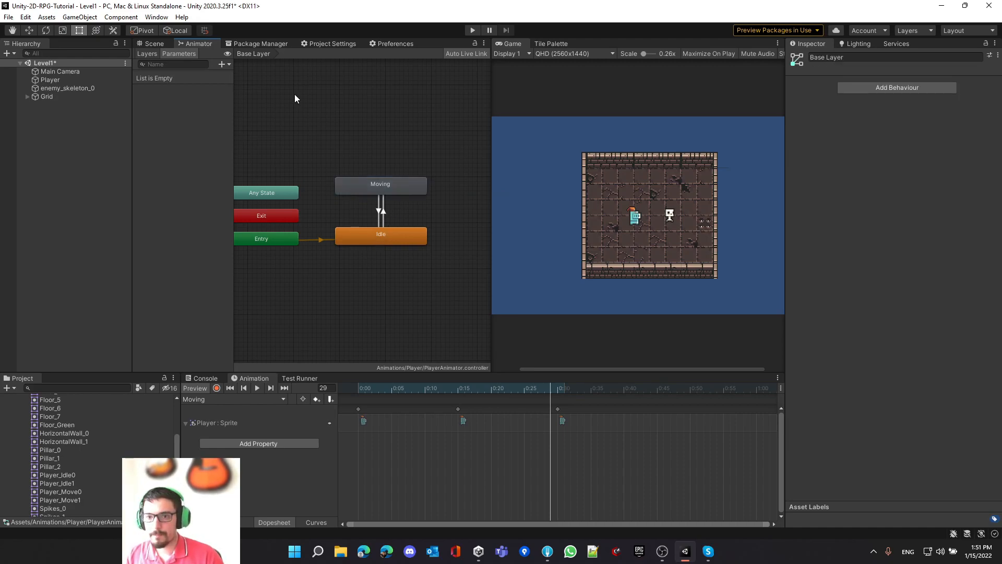
# Inspect the Idle to Moving transition's settings and play its preview.
pyautogui.click(384, 211)
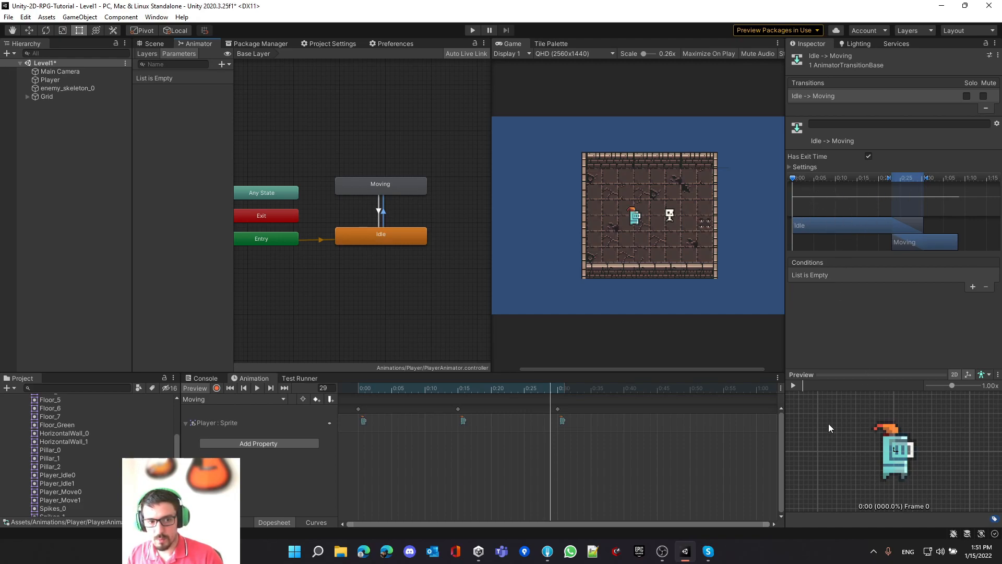
pyautogui.click(794, 386)
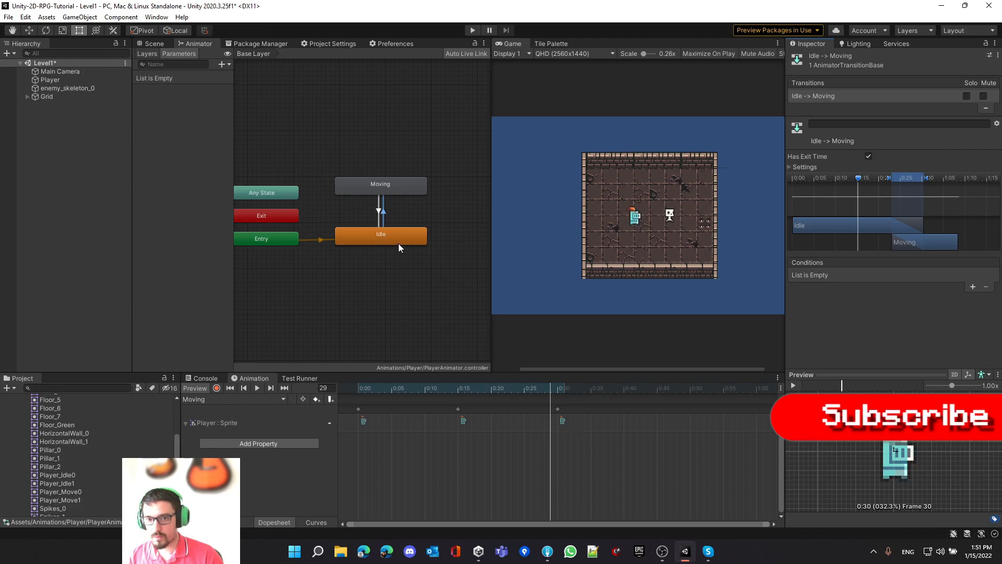
pyautogui.click(378, 211)
pyautogui.click(383, 211)
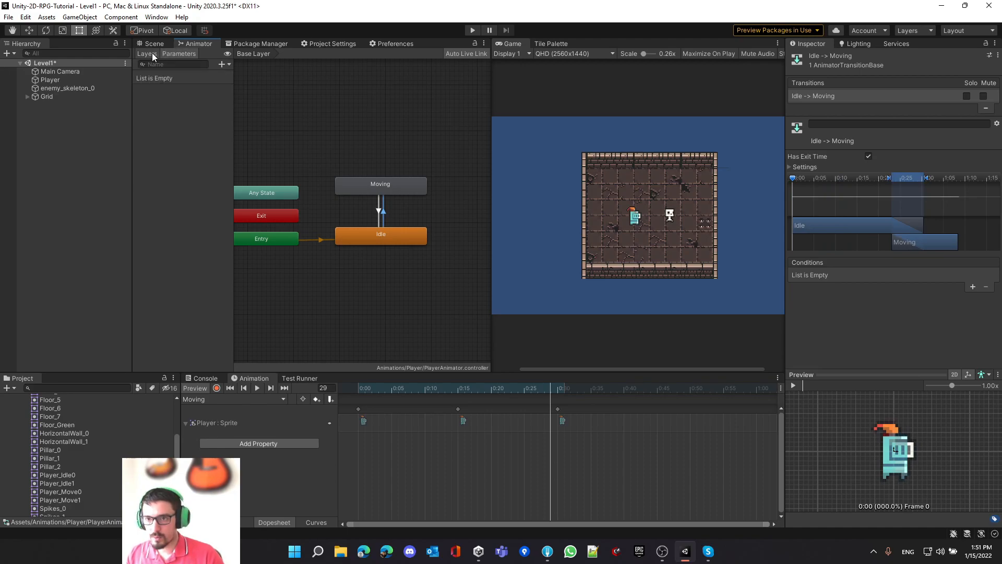
# Add a Bool parameter named IsWalking to the Animator, widening the parameter list slightly.
pyautogui.click(155, 54)
pyautogui.click(171, 52)
pyautogui.click(148, 54)
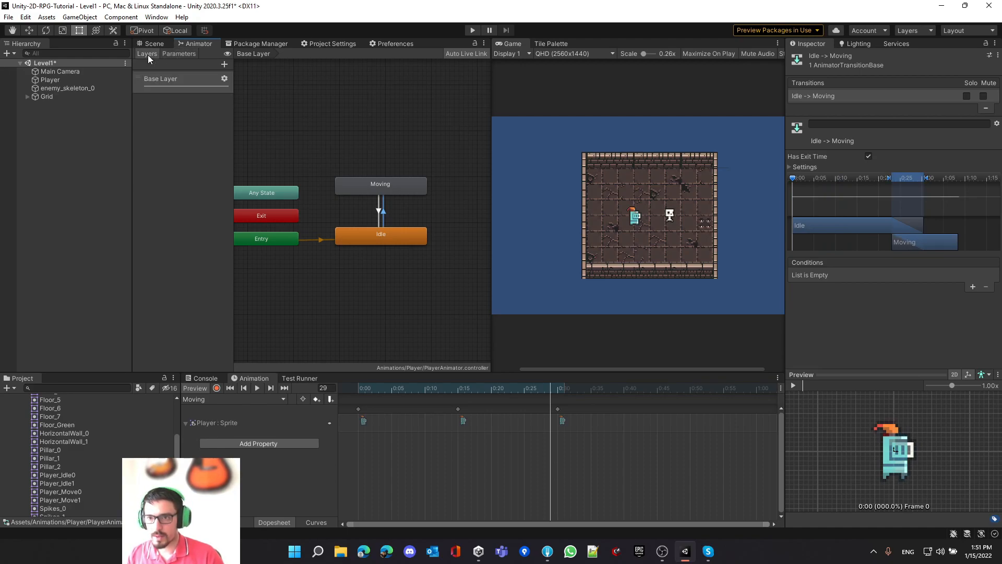
pyautogui.click(172, 52)
pyautogui.moveTo(235, 124); pyautogui.dragTo(247, 124)
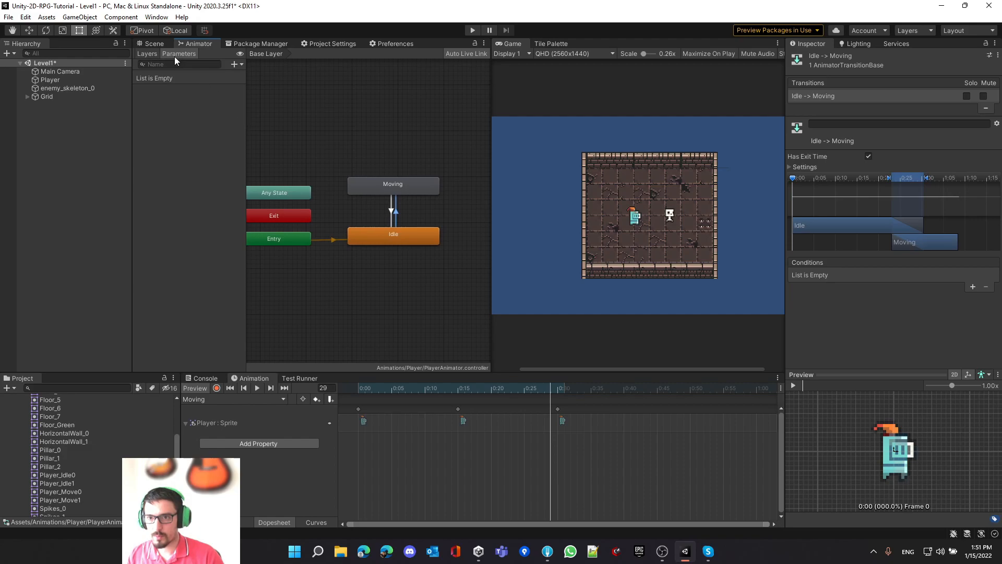
pyautogui.click(161, 80)
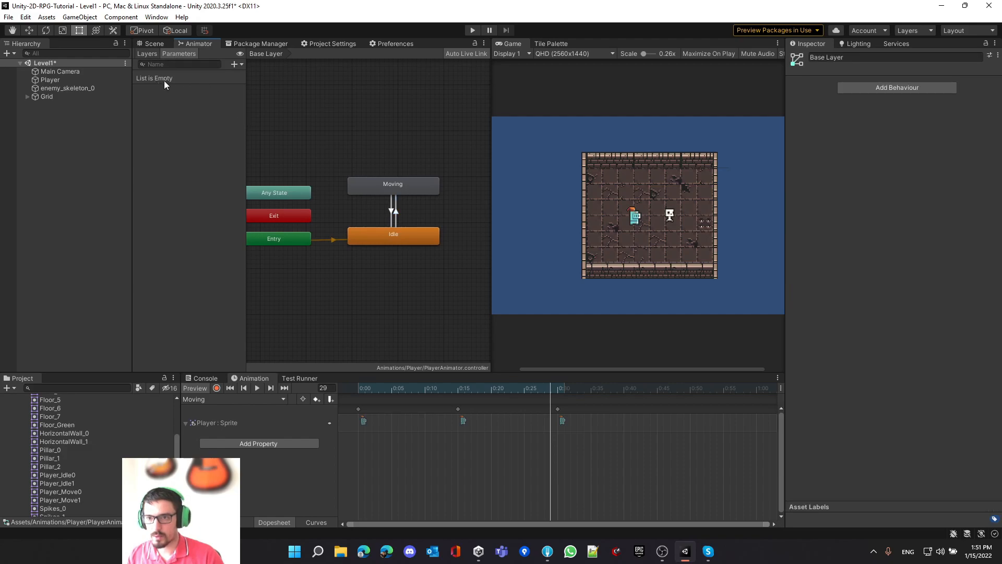
pyautogui.click(233, 64)
pyautogui.click(250, 100)
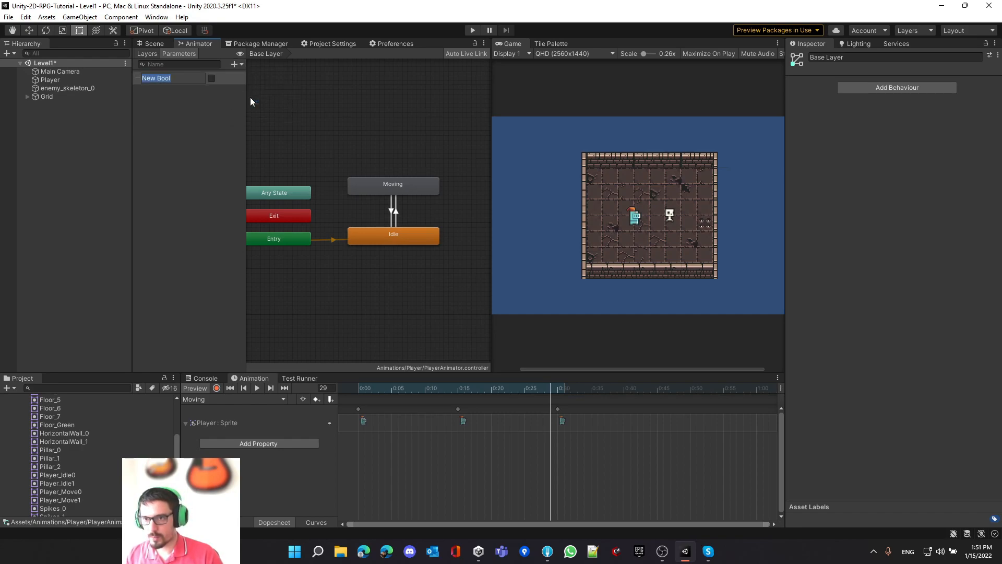
pyautogui.write('IsWalking')
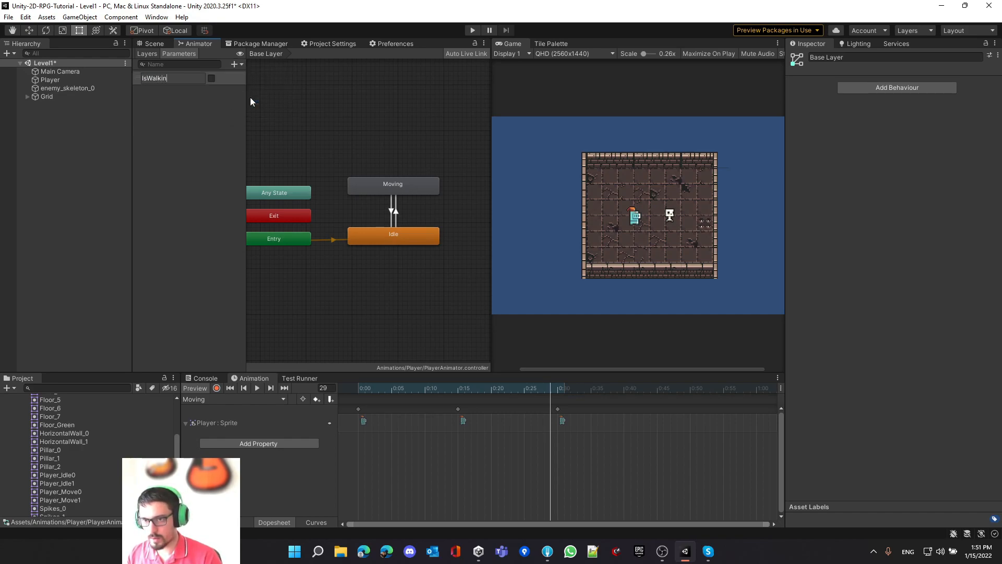
pyautogui.press('Return')
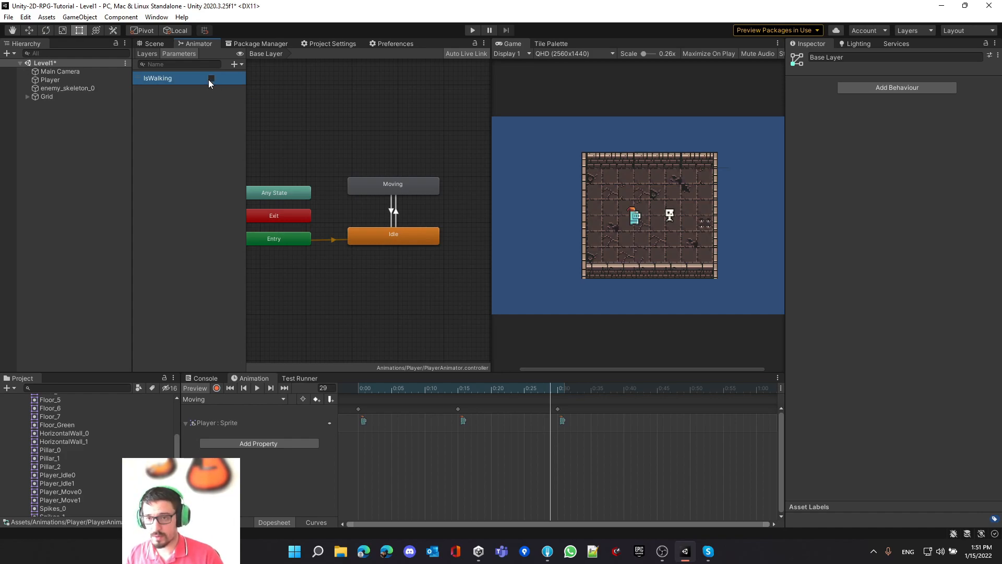
# Add a condition to the Idle to Moving transition requiring IsWalking to be true.
pyautogui.click(396, 212)
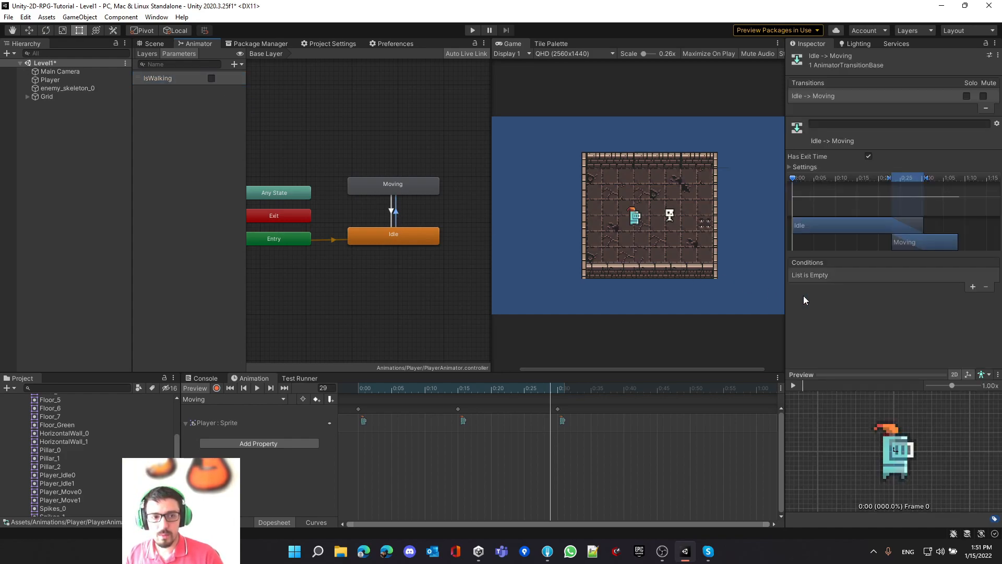
pyautogui.click(398, 246)
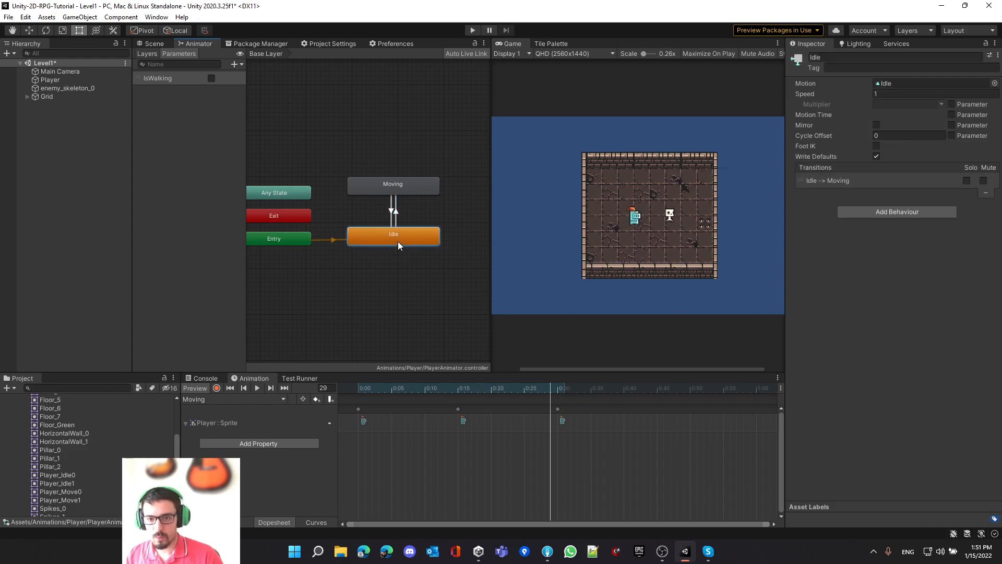
pyautogui.click(396, 205)
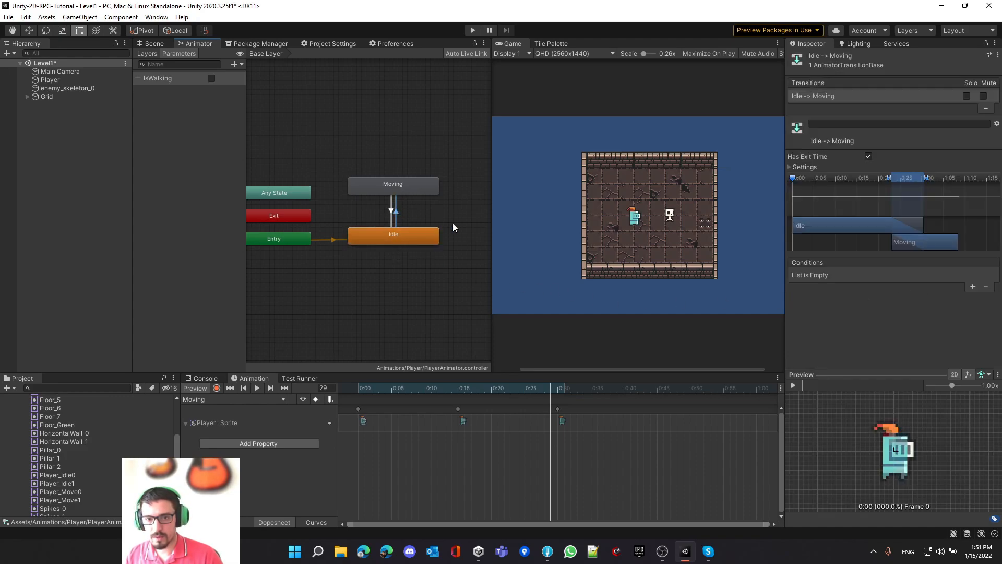
pyautogui.click(971, 286)
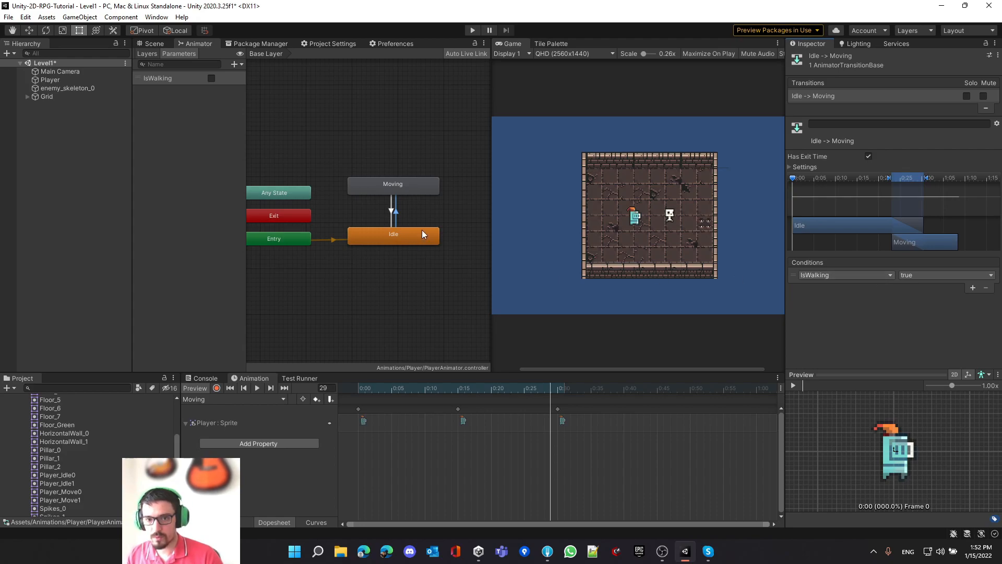
# Add a condition to the Moving to Idle transition requiring IsWalking to be false.
pyautogui.click(389, 211)
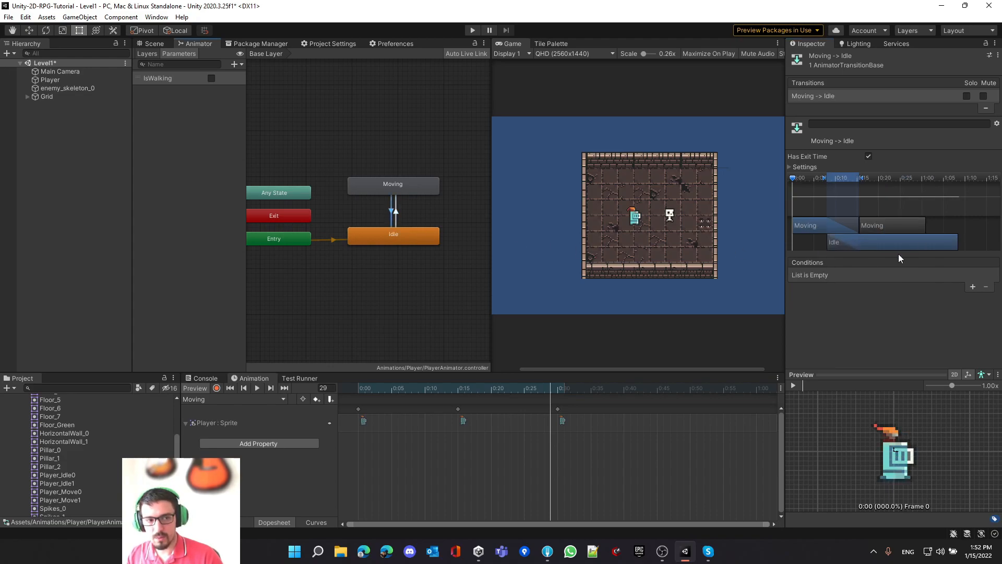
pyautogui.click(972, 287)
pyautogui.click(931, 275)
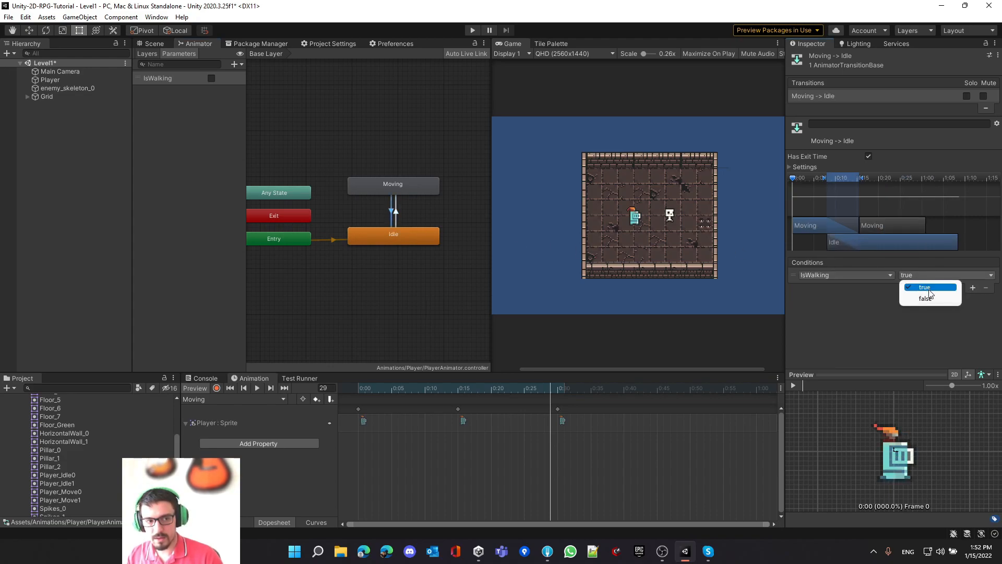
pyautogui.click(926, 298)
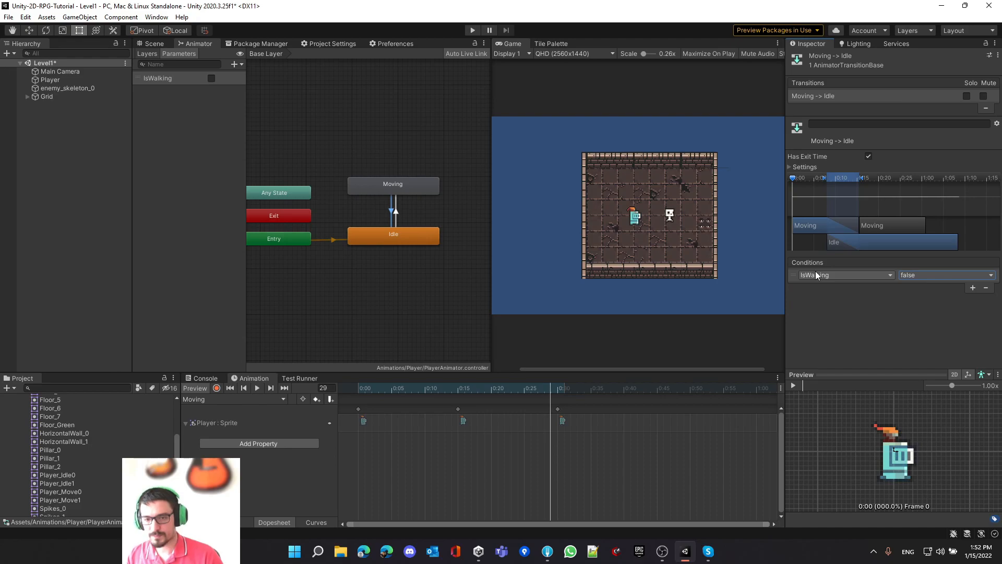
# Play the Idle to Moving transition preview to examine when the sprite switches, and pause it.
pyautogui.click(396, 213)
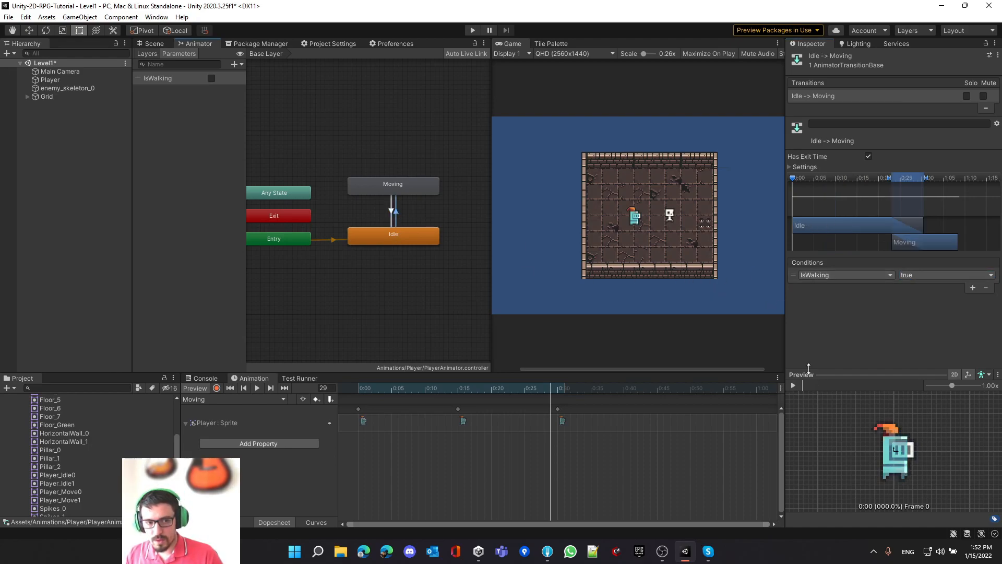
pyautogui.click(793, 385)
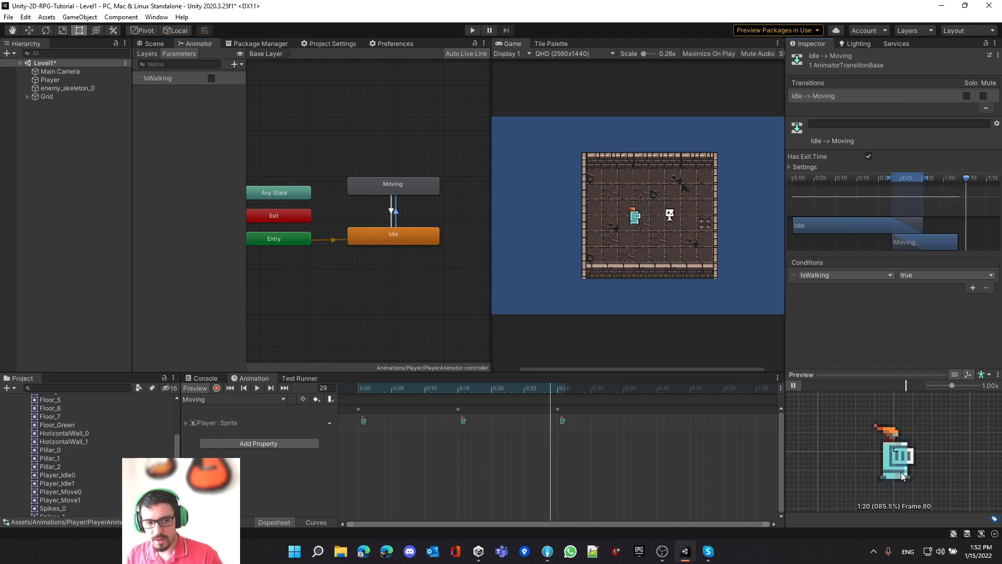
pyautogui.click(793, 386)
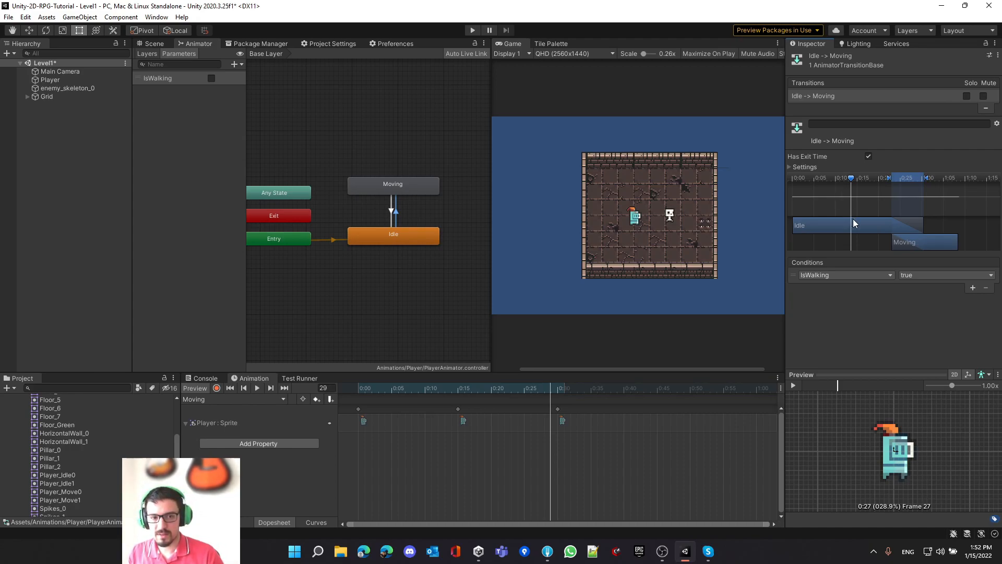
# Set the Idle to Moving transition's Exit Time and Transition Duration to 0 and preview the result.
pyautogui.click(805, 168)
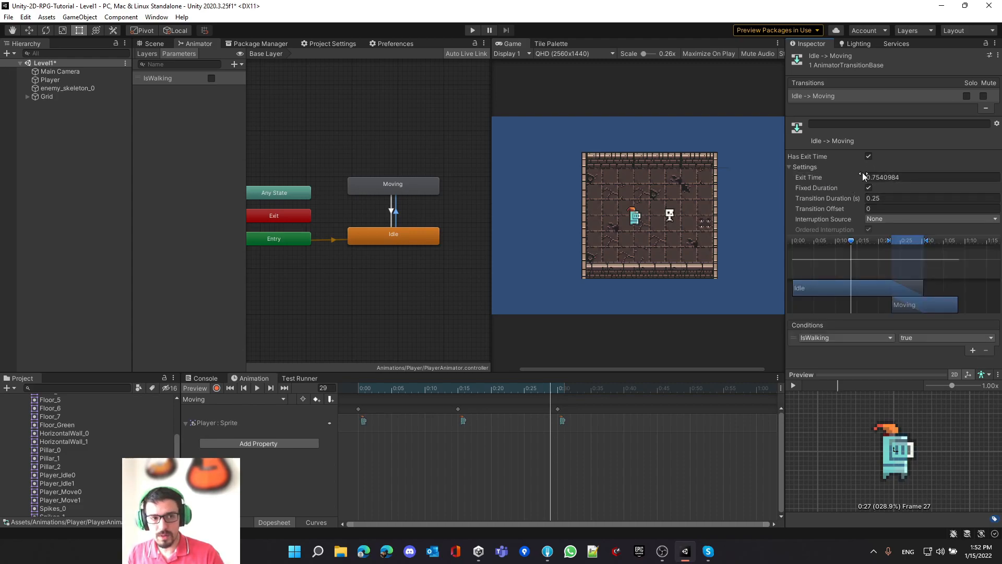
pyautogui.click(886, 177)
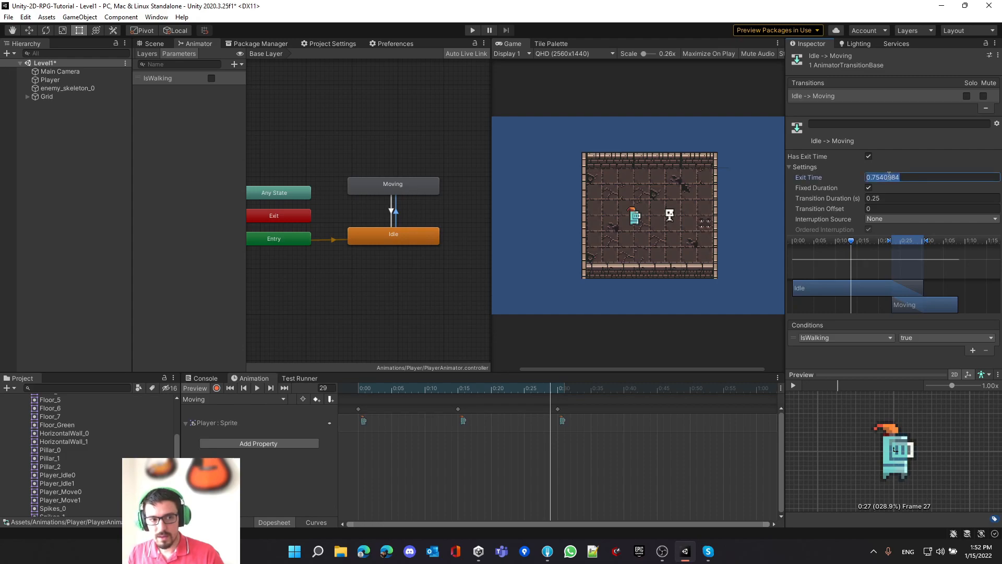
pyautogui.write('0')
pyautogui.click(883, 198)
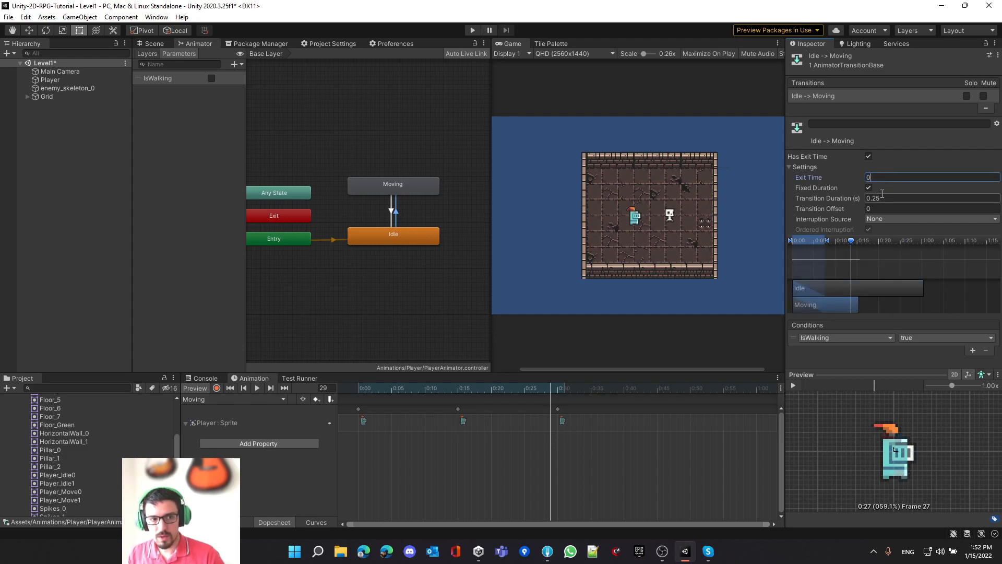
pyautogui.write('0')
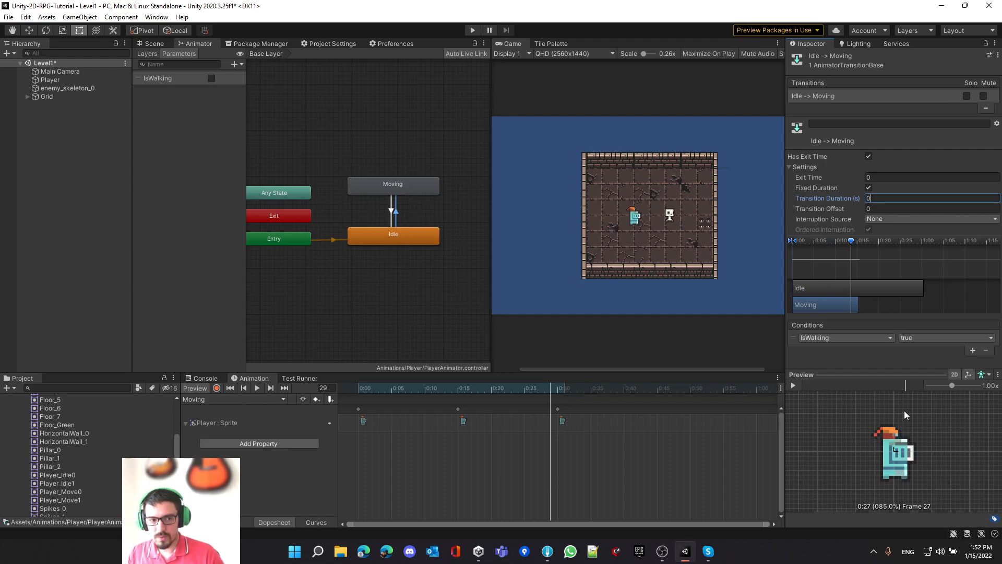
pyautogui.click(793, 384)
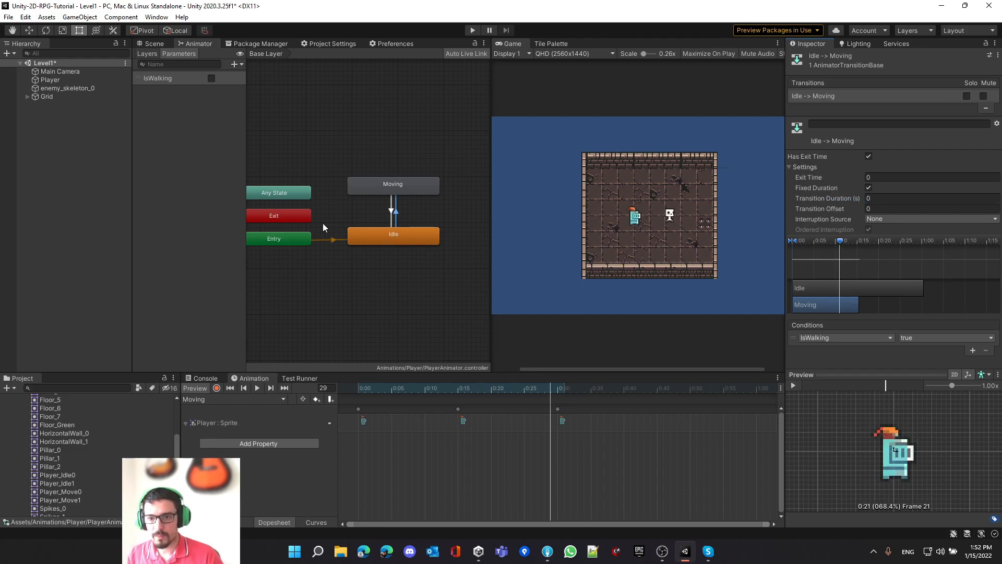
# Set the Moving to Idle transition's Exit Time and Transition Duration to 0.
pyautogui.click(390, 210)
pyautogui.click(903, 177)
pyautogui.write('0')
pyautogui.press('Tab')
pyautogui.press('Tab')
pyautogui.write('0')
pyautogui.click(251, 227)
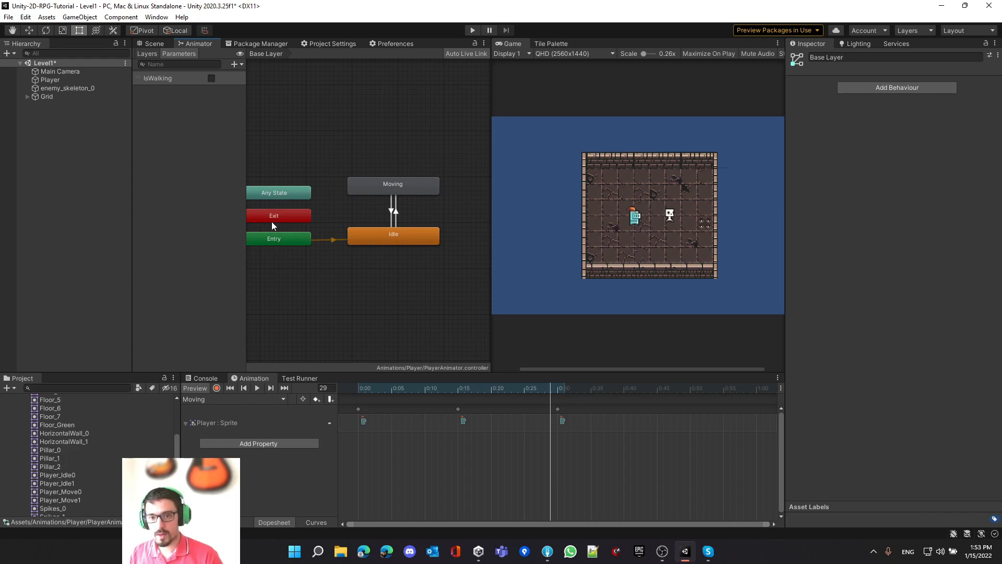
# Select the Player object in the scene and open its Player script in Visual Studio.
pyautogui.click(155, 44)
pyautogui.click(71, 80)
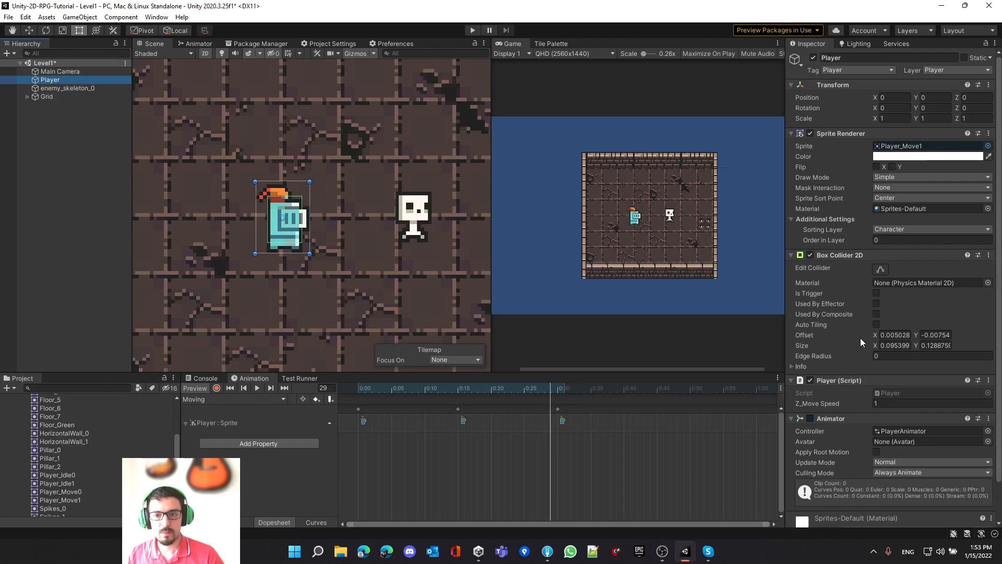
pyautogui.scroll(-2, 903, 354)
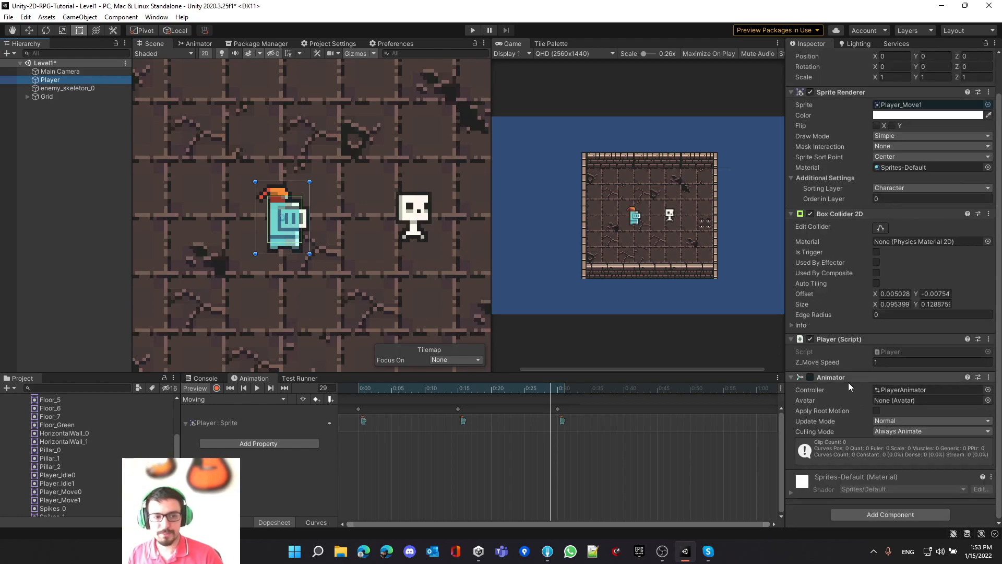
pyautogui.click(74, 97)
pyautogui.click(74, 88)
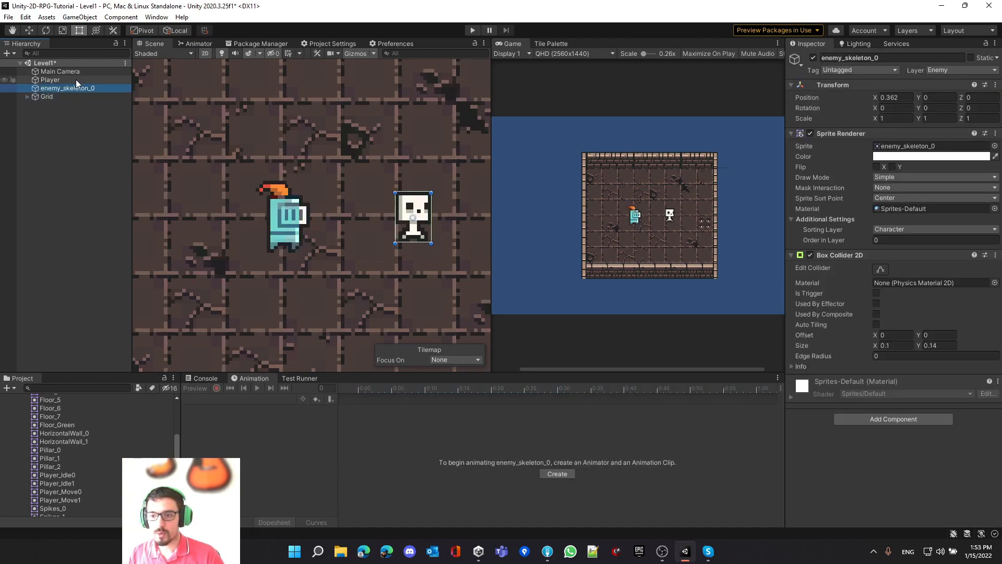
pyautogui.click(74, 79)
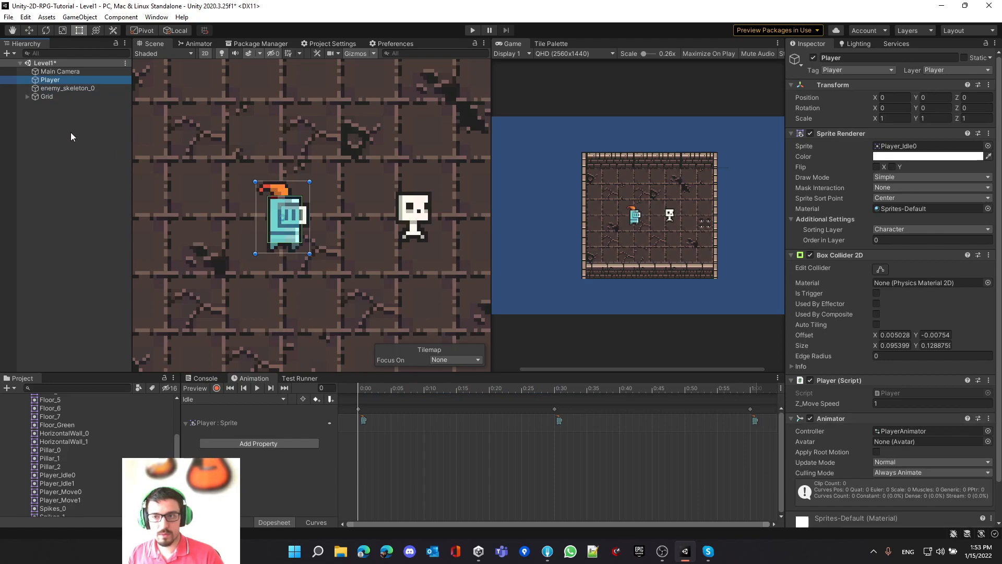
pyautogui.doubleClick(889, 392)
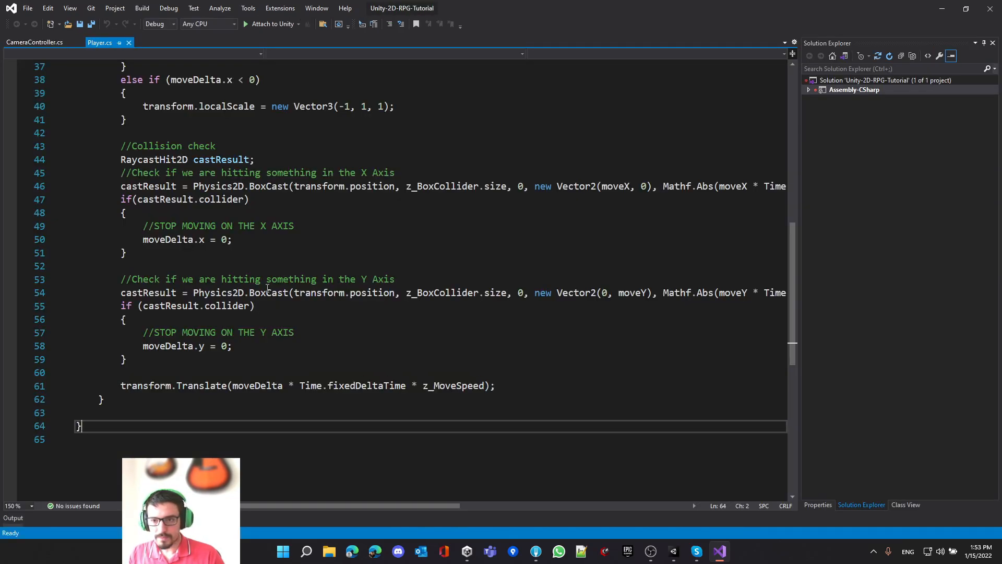
# Declare a private Animator variable named z_Animator below the z_BoxCollider declaration in the Player class.
pyautogui.click(267, 292)
pyautogui.scroll(11, 269, 295)
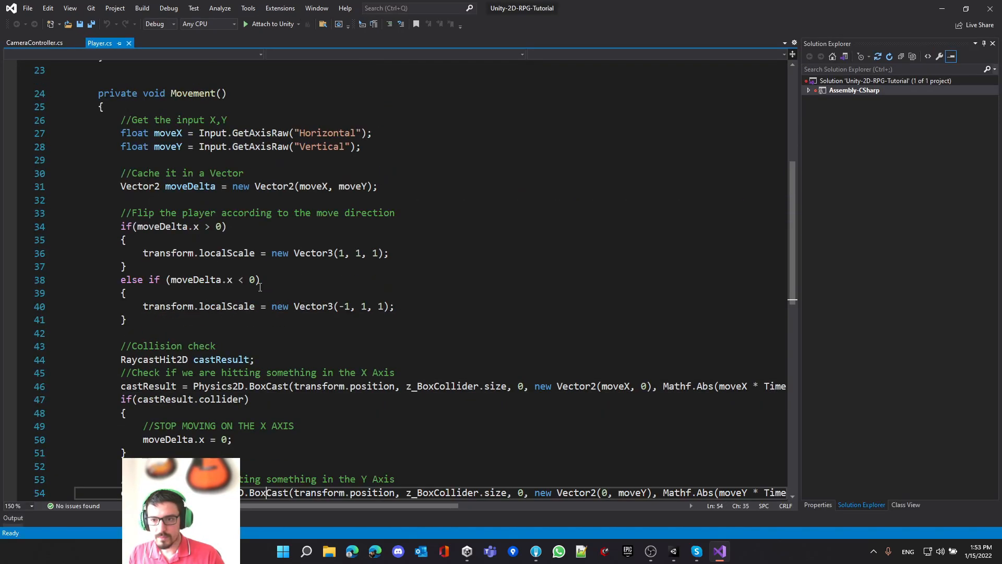
pyautogui.scroll(-7, 273, 303)
pyautogui.scroll(8, 274, 311)
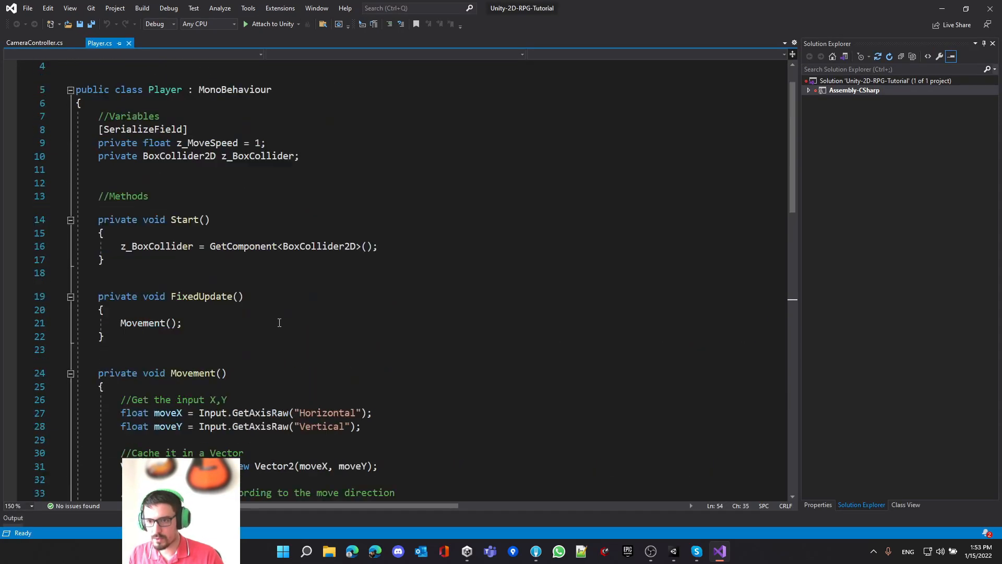
pyautogui.click(312, 197)
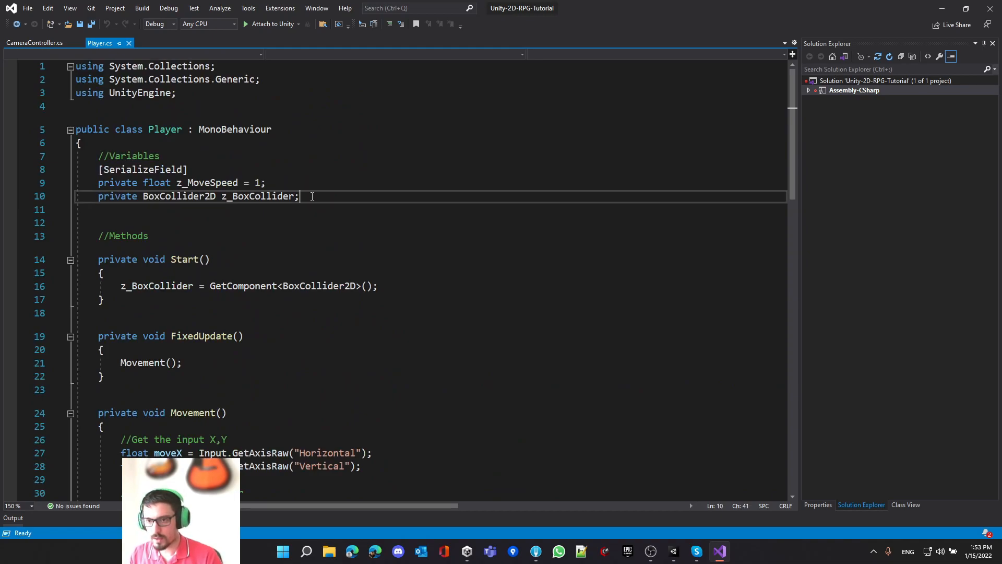
pyautogui.press('Return')
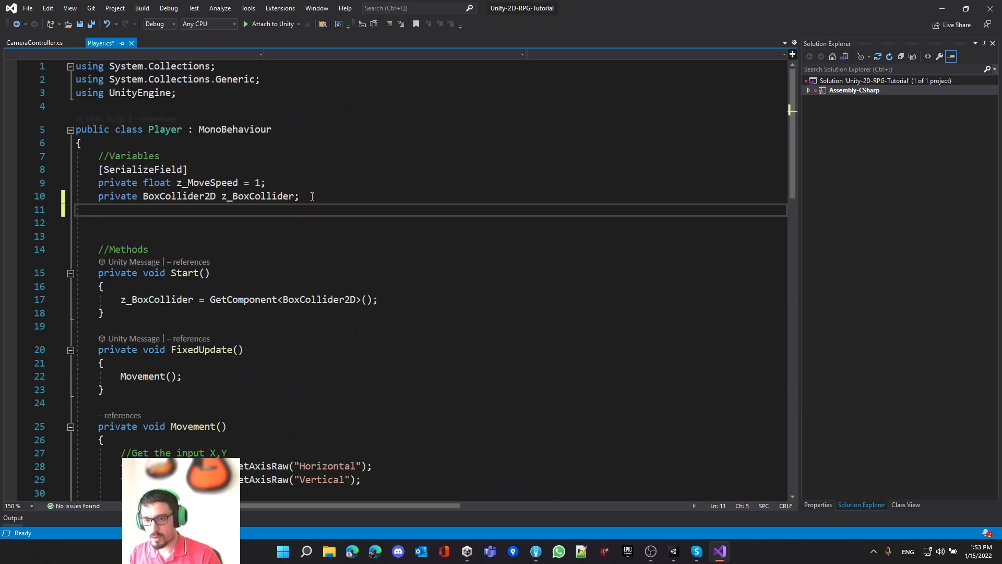
pyautogui.write('private')
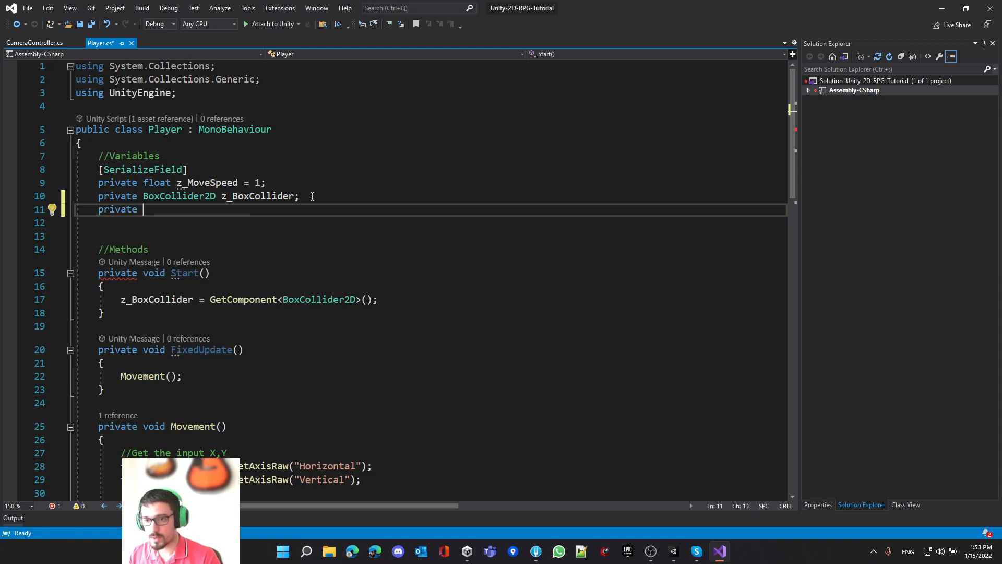
pyautogui.write(' Anim')
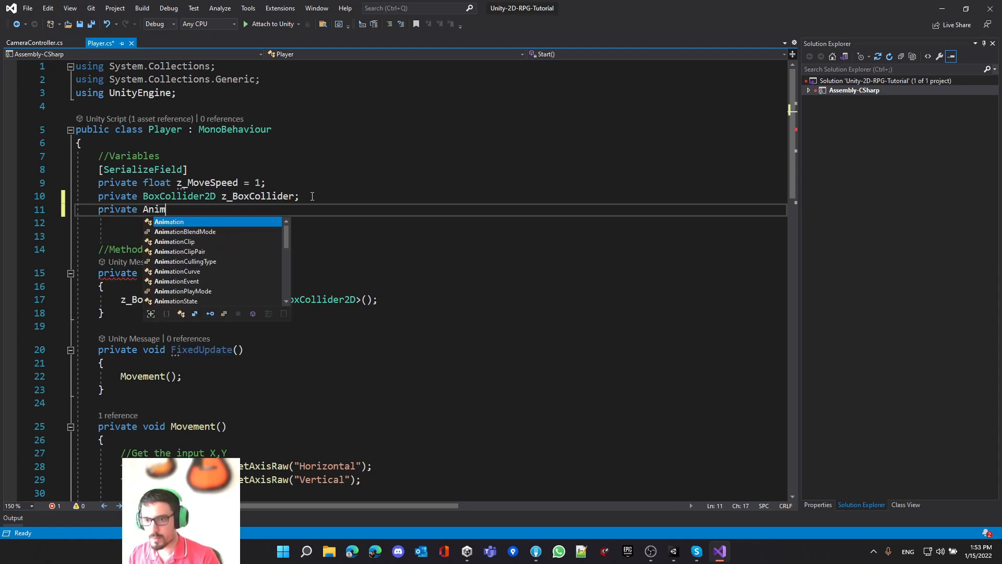
pyautogui.write('ator z_')
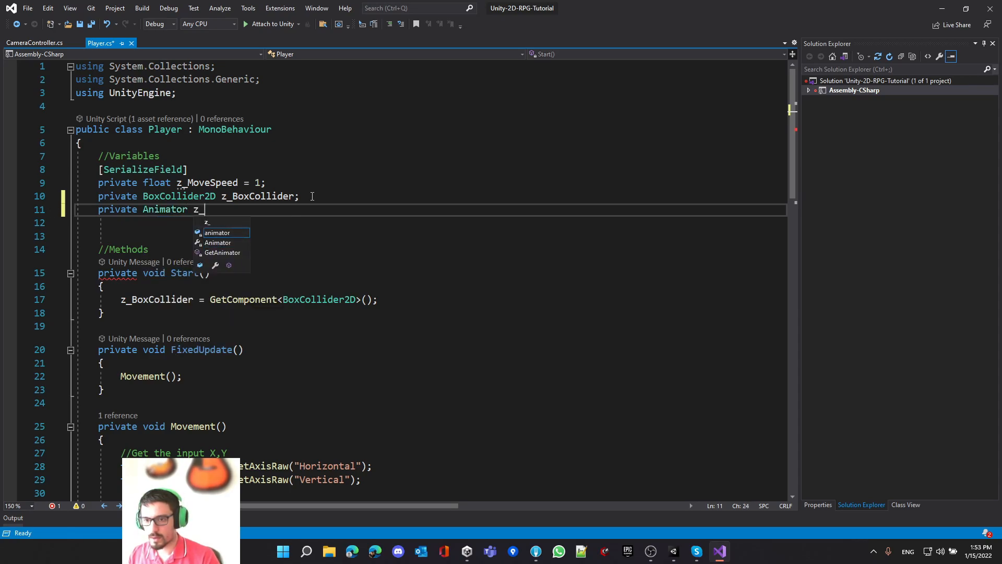
pyautogui.write('Animator;')
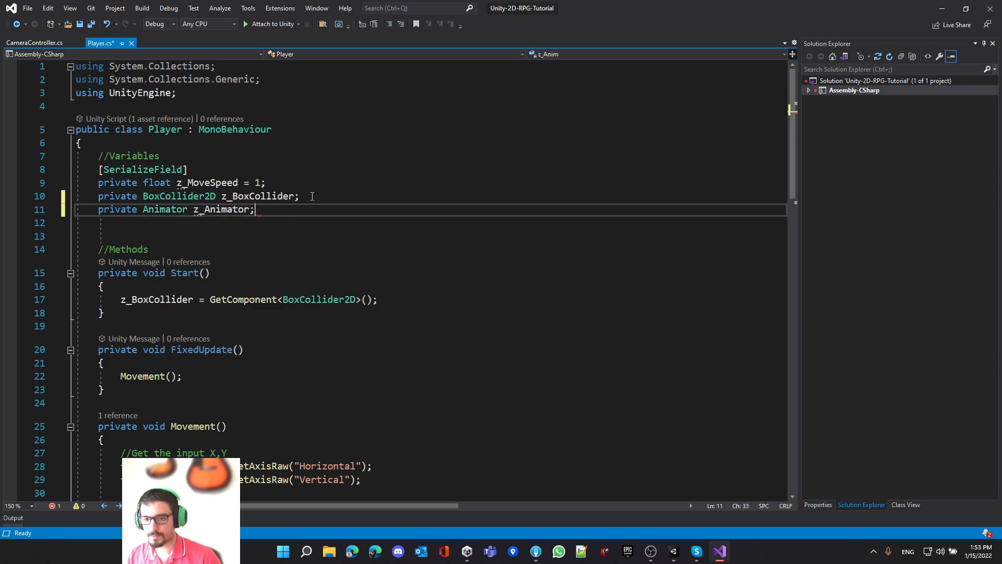
# In Start(), assign z_Animator = GetComponent<Animator>(); below the z_BoxCollider assignment and save the script.
pyautogui.doubleClick(233, 209)
pyautogui.hotkey('ctrl', 'c')
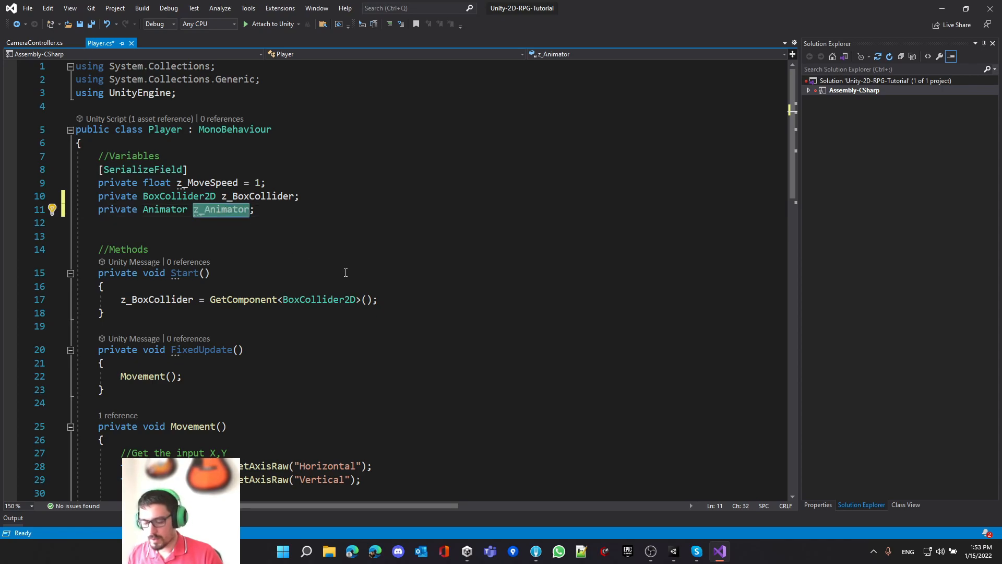
pyautogui.click(390, 302)
pyautogui.press('Return')
pyautogui.hotkey('ctrl', 'v')
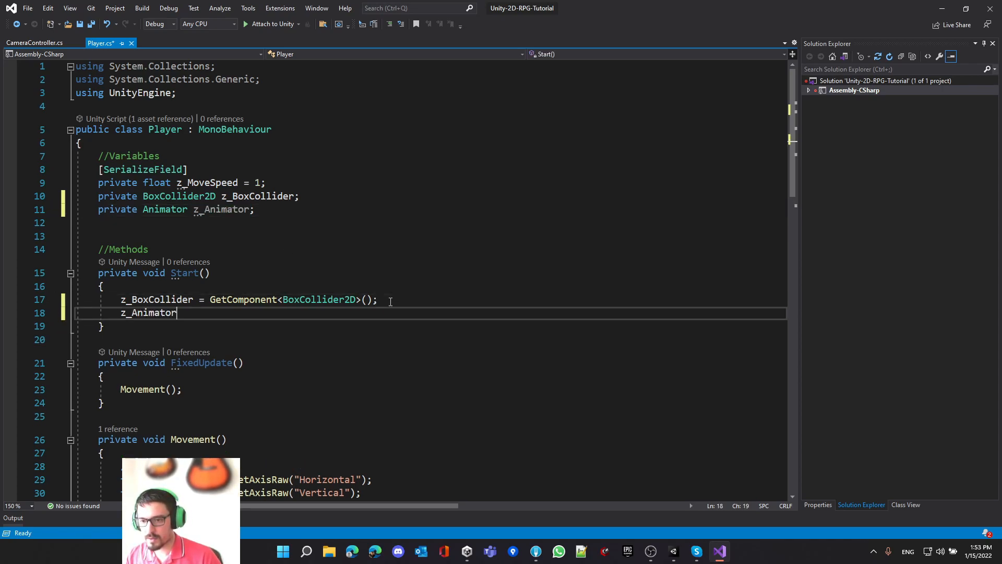
pyautogui.write('=')
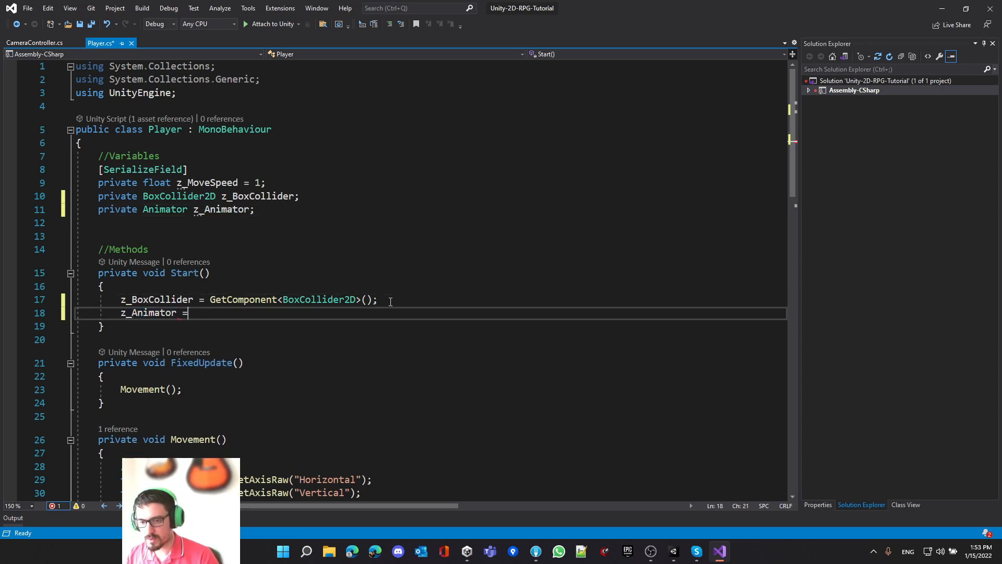
pyautogui.write(' GetComp')
pyautogui.press('Tab')
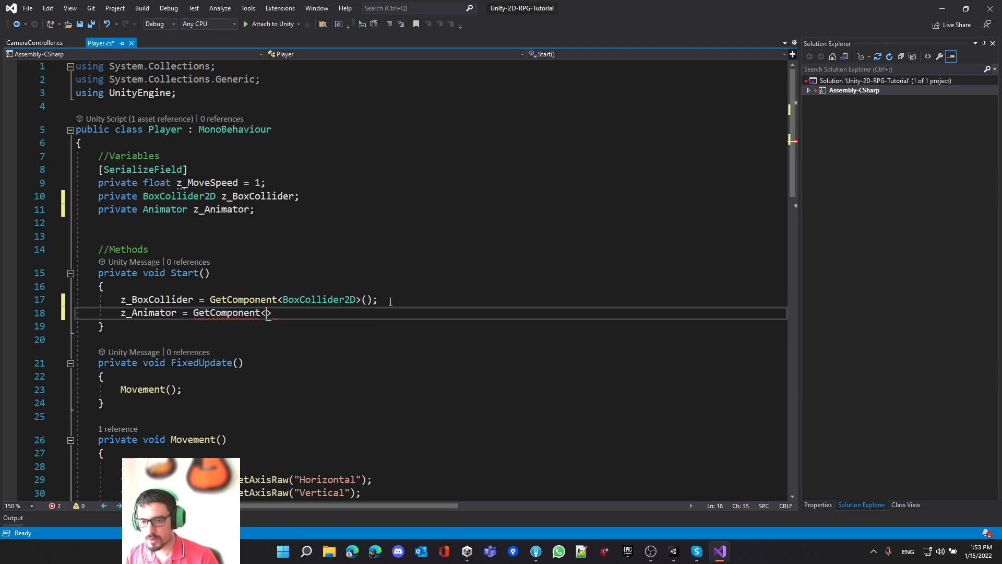
pyautogui.write('Animator')
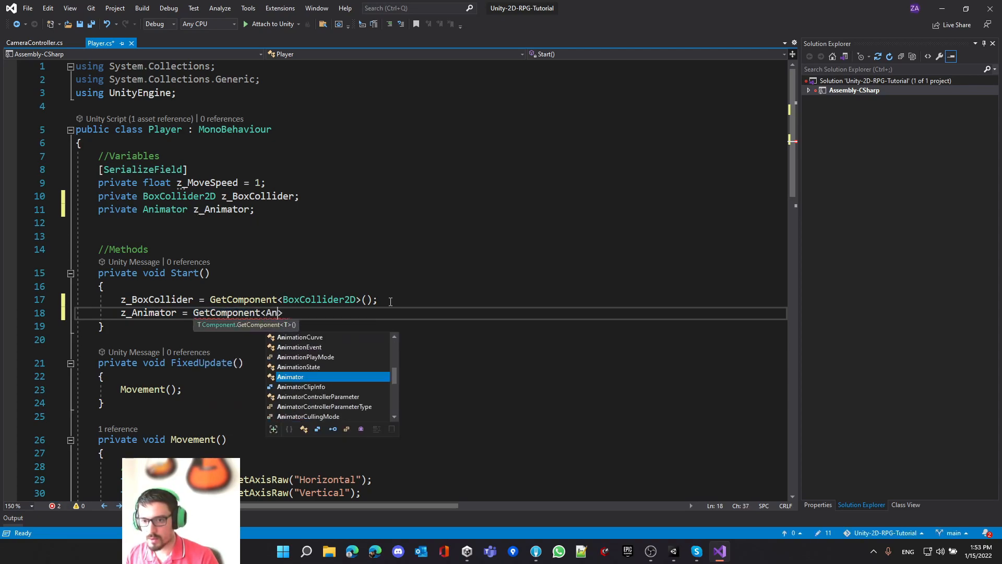
pyautogui.write('>();')
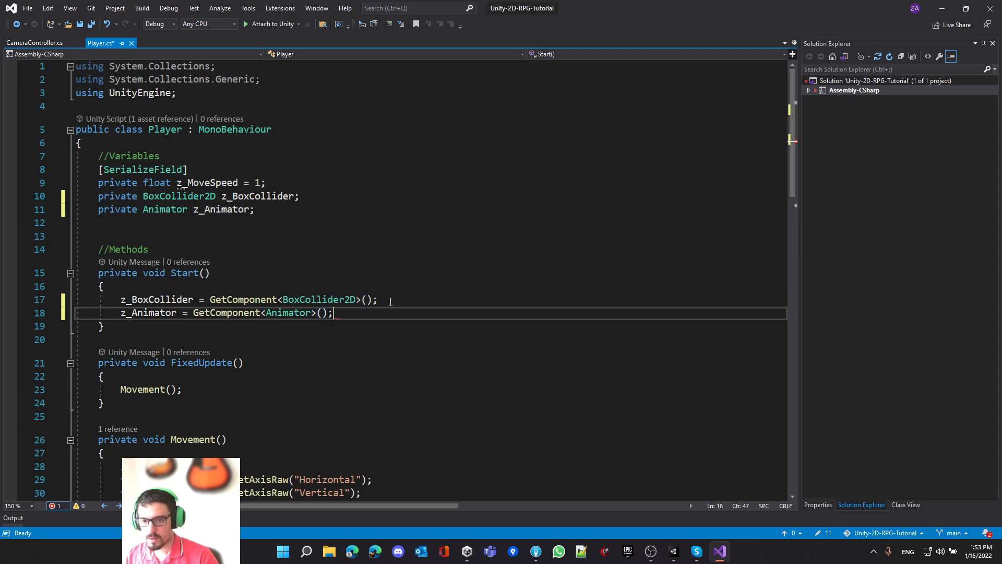
pyautogui.hotkey('ctrl', 's')
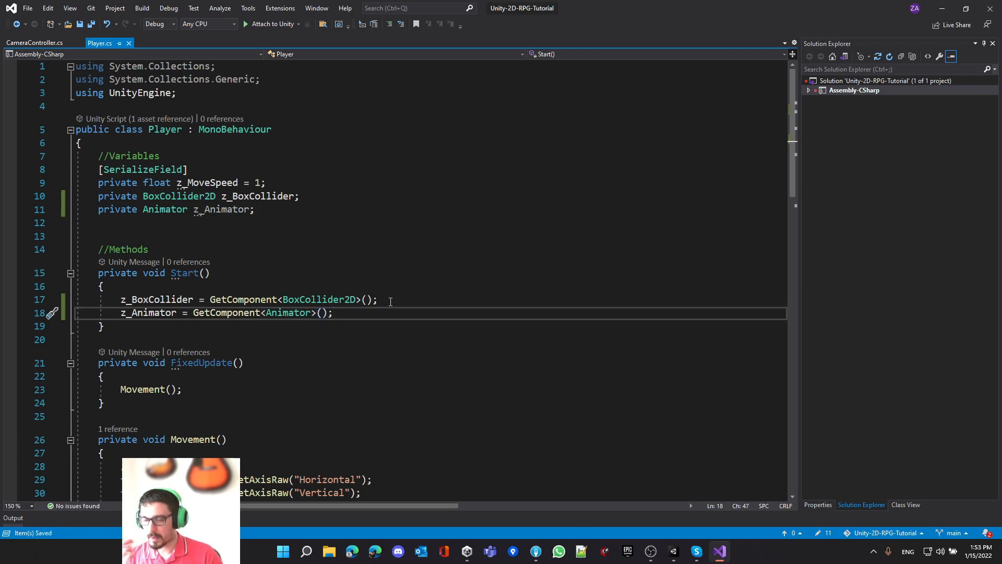
# Examine the Movement() method to see where moveDelta is set, changed by the collision checks and used for translation.
pyautogui.click(171, 312)
pyautogui.scroll(-4, 175, 328)
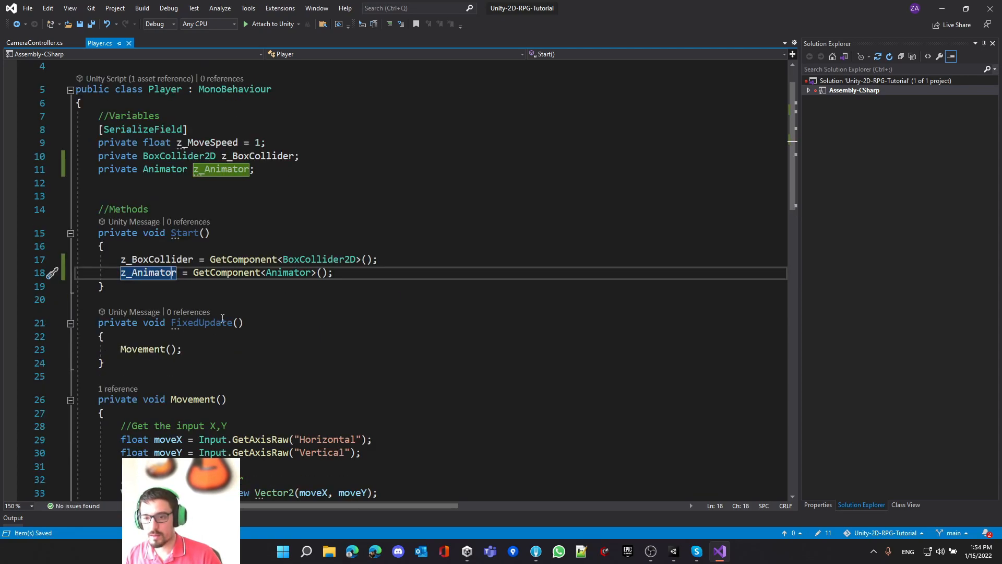
pyautogui.scroll(-2, 277, 325)
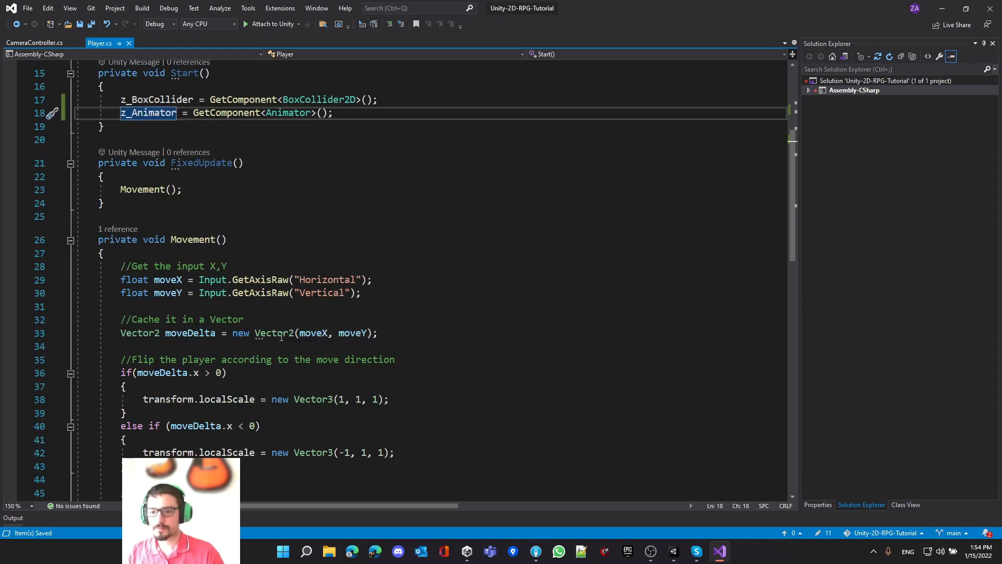
pyautogui.scroll(-1, 283, 307)
pyautogui.click(227, 200)
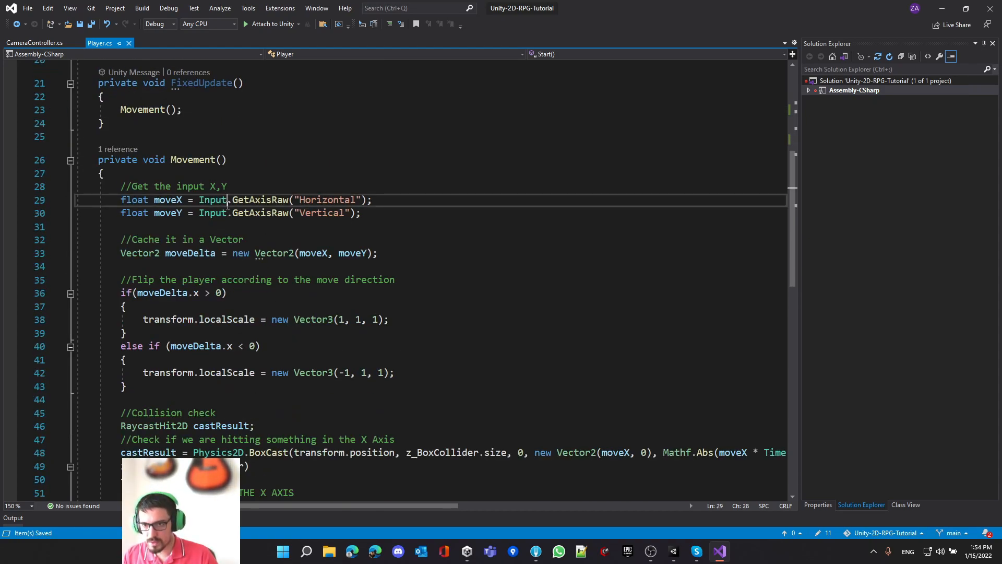
pyautogui.click(228, 293)
pyautogui.scroll(-2, 228, 292)
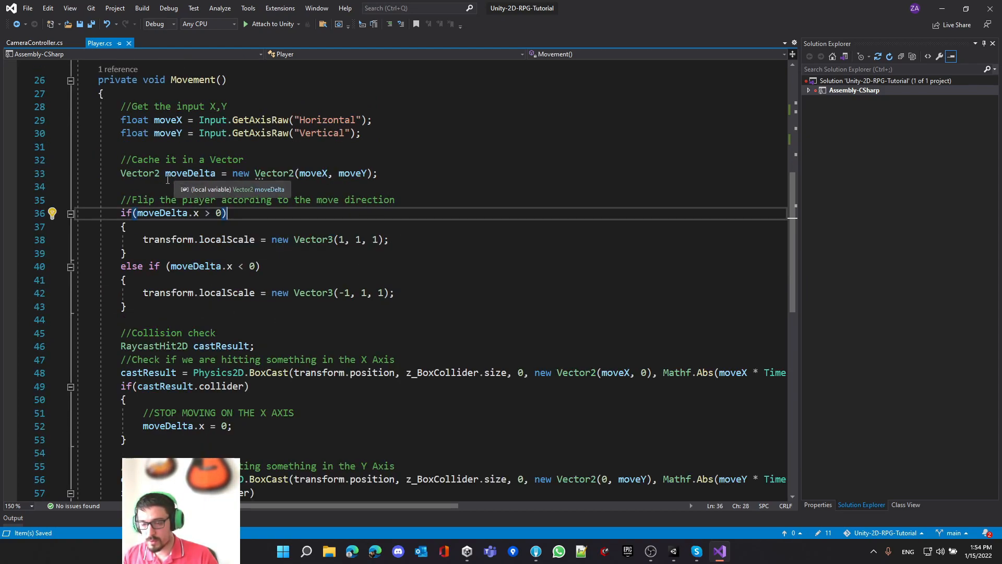
pyautogui.click(166, 173)
pyautogui.doubleClick(166, 174)
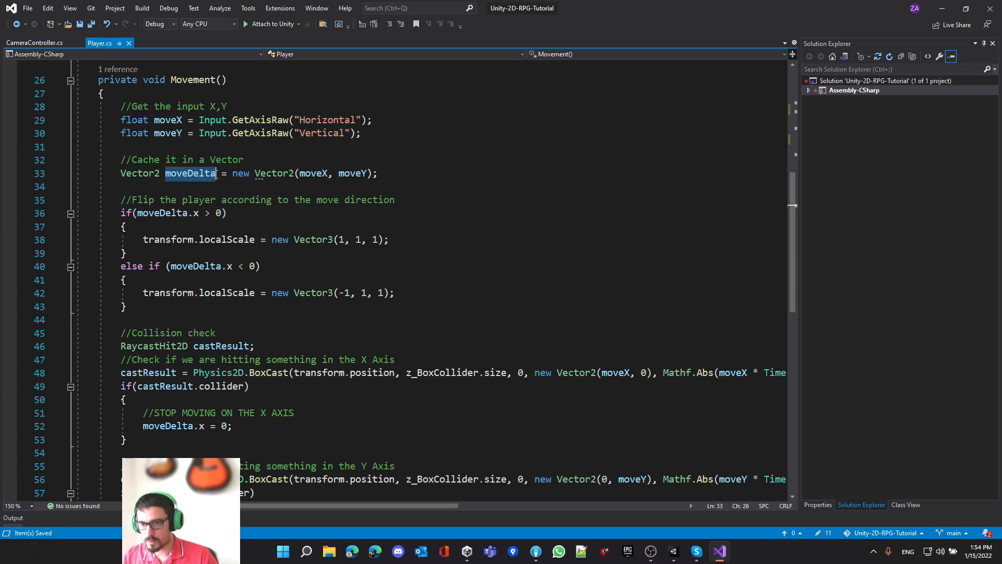
pyautogui.scroll(-2, 217, 406)
pyautogui.scroll(-3, 216, 406)
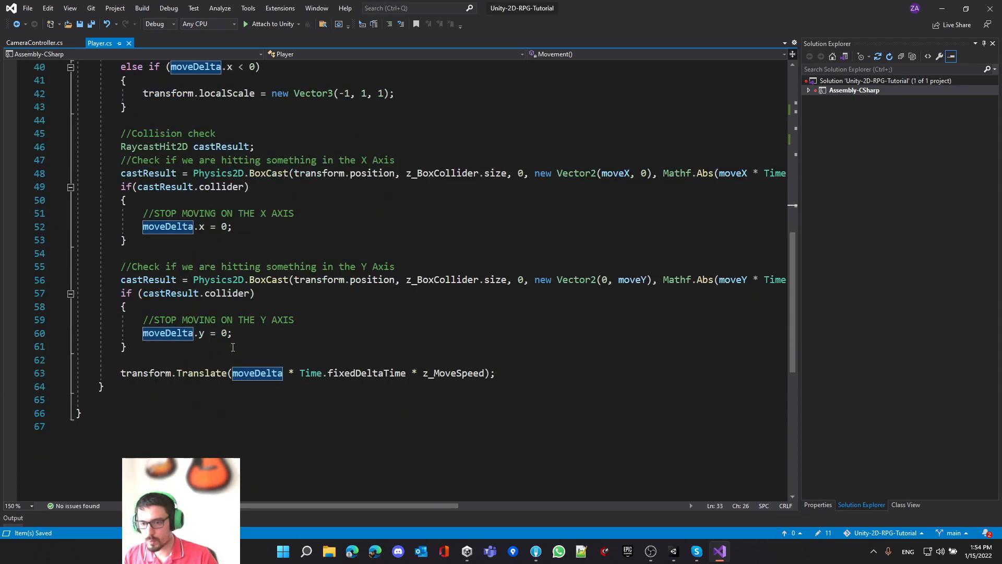
pyautogui.scroll(2, 216, 406)
# Between the Y-axis collision check and the Translate call, add the line bool isWalking = moveDelta.magnitude > 0;.
pyautogui.click(248, 425)
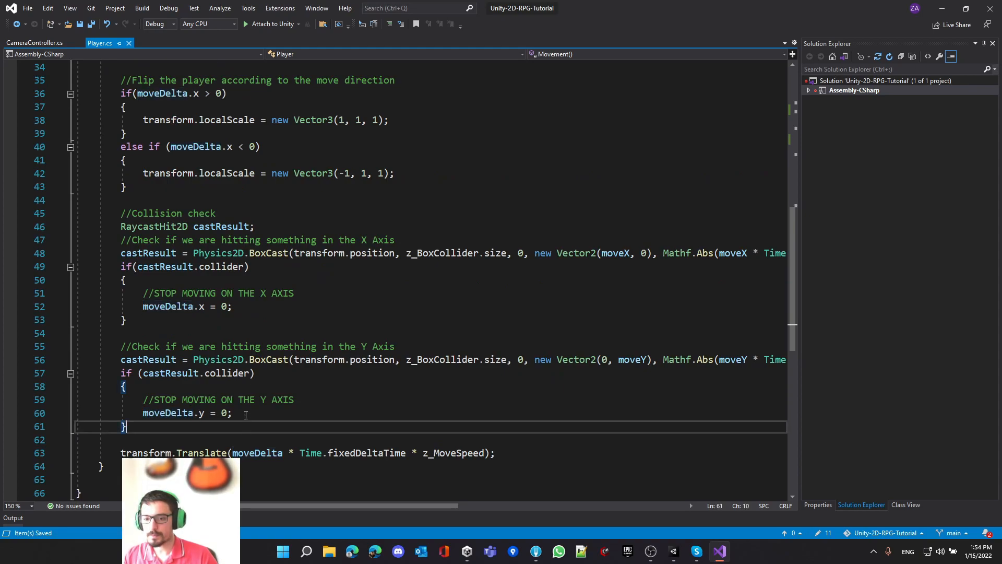
pyautogui.scroll(2, 232, 480)
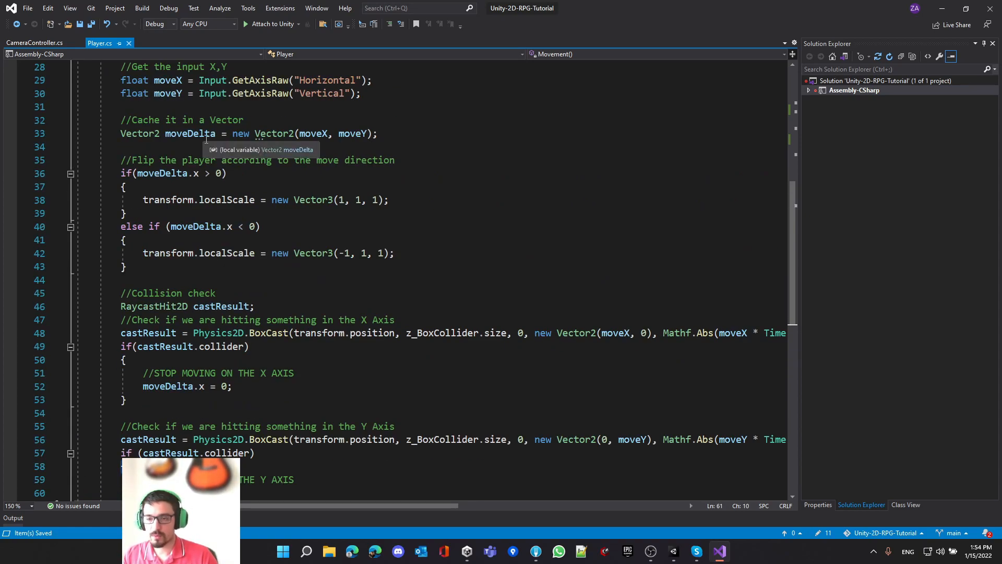
pyautogui.scroll(-2, 209, 384)
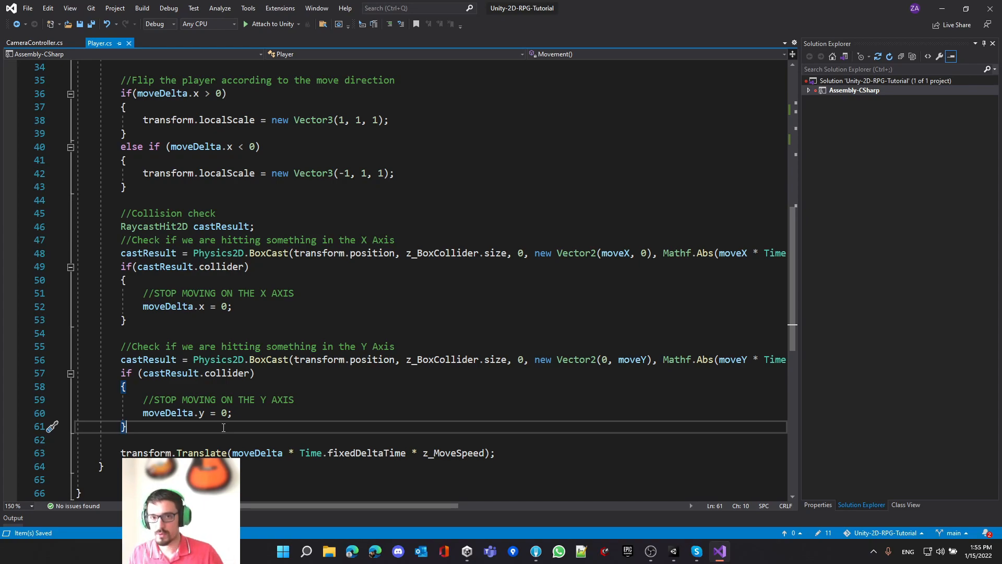
pyautogui.press('Return')
pyautogui.press('Return')
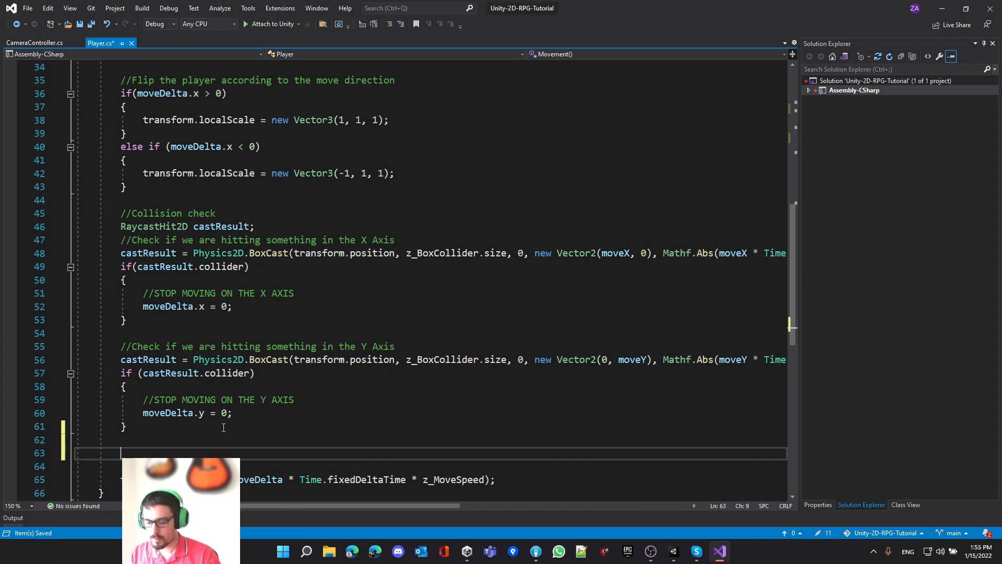
pyautogui.write('moveDelta.magnitude')
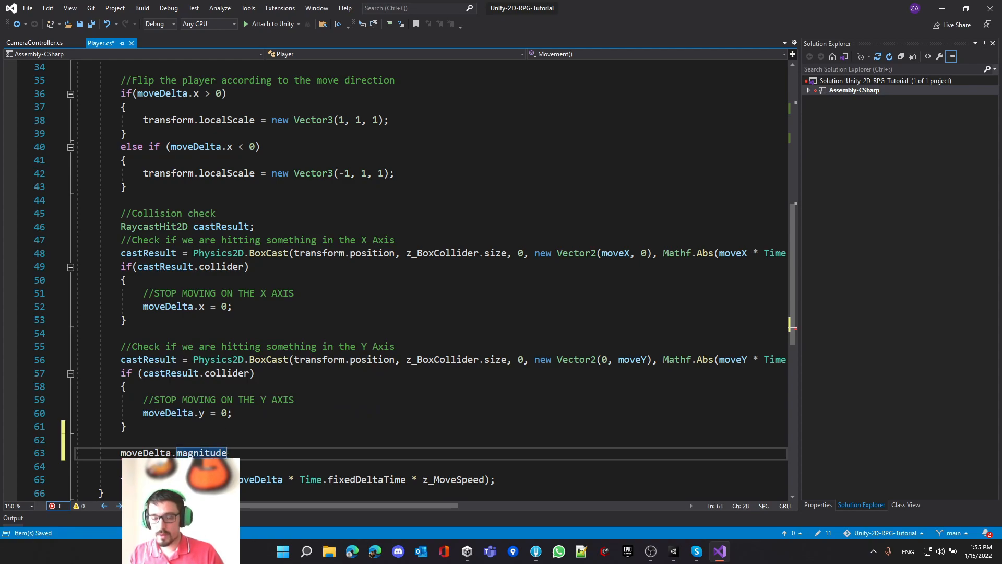
pyautogui.click(203, 412)
pyautogui.click(235, 452)
pyautogui.hotkey('shift', 'Home')
pyautogui.write('bool ')
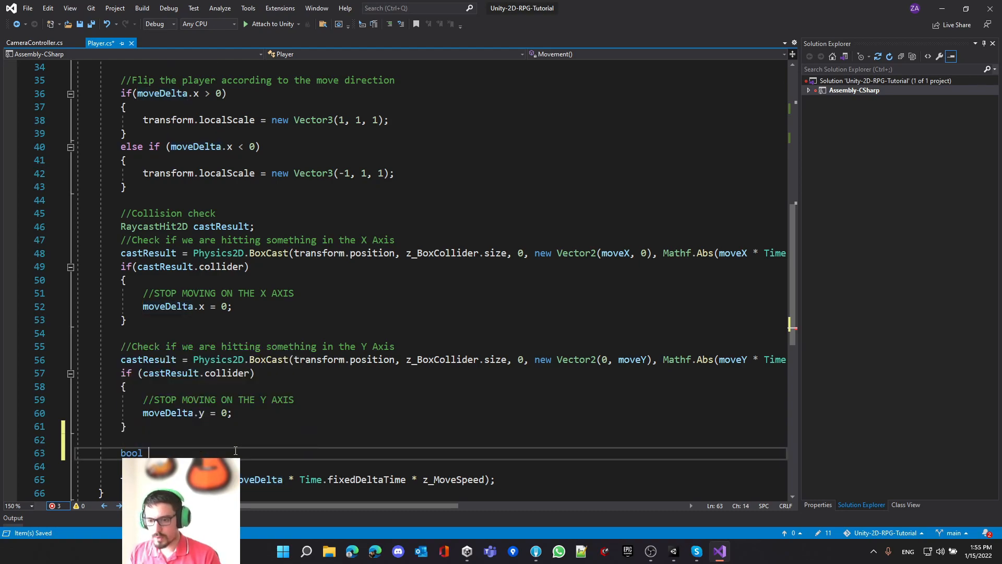
pyautogui.write('isWalking = ')
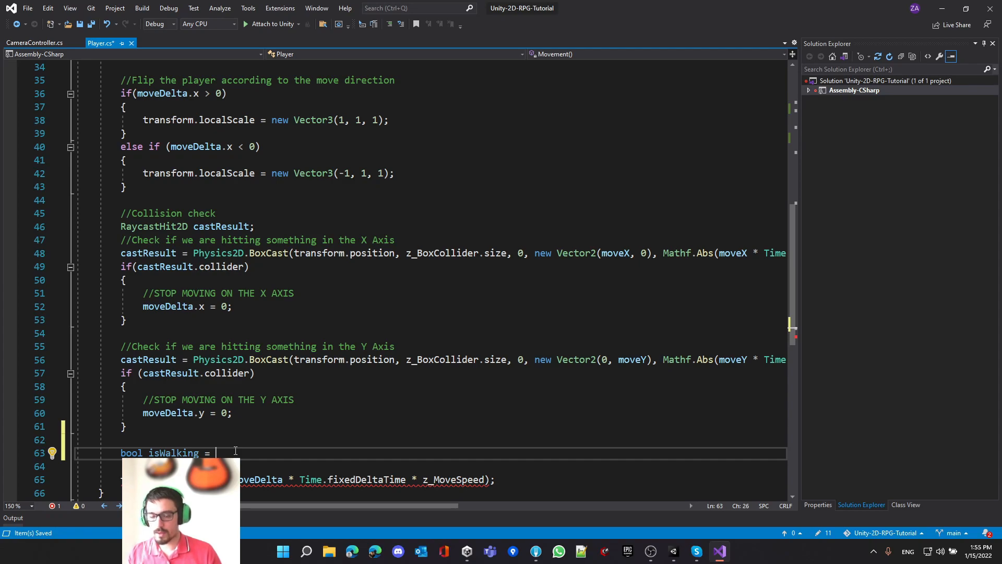
pyautogui.write('moveDelta.magnitude > 0;')
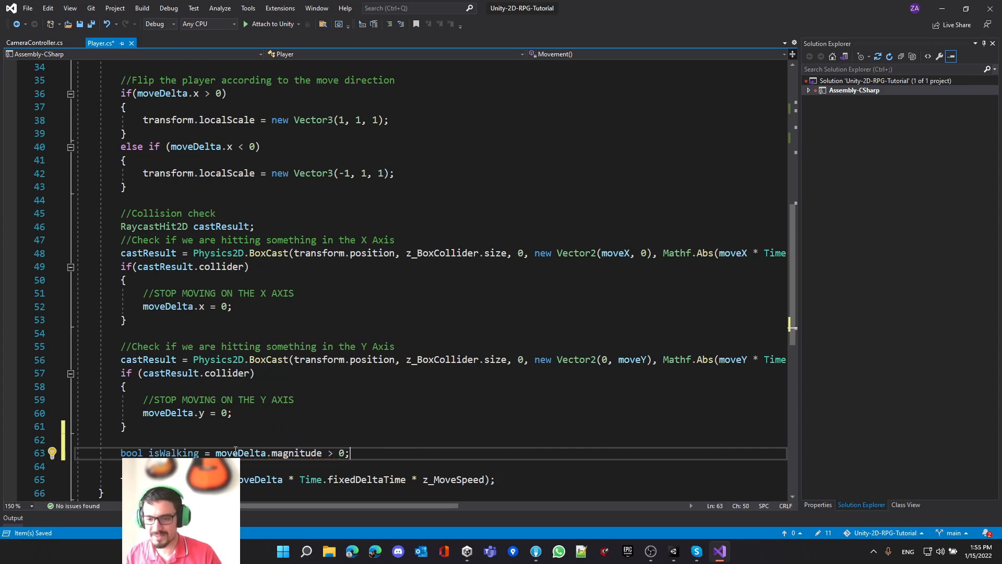
# Examine the isWalking line together with the Y-axis collision check that resets moveDelta.y above it.
pyautogui.press('Return')
pyautogui.scroll(-2, 260, 429)
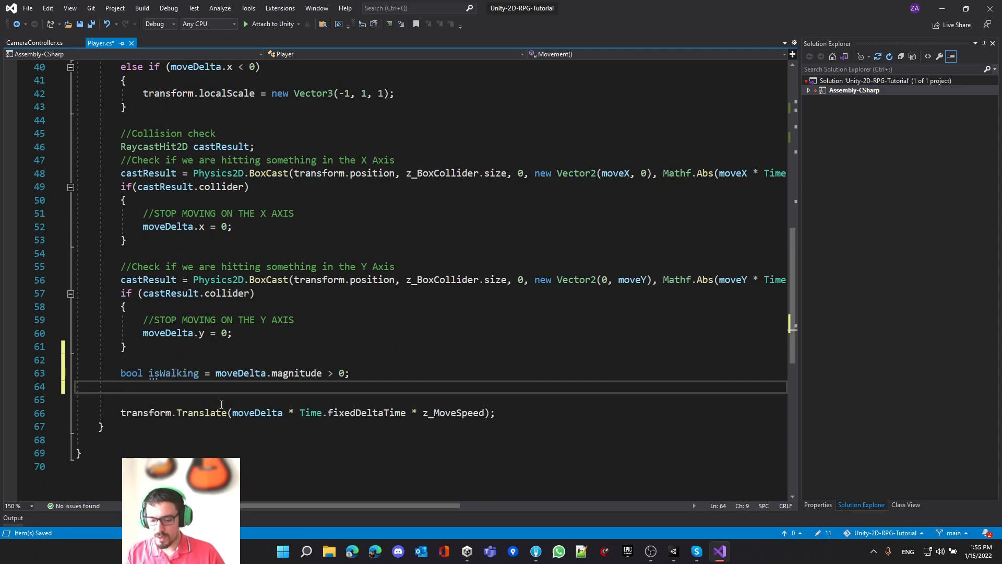
pyautogui.press('BackSpace')
pyautogui.click(178, 377)
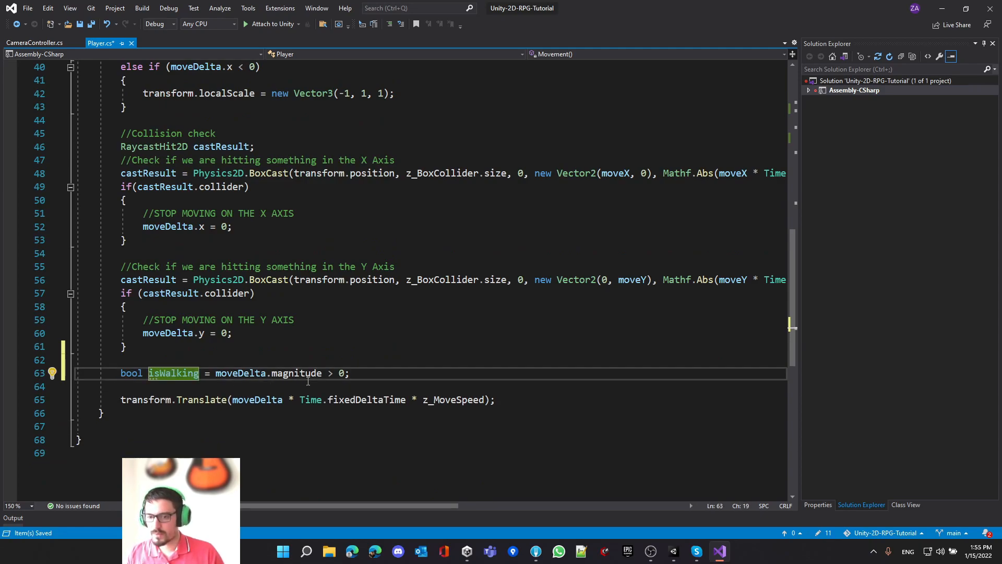
pyautogui.click(369, 373)
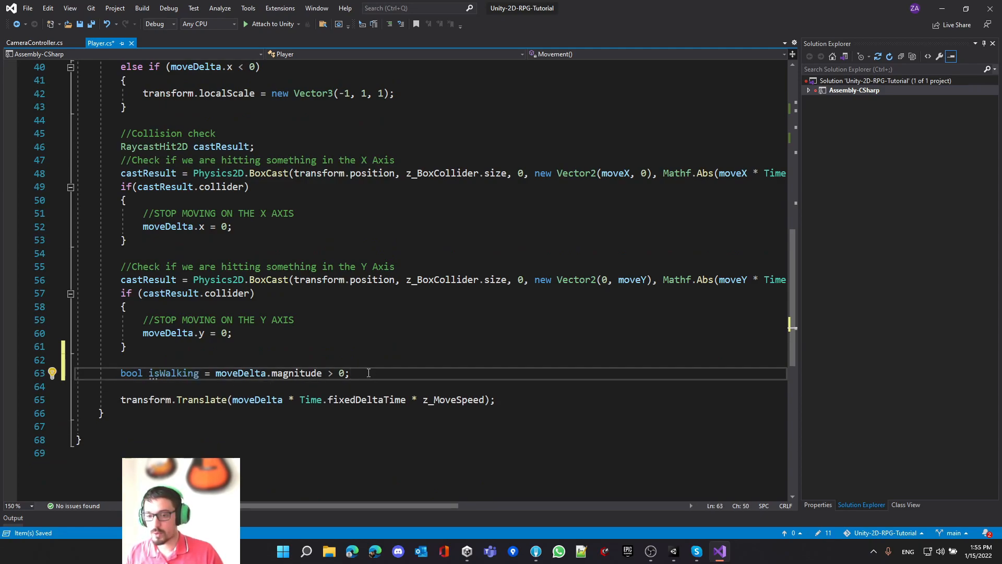
pyautogui.moveTo(241, 332); pyautogui.dragTo(178, 296)
pyautogui.click(177, 296)
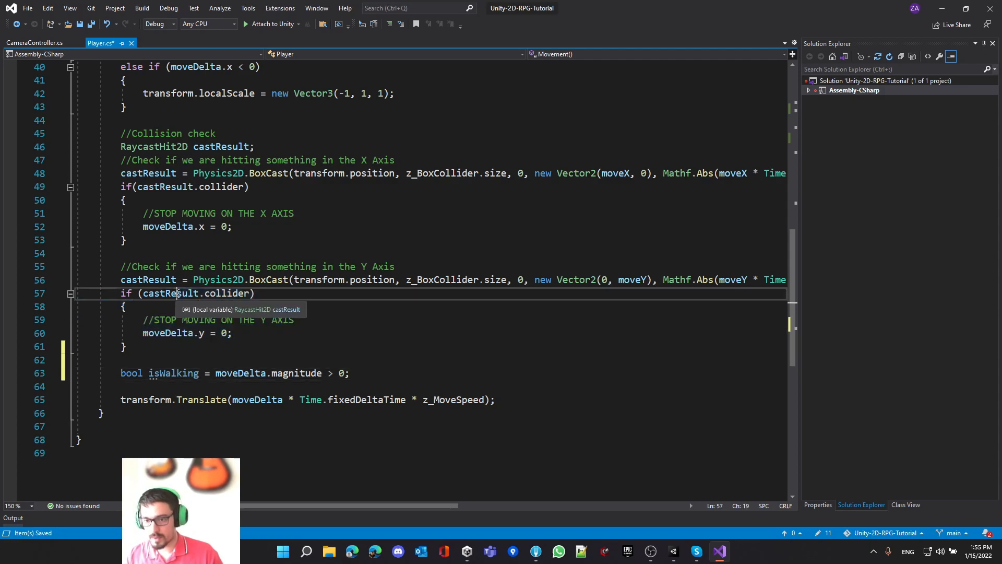
pyautogui.click(149, 333)
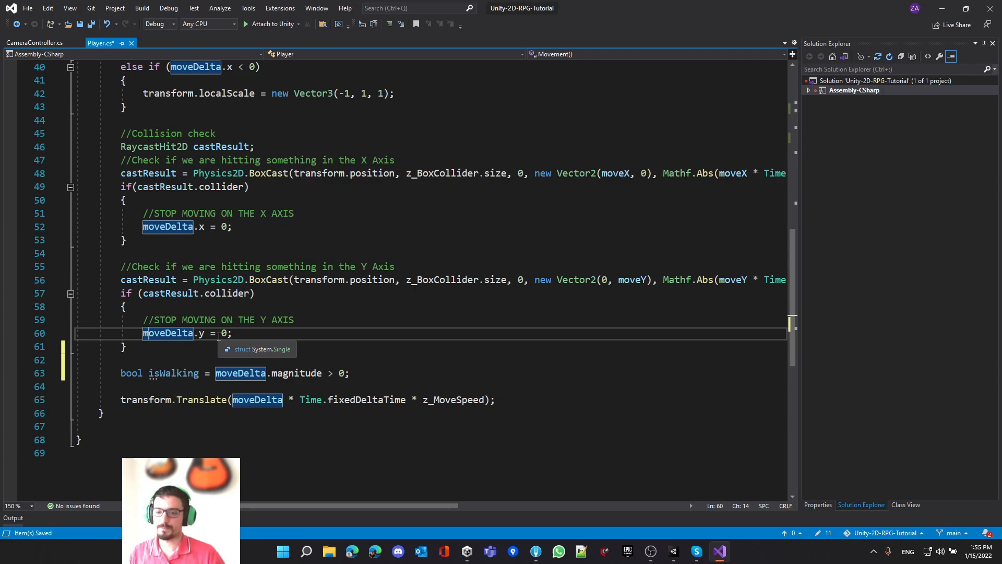
# On a new line below the isWalking declaration, begin the call z_Animator.SetBool( and bring up its overload taking a string name and bool value.
pyautogui.click(352, 373)
pyautogui.press('Return')
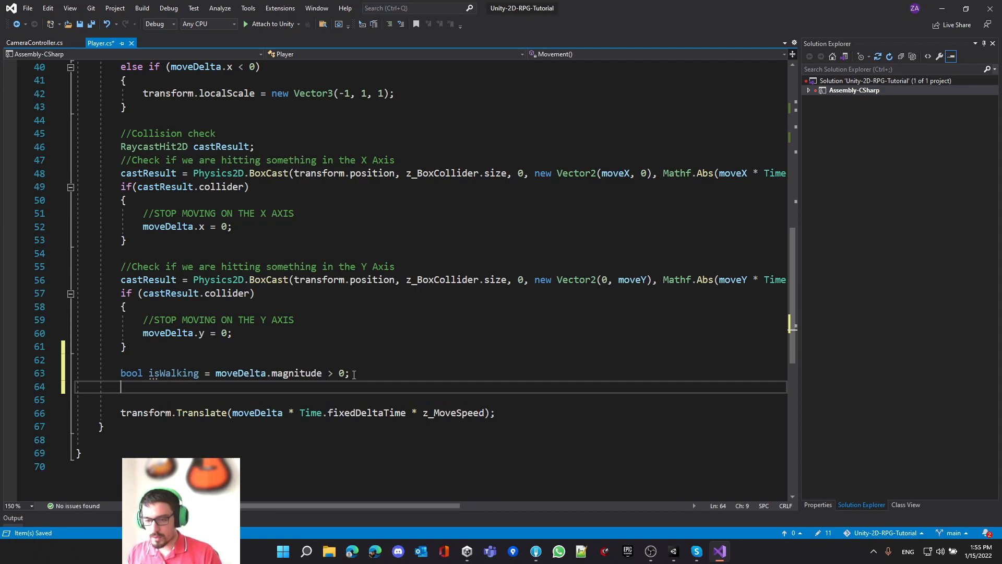
pyautogui.scroll(10, 347, 310)
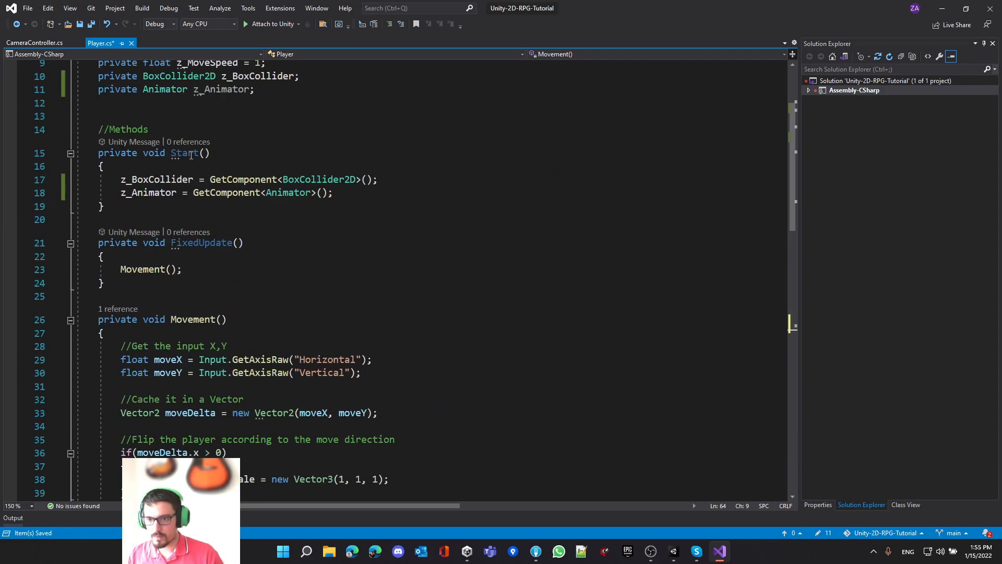
pyautogui.scroll(-9, 276, 232)
pyautogui.write('z_anim')
pyautogui.press('Tab')
pyautogui.write('.')
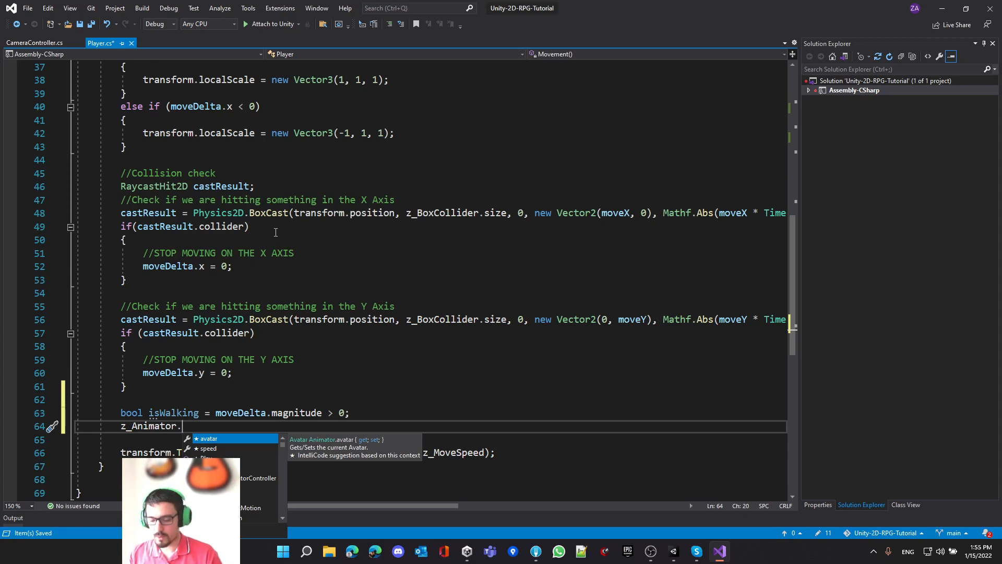
pyautogui.write('set')
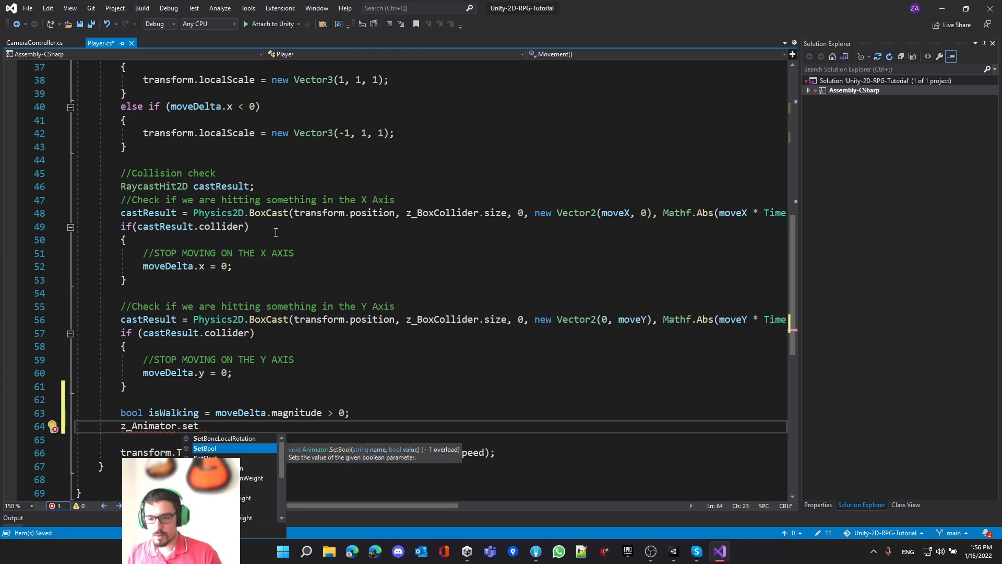
pyautogui.press('Down')
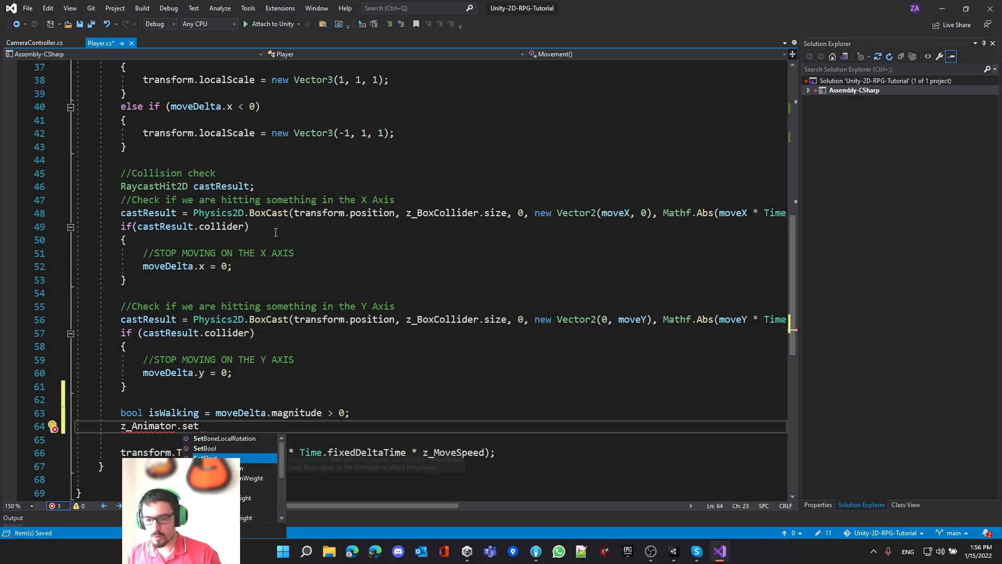
pyautogui.press('Up')
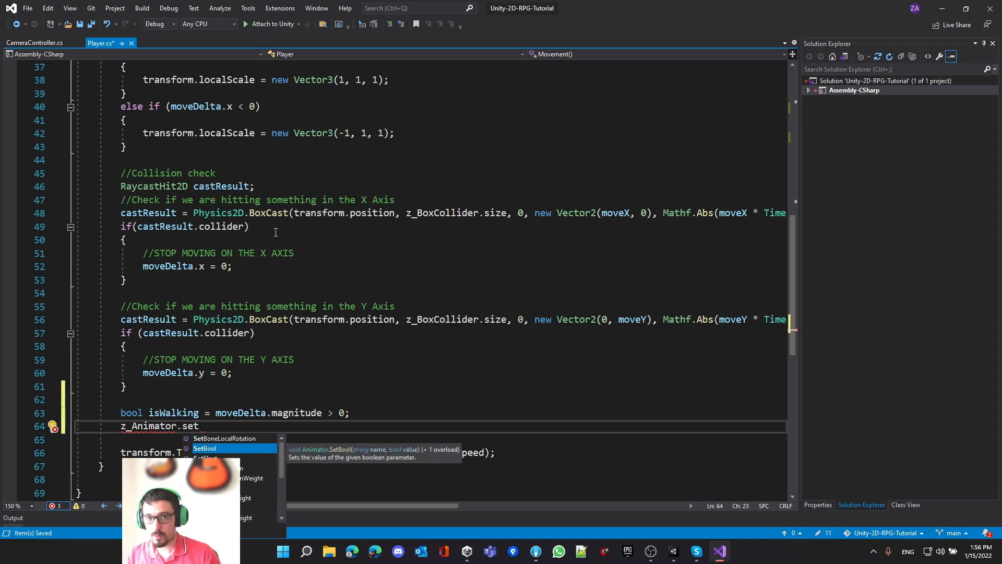
pyautogui.press('Tab')
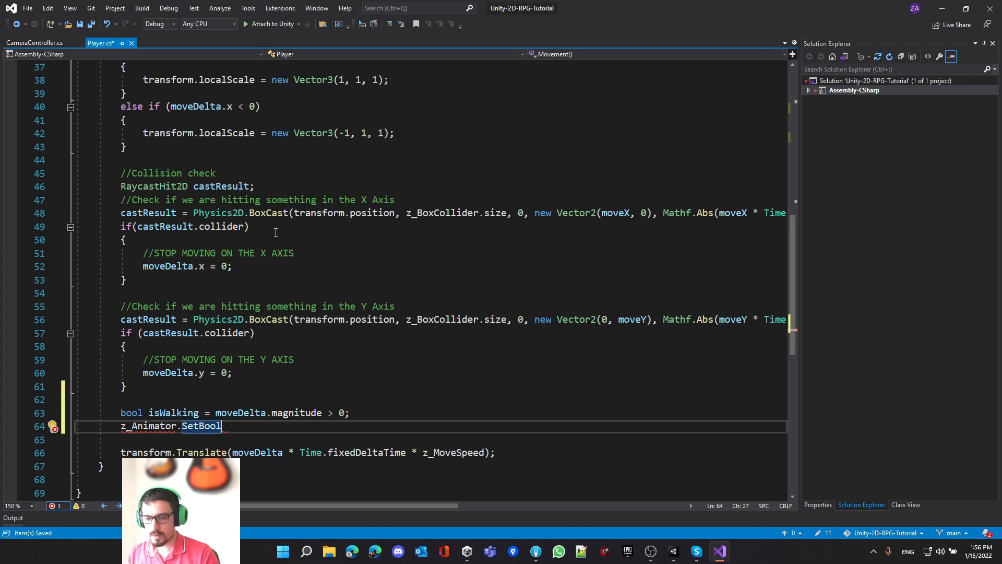
pyautogui.write('(')
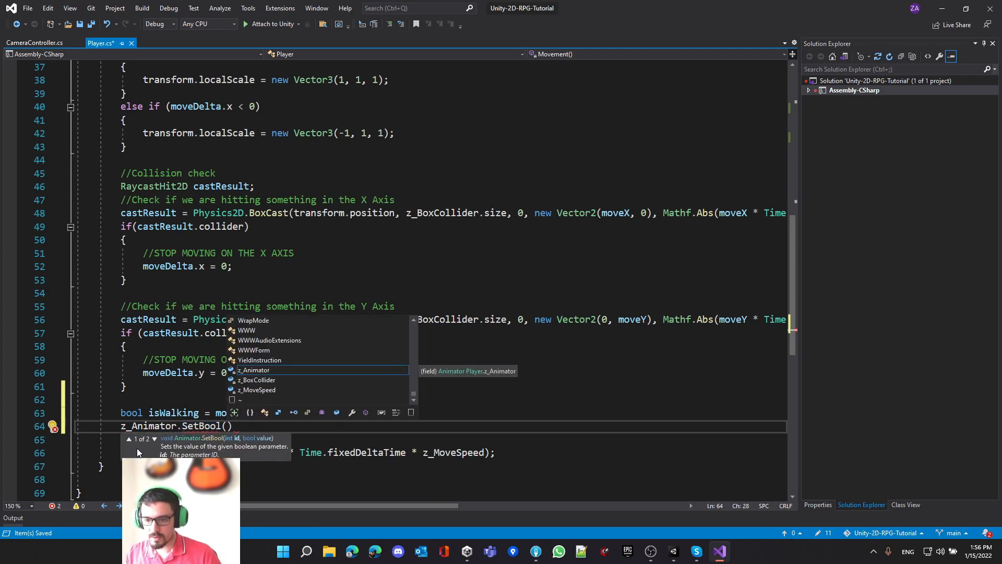
pyautogui.click(155, 439)
pyautogui.click(129, 439)
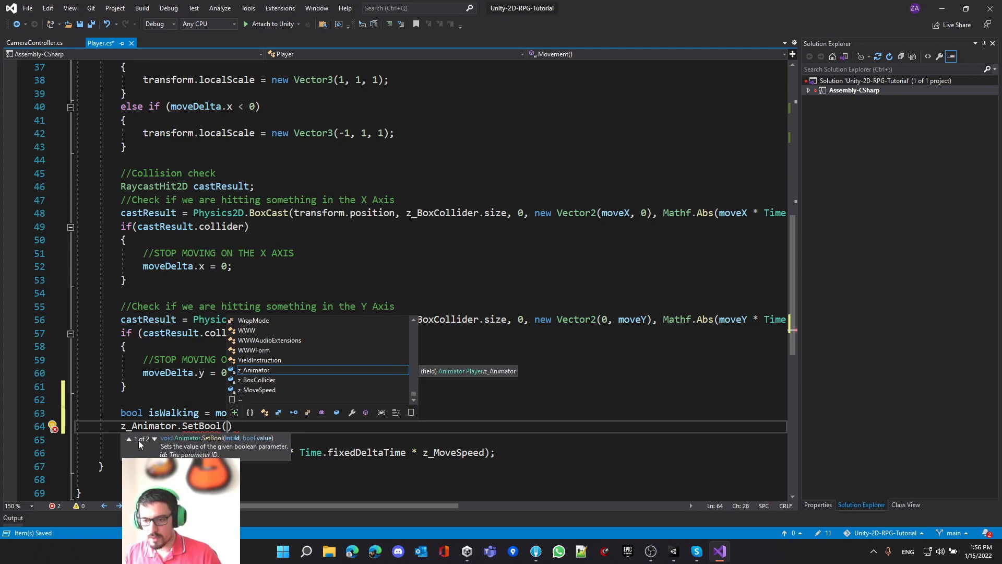
pyautogui.click(155, 440)
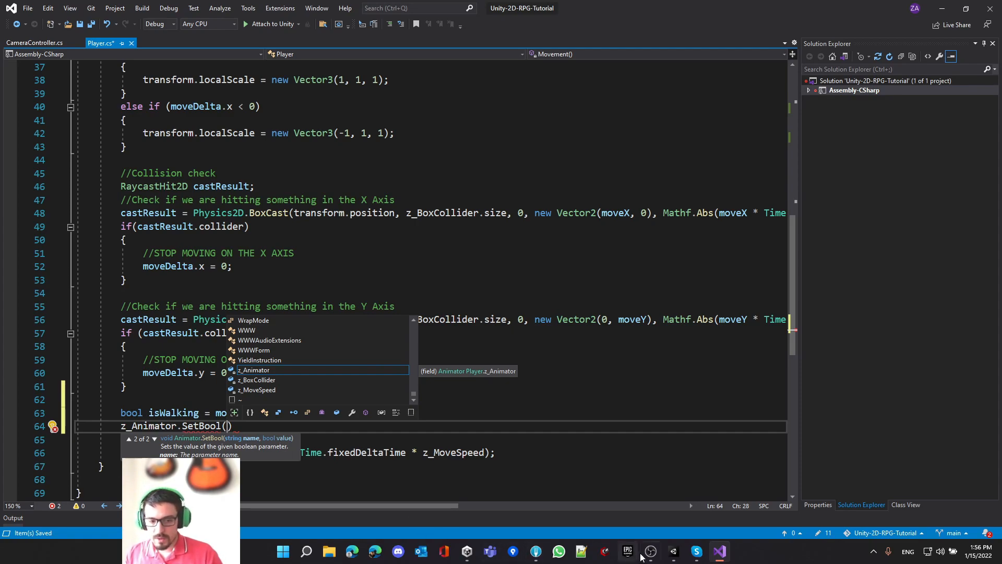
# Switch to Unity and check the exact spelling of the walking parameter in the player's Animator.
pyautogui.moveTo(674, 551)
pyautogui.click(638, 517)
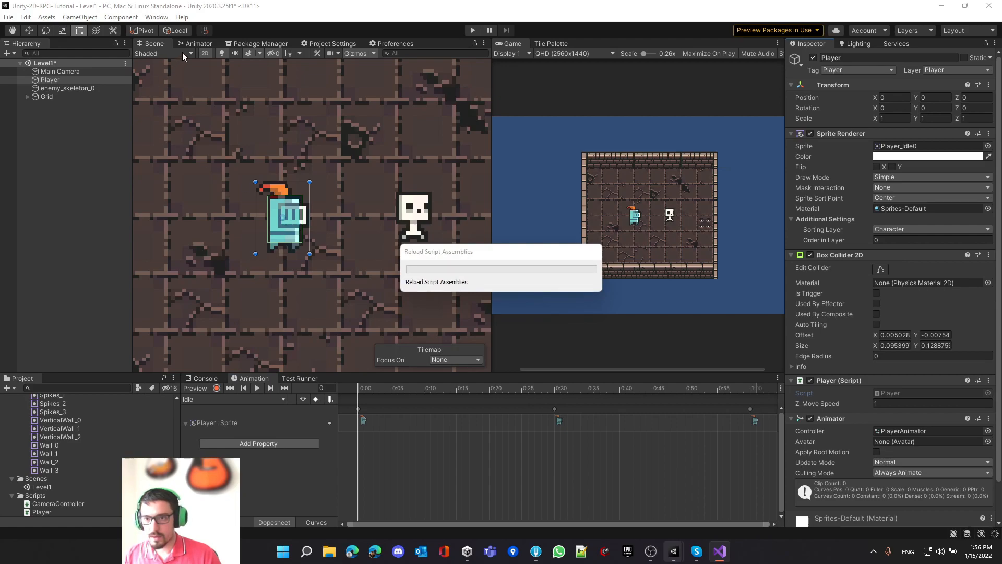
pyautogui.click(198, 44)
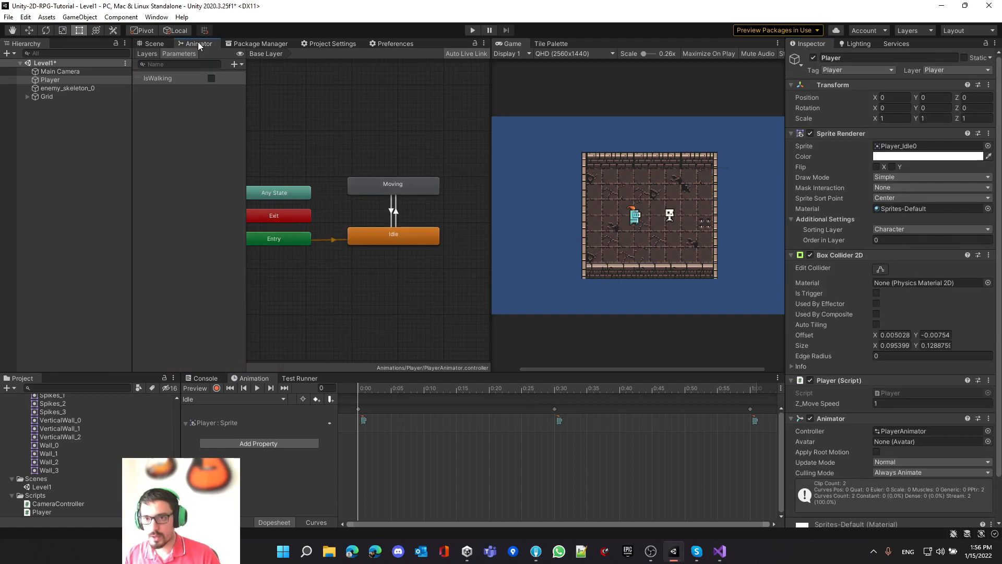
pyautogui.doubleClick(165, 78)
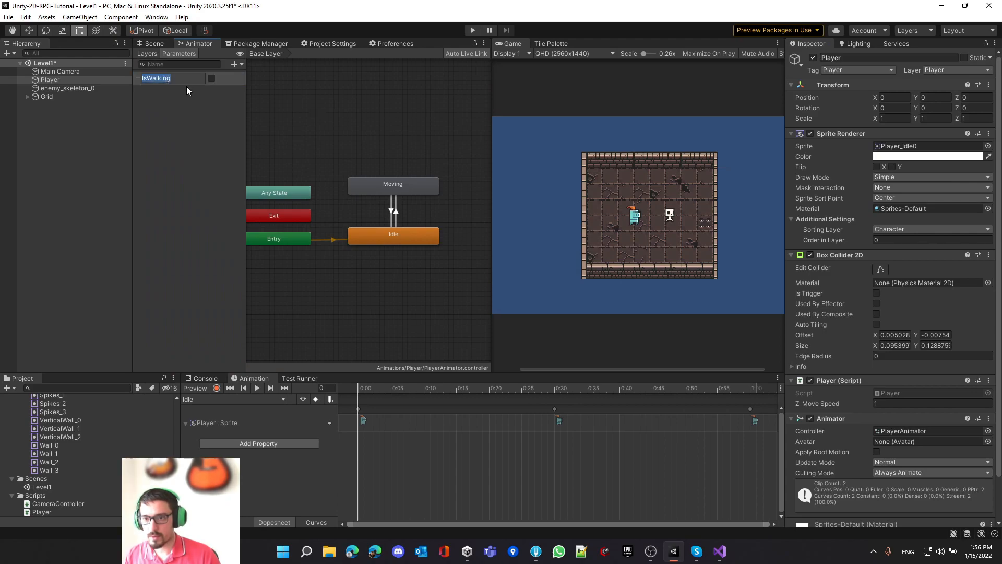
pyautogui.click(203, 128)
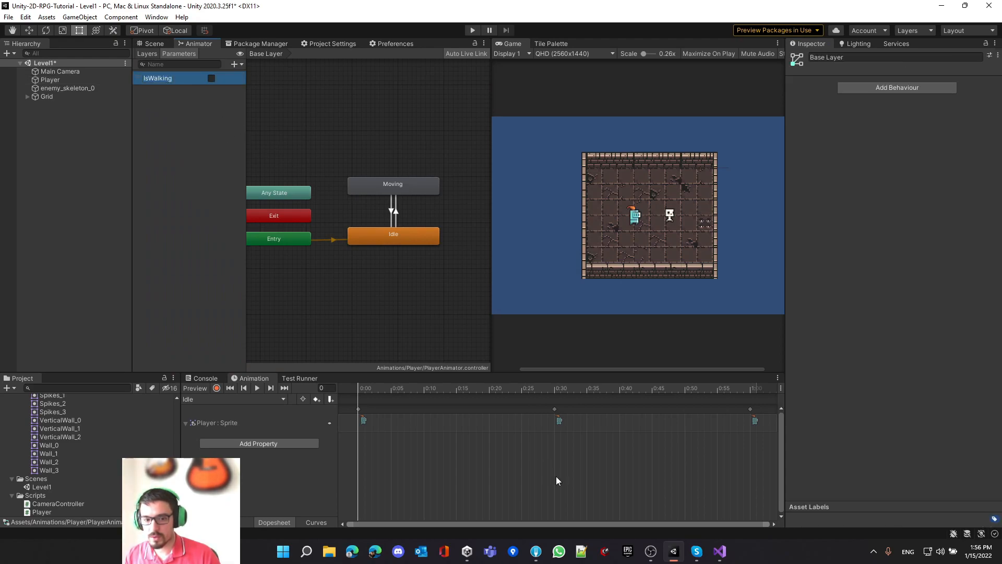
# Back in Visual Studio, complete the line as z_Animator.SetBool("IsWalking", isWalking); and save the Player script.
pyautogui.click(719, 551)
pyautogui.write('"IsWalking')
pyautogui.write('",')
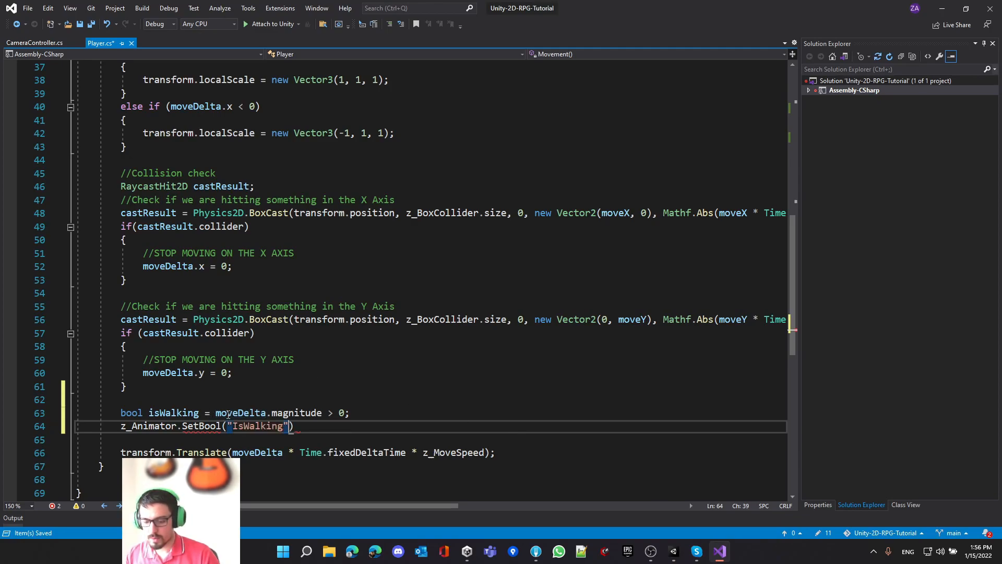
pyautogui.doubleClick(160, 416)
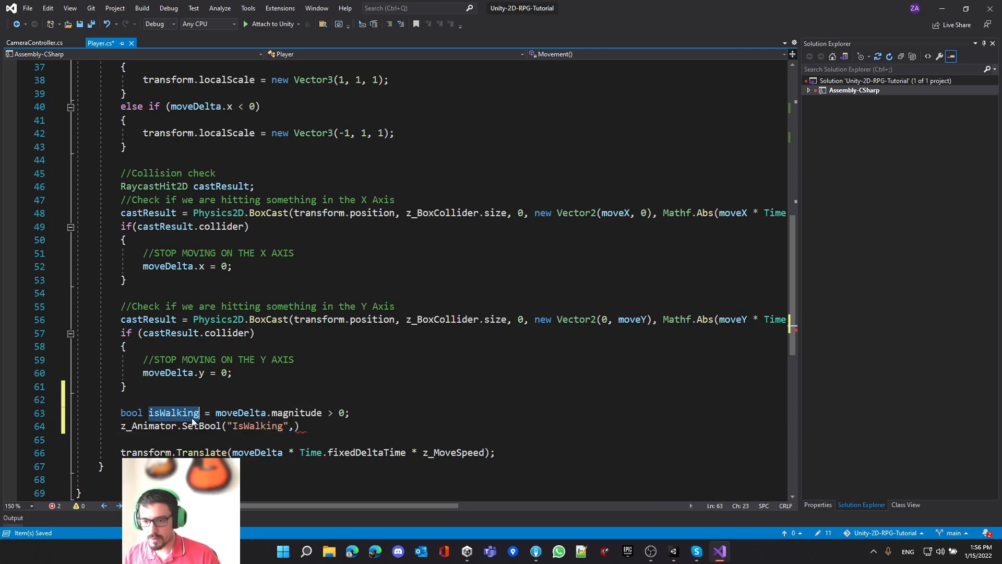
pyautogui.click(295, 427)
pyautogui.write('isWalking);')
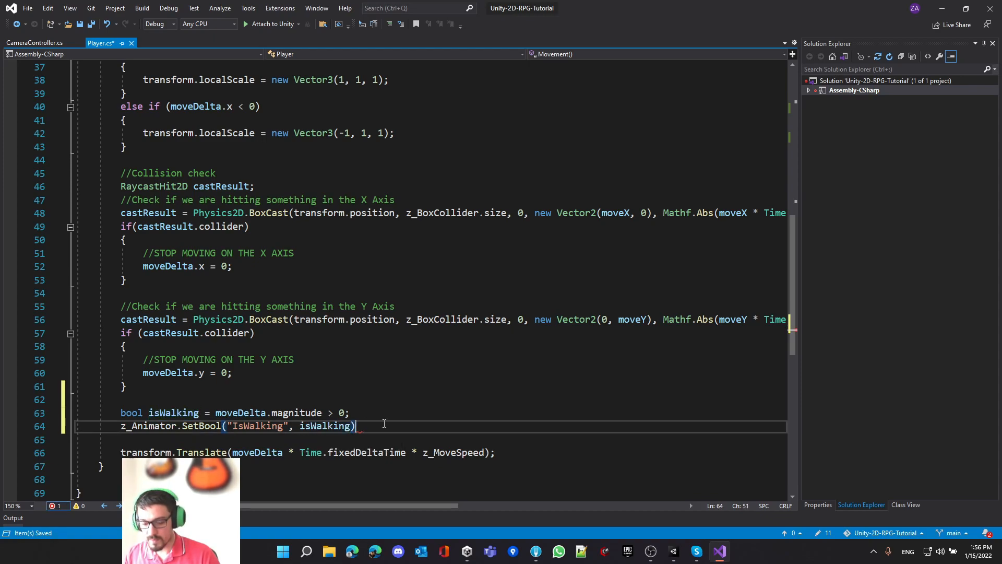
pyautogui.hotkey('ctrl', 's')
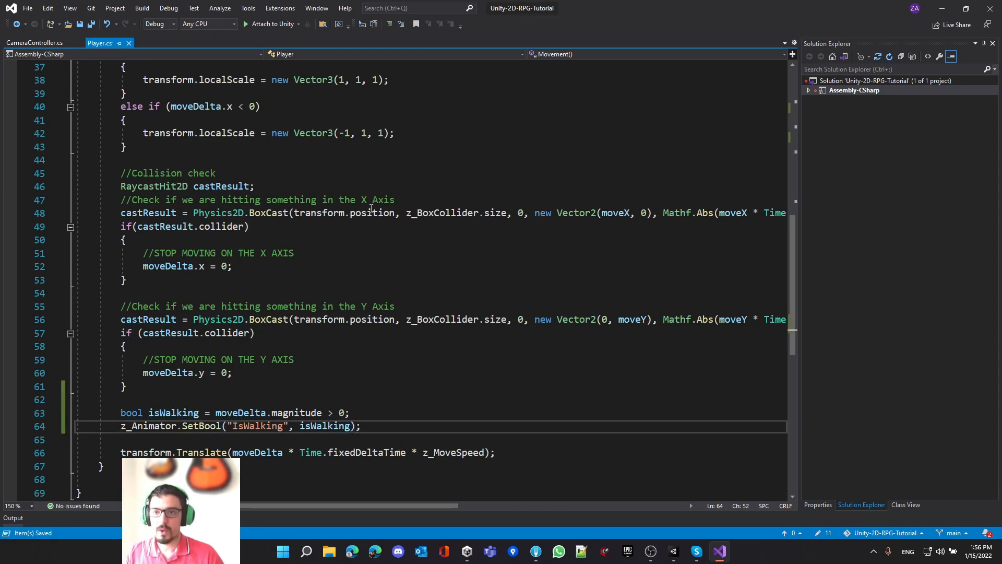
# Review the isWalking variable in the script, then inspect the Idle -> Moving transition's condition in Unity's Animator.
pyautogui.scroll(-1, 274, 308)
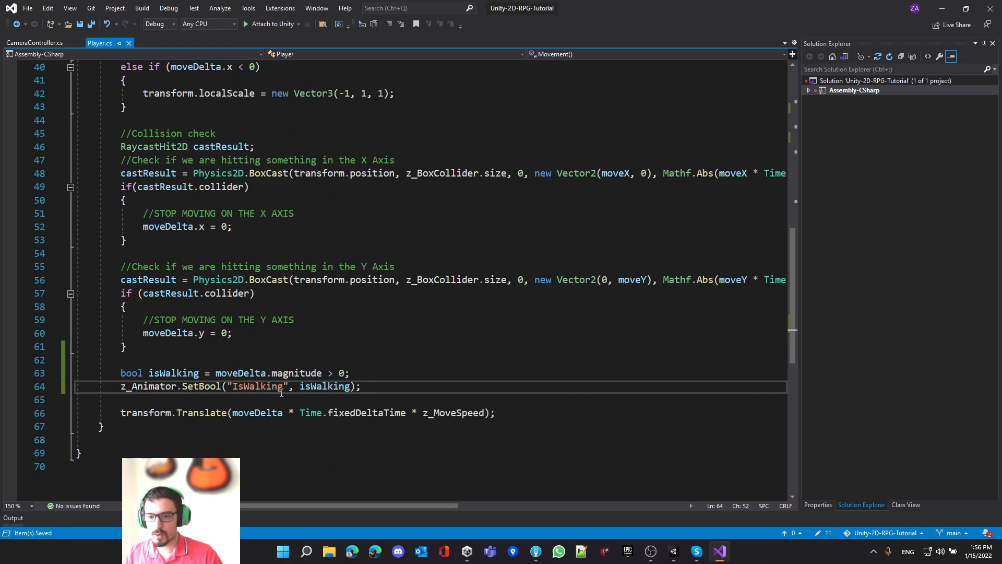
pyautogui.click(159, 373)
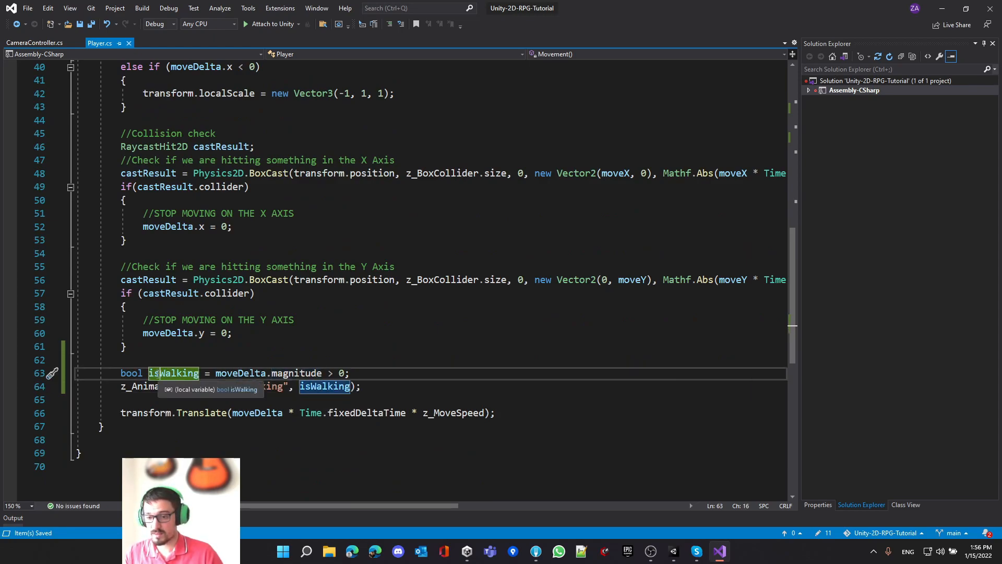
pyautogui.click(674, 551)
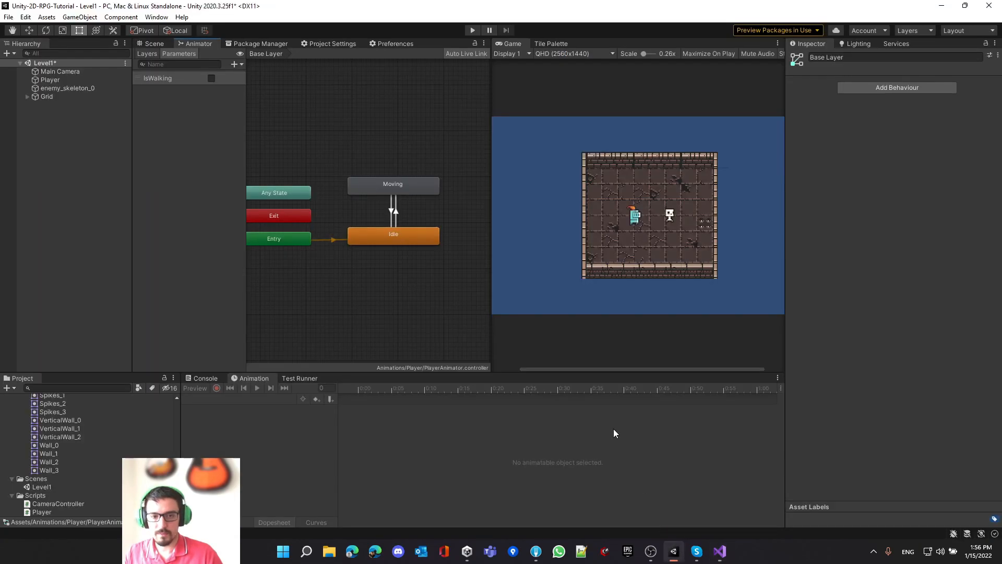
pyautogui.click(396, 214)
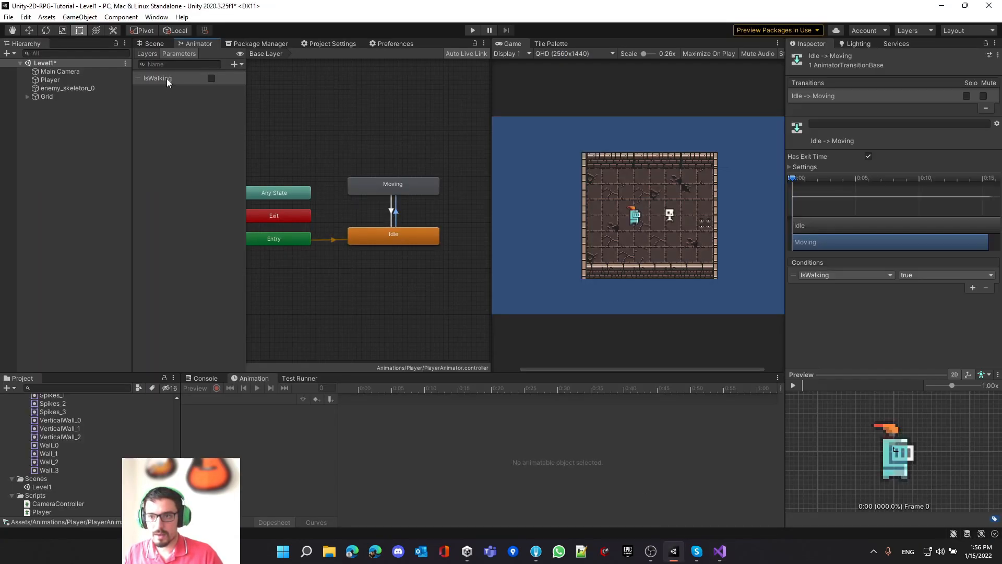
# Return to the Scene view, start Play mode and maximize the Game view.
pyautogui.click(146, 44)
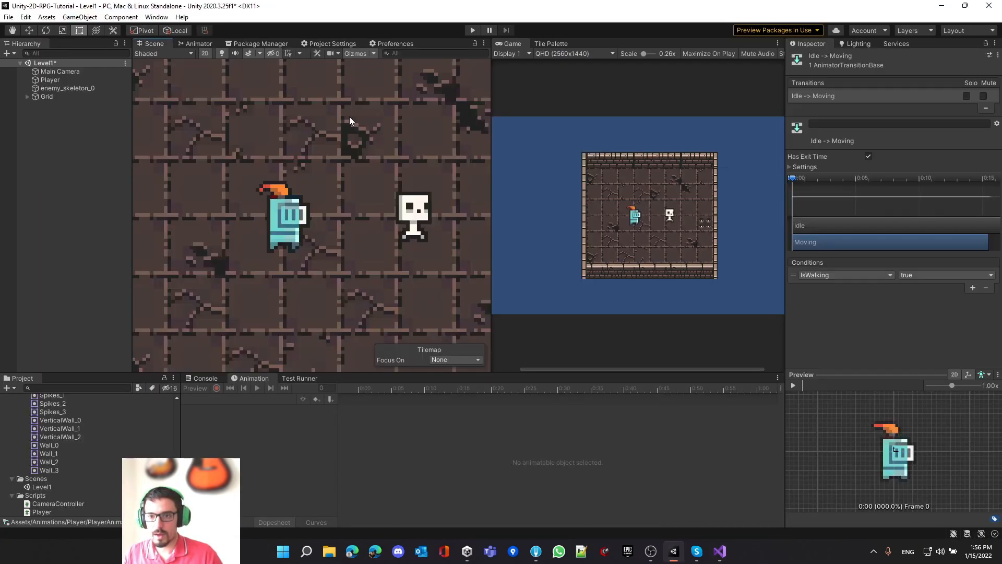
pyautogui.click(473, 30)
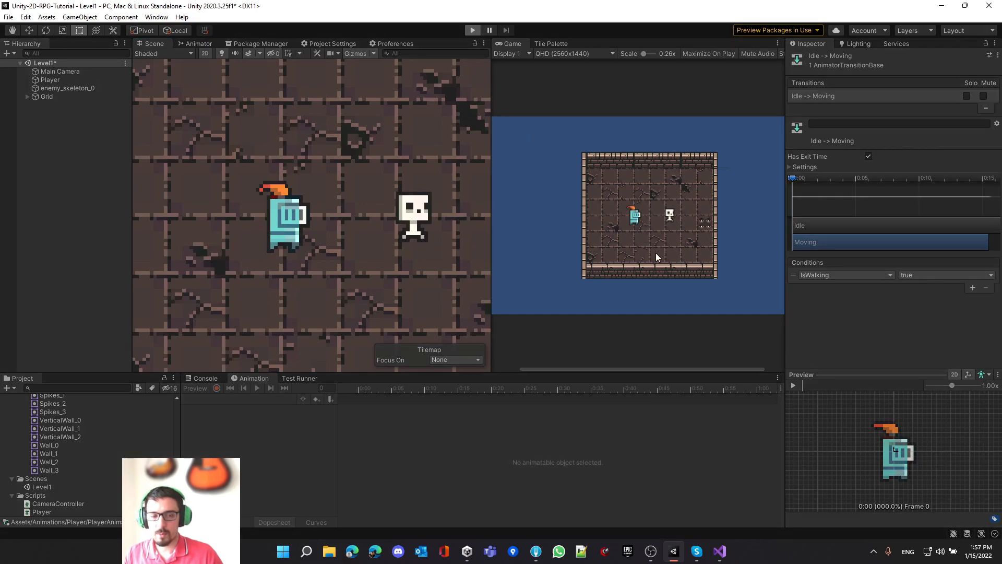
pyautogui.rightClick(514, 45)
pyautogui.click(537, 80)
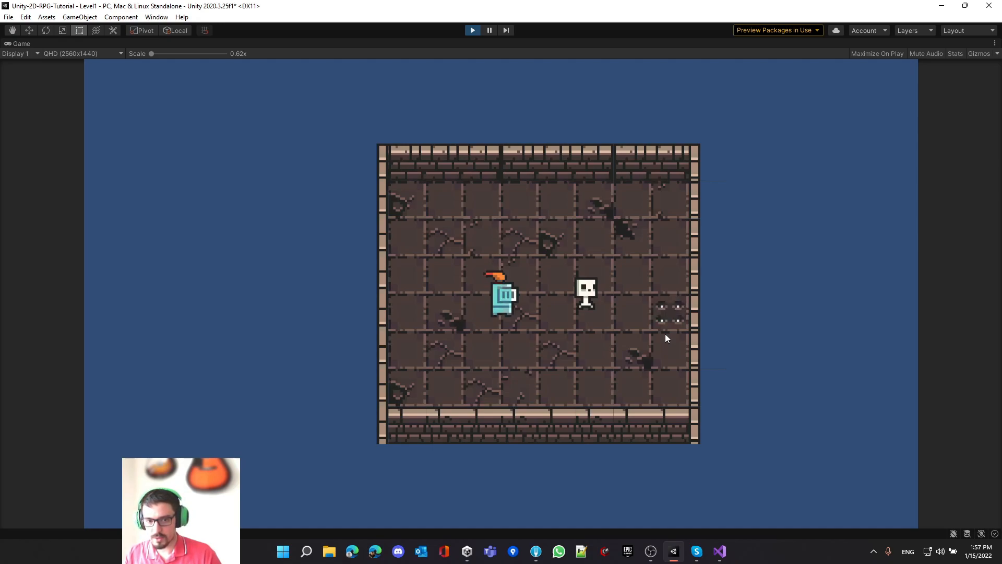
# Walk the player around the room in all four directions and against the walls to test the Idle and Moving animations.
pyautogui.press('Left')
pyautogui.press('Up')
pyautogui.press('Right')
pyautogui.press('Left')
pyautogui.press('Down')
pyautogui.press('Right')
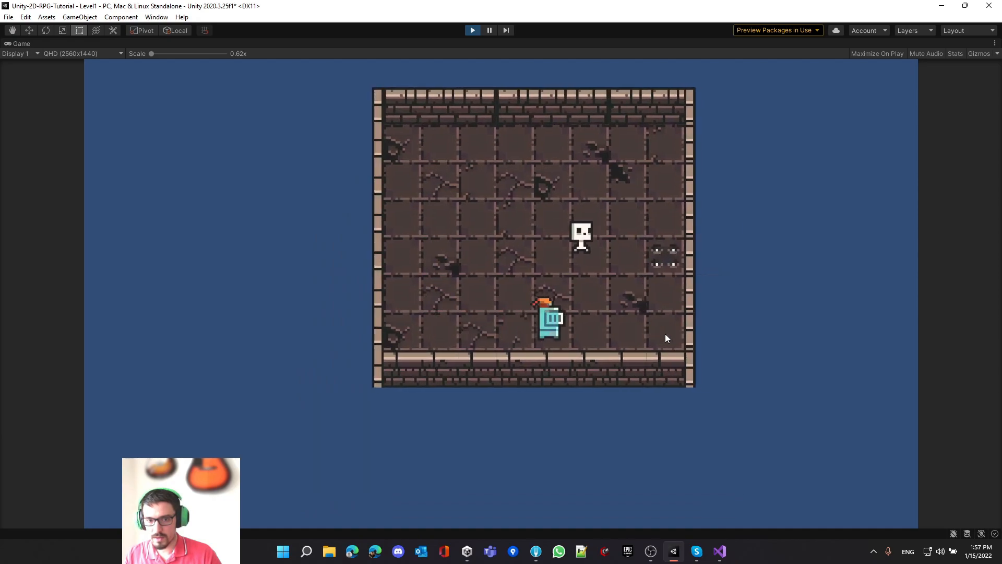
pyautogui.press('Left')
pyautogui.press('Up')
pyautogui.press('Right')
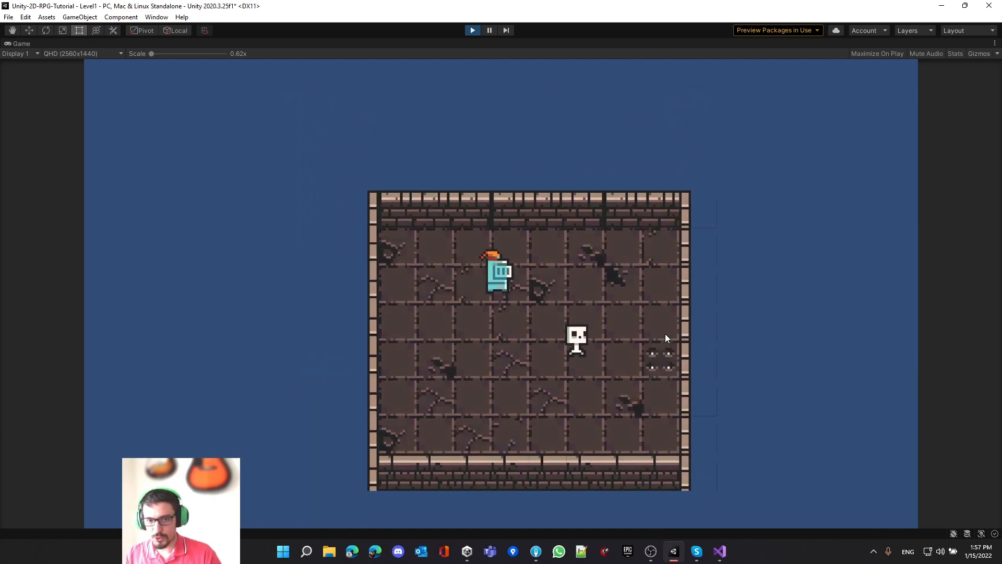
pyautogui.press('Right')
pyautogui.press('Left')
pyautogui.press('Down')
pyautogui.press('Right')
pyautogui.press('Left')
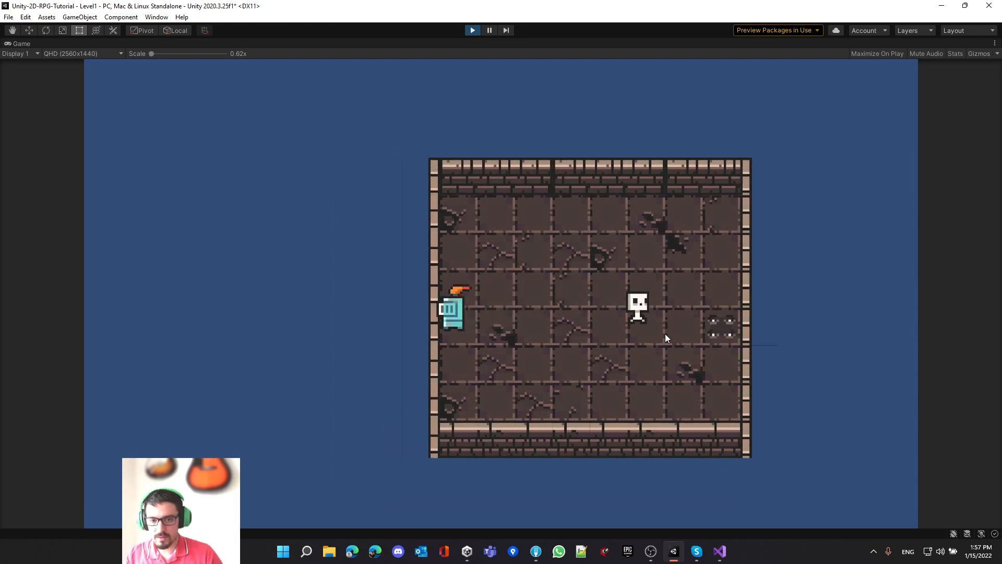
pyautogui.press('Up')
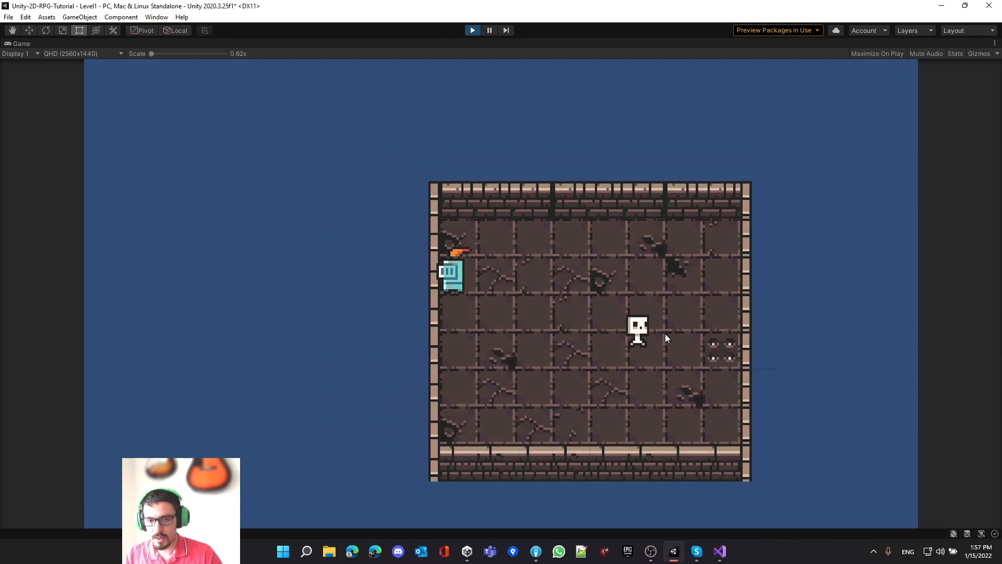
pyautogui.press('Down')
pyautogui.press('Right')
pyautogui.press('Up')
pyautogui.press('Left')
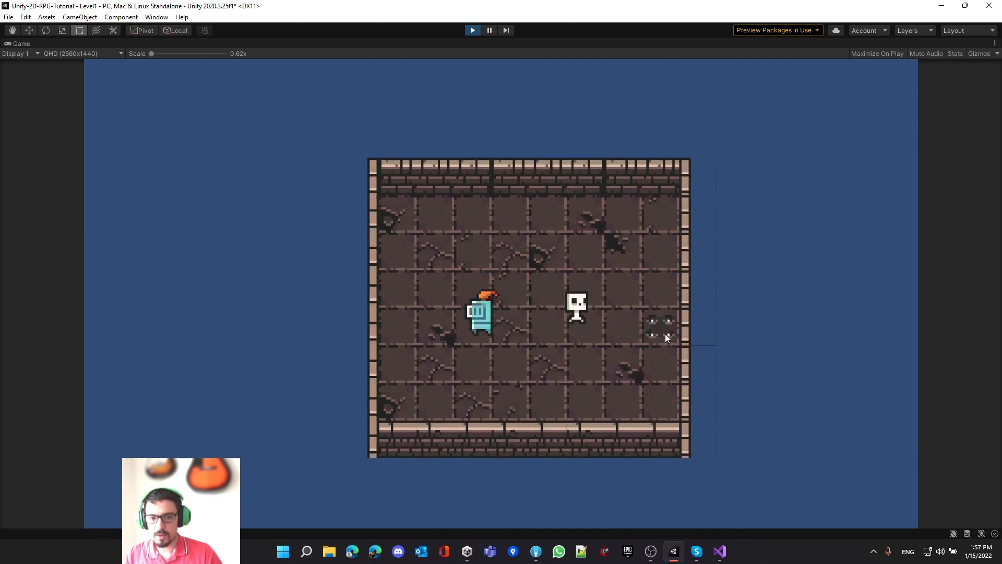
pyautogui.press('Right')
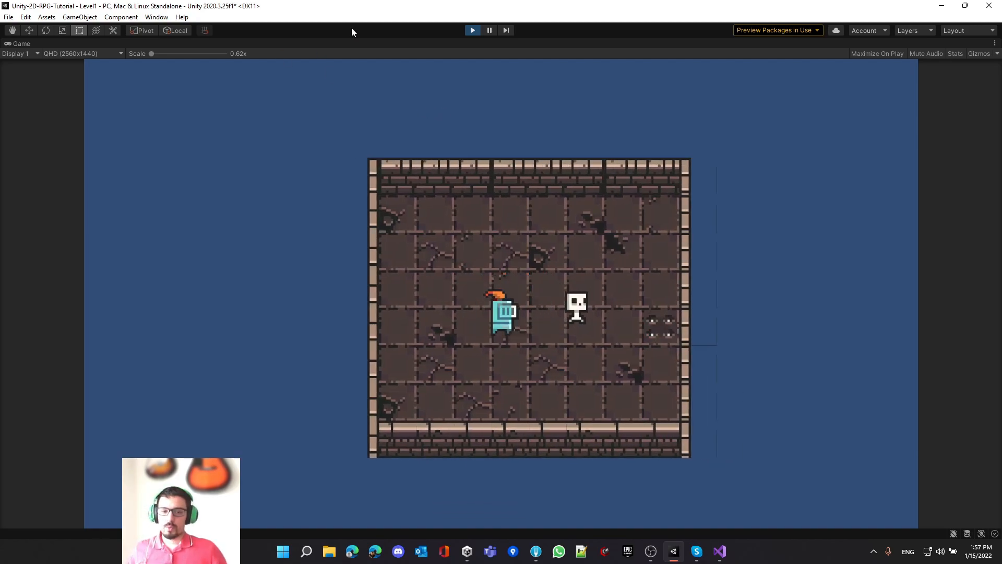